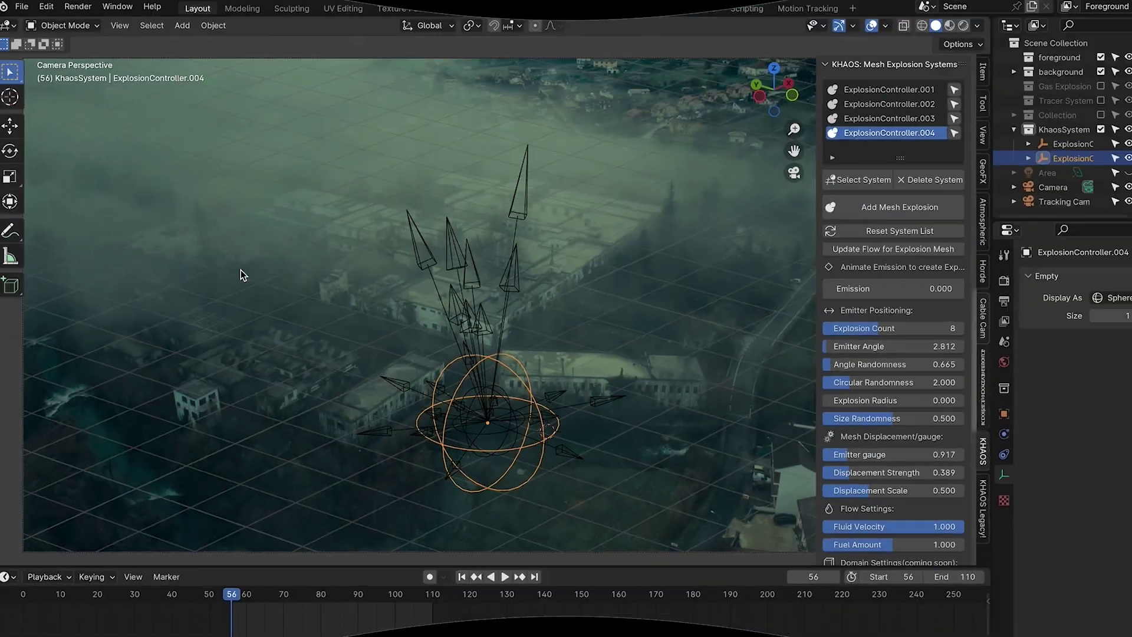
Adjust ExplosionController.004's explosion count, emitter angle, randomness values, emission and emitter gauge to reshape the mesh explosion.
middle_click_drag(241, 270, 384, 286)
left_click_drag(836, 326, 857, 326)
middle_click_drag(495, 330, 518, 333)
mouse_move(811, 342)
left_mouse_down()
mouse_move(861, 342)
mouse_move(822, 360)
left_mouse_up()
left_click_drag(813, 376, 833, 376)
left_click_drag(814, 393, 847, 393)
left_click_drag(843, 289, 896, 289)
middle_click_drag(518, 330, 590, 330)
mouse_move(810, 444)
left_mouse_down()
mouse_move(830, 443)
mouse_move(788, 444)
left_mouse_up()
left_click_drag(789, 443, 830, 444)
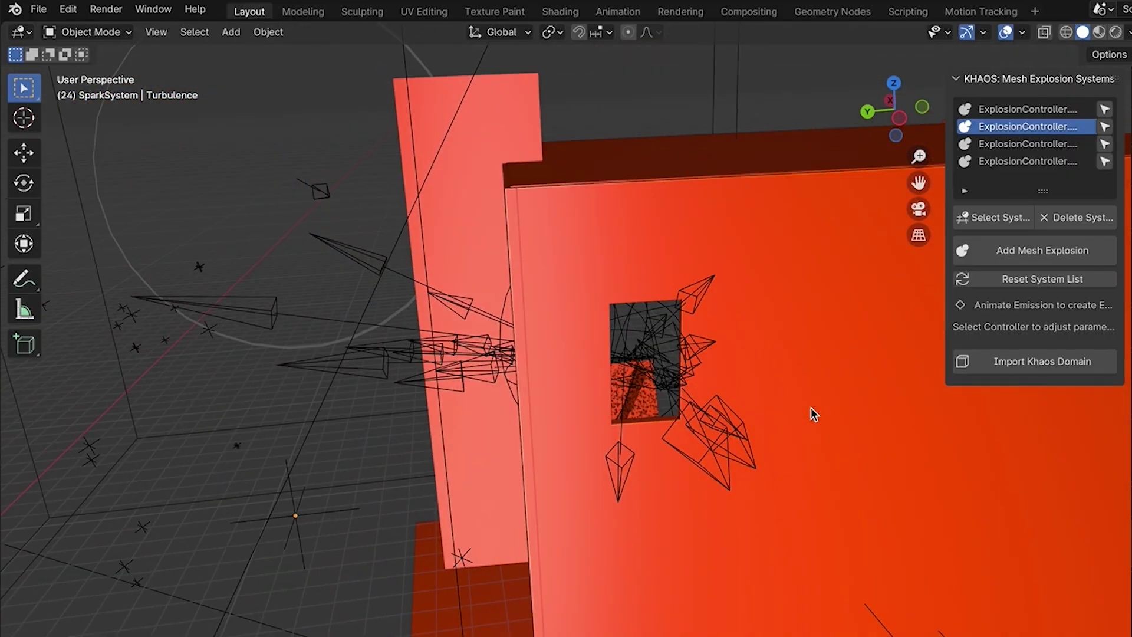
Play the animation of the explosion bursting through the wall opening.
key("space")
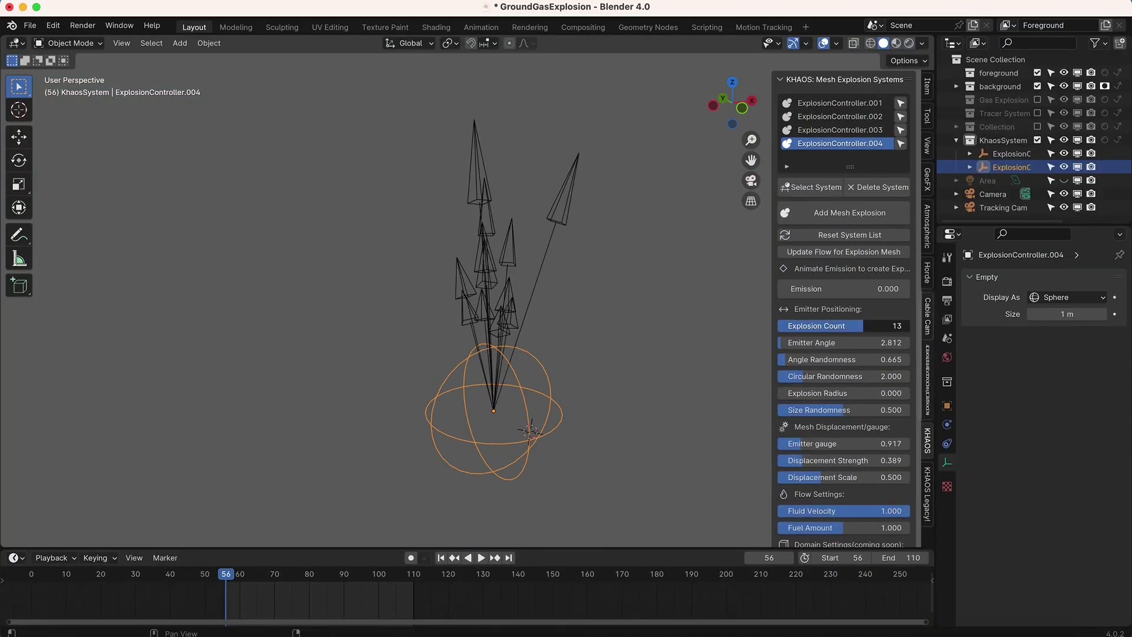
Set explosion count 12, emitter angle 10.579, angle randomness 1.310, circular randomness 3.511, size randomness 0.574 and emission 1.198, and adjust the emitter gauge.
left_click_drag(862, 326, 856, 326)
left_click_drag(793, 342, 826, 359)
left_click_drag(812, 376, 831, 376)
mouse_move(813, 393)
left_mouse_down()
mouse_move(849, 393)
mouse_move(807, 393)
left_mouse_up()
left_click_drag(825, 289, 884, 289)
middle_click_drag(566, 378, 407, 378)
left_click_drag(816, 444, 804, 444)
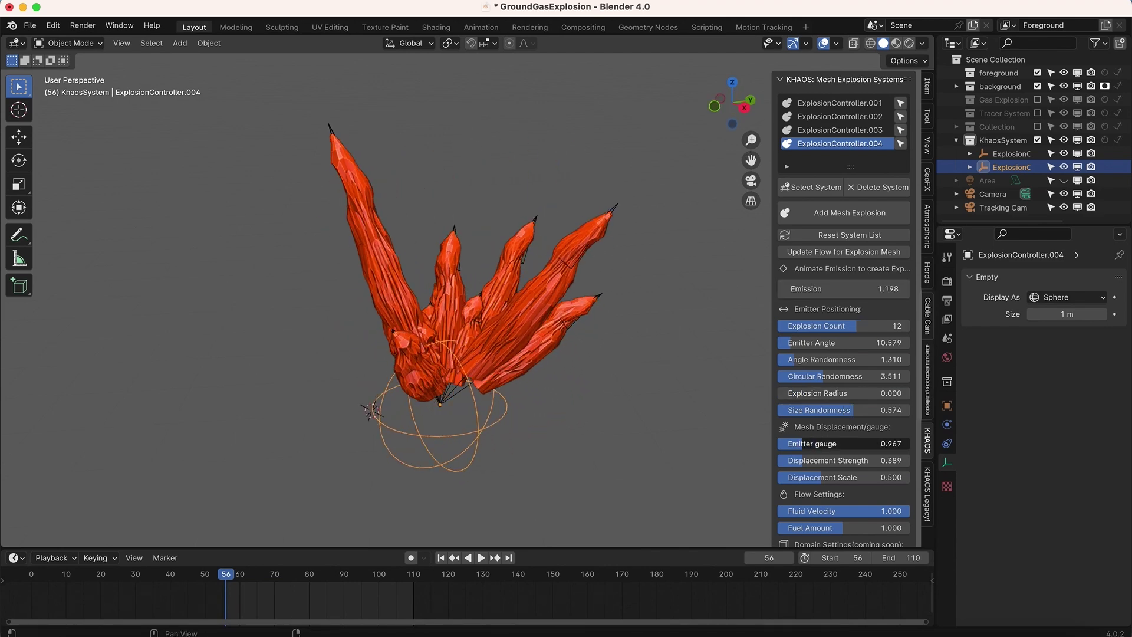
left_click_drag(805, 444, 790, 444)
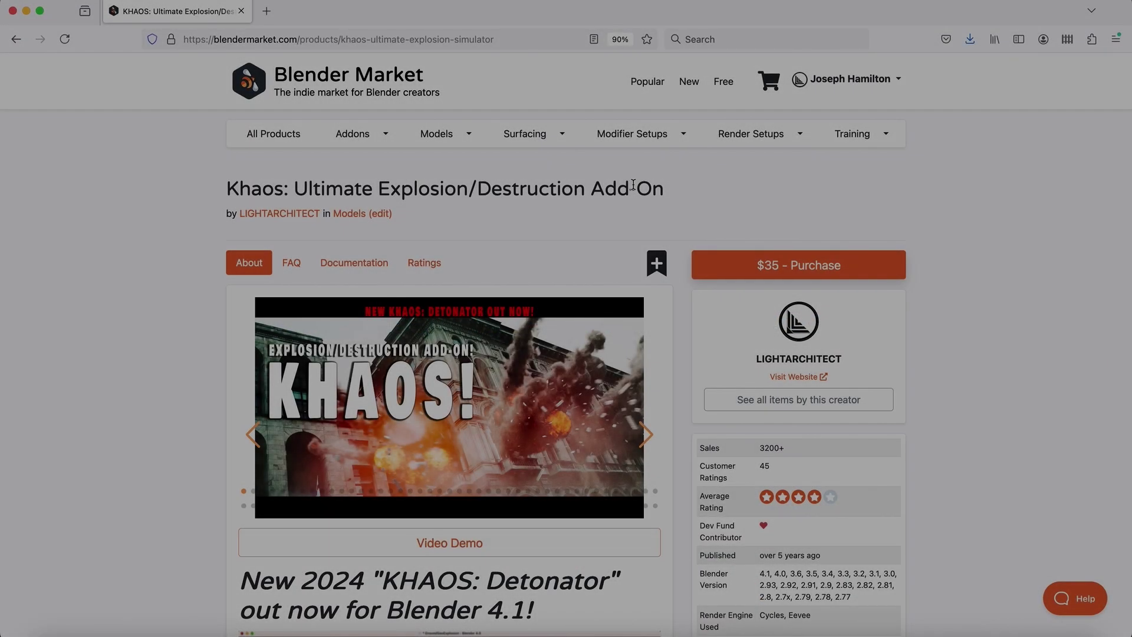
Look through the KHAOS add-on's product description on Blender Market.
scroll(380, 421, "down", 6)
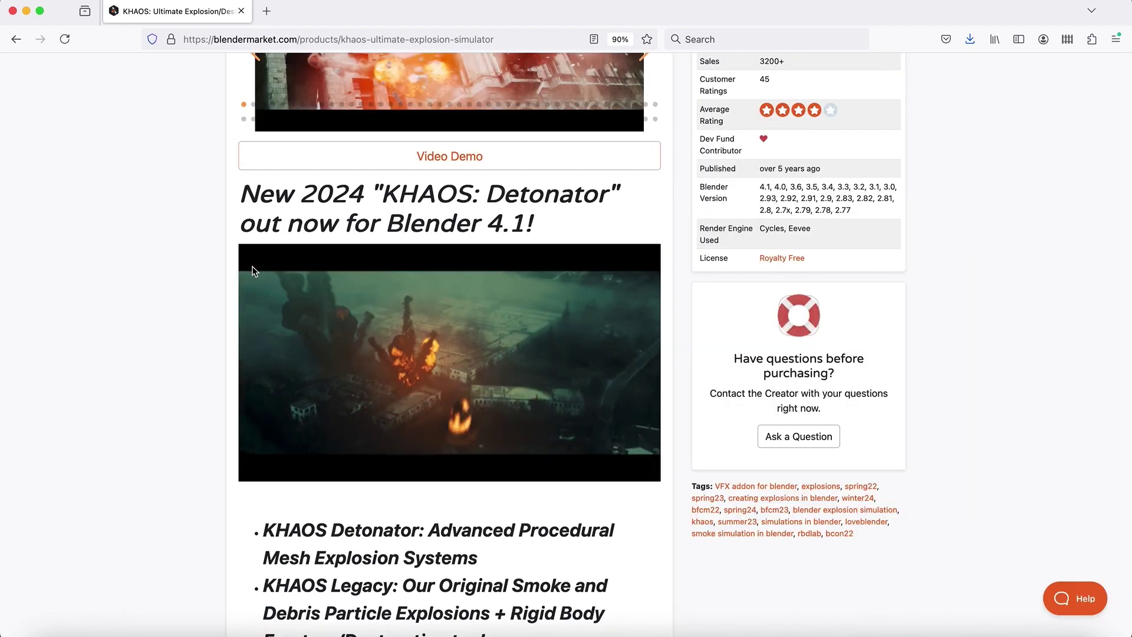
scroll(298, 222, "down", 10)
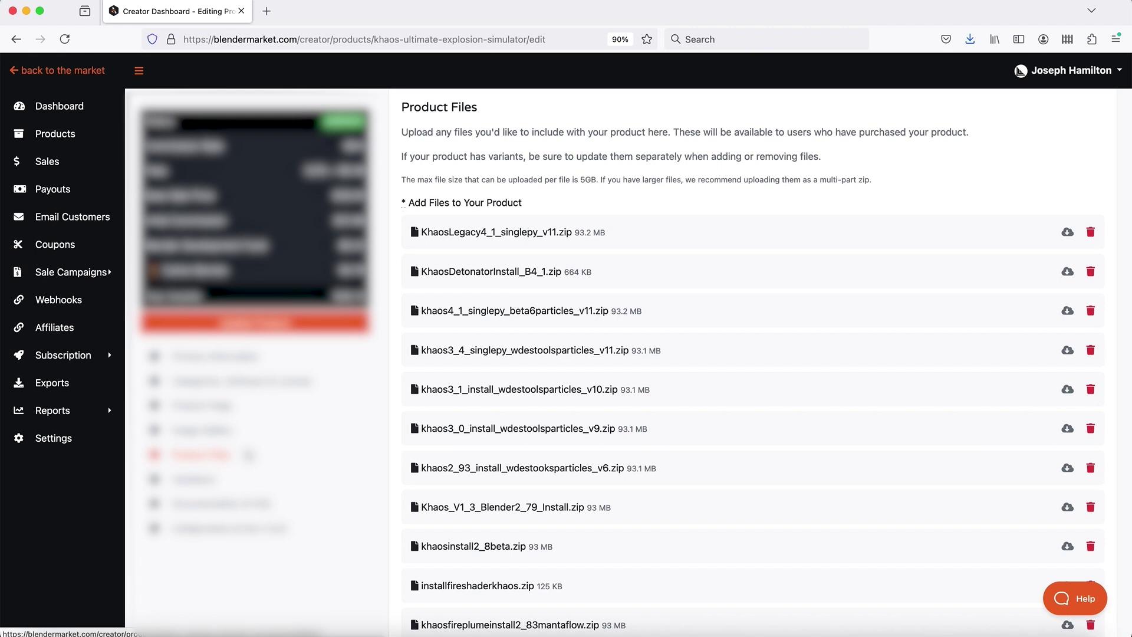
Review the product's downloadable files and highlight KhaosLegacy4_1_singlepy_v11.zip and KhaosDetonatorInstall_B4_1.zip.
scroll(636, 341, "down", 3)
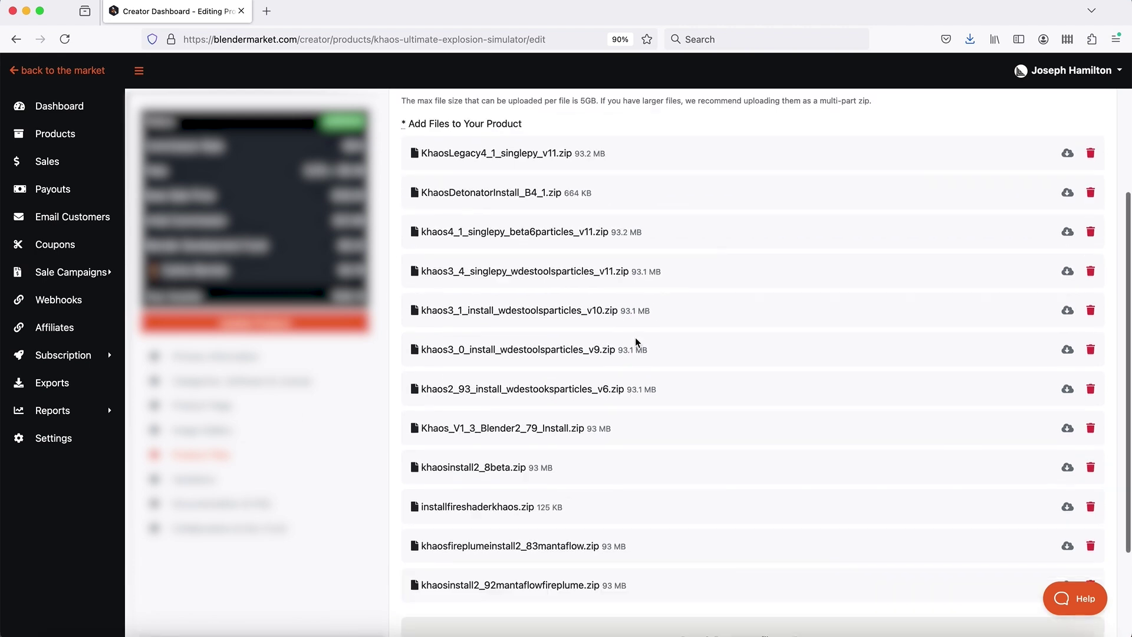
scroll(637, 340, "up", 1)
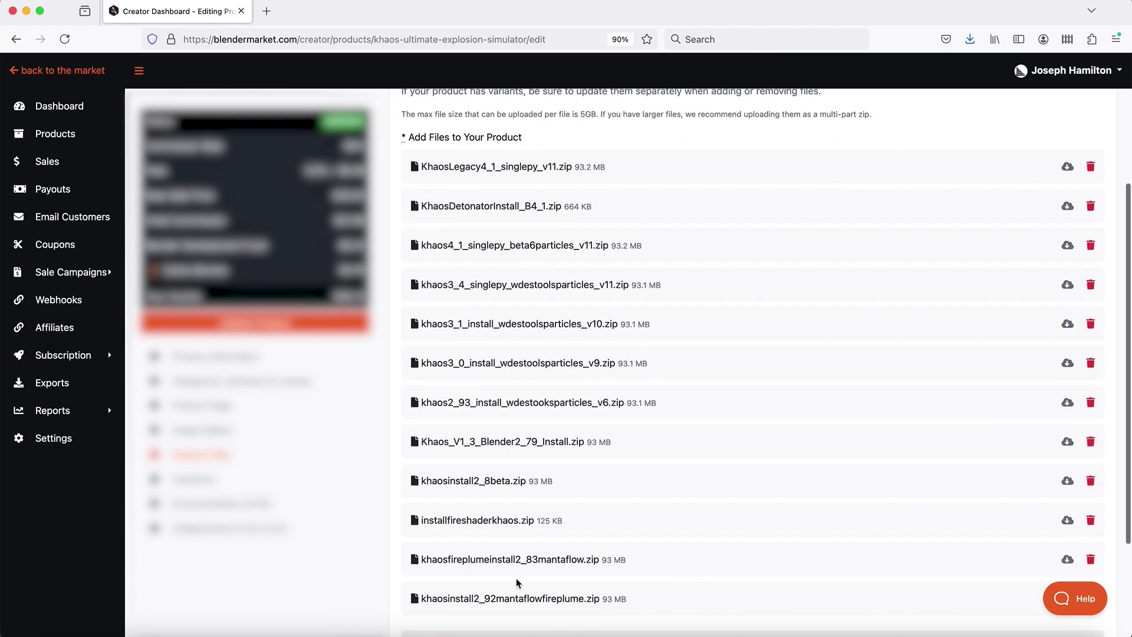
scroll(527, 206, "up", 2)
scroll(526, 207, "down", 3)
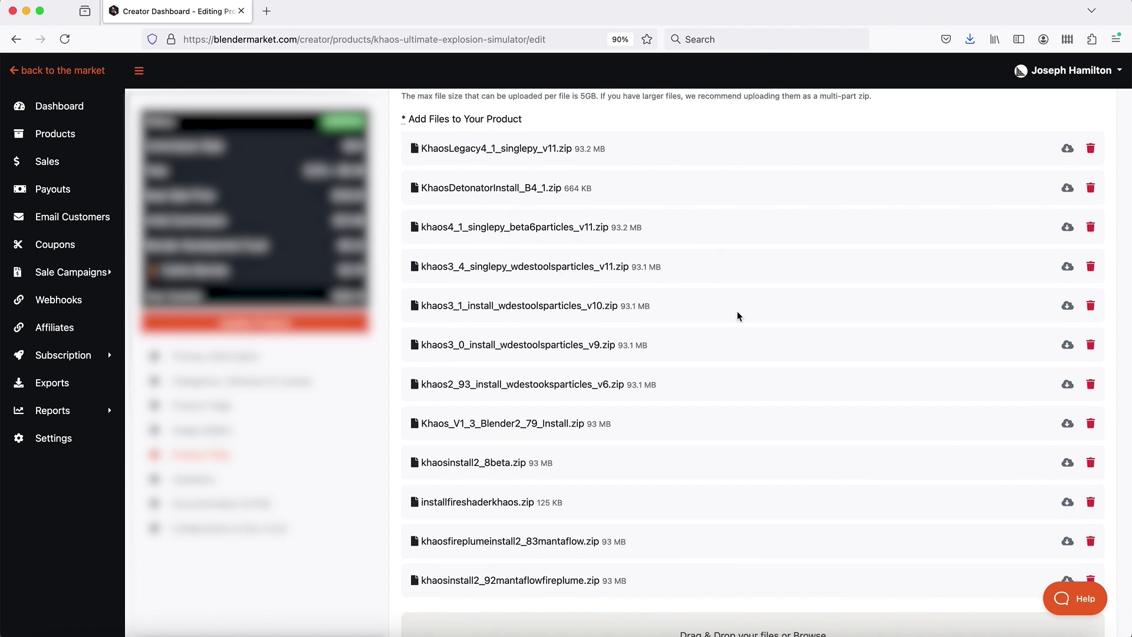
scroll(757, 302, "up", 1)
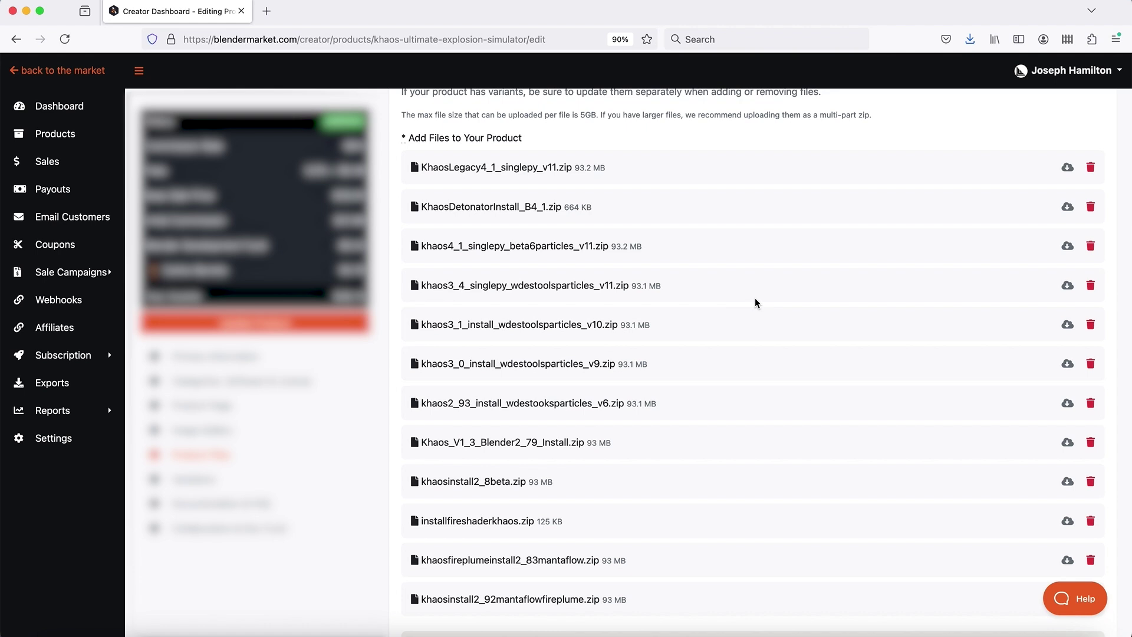
scroll(756, 302, "up", 2)
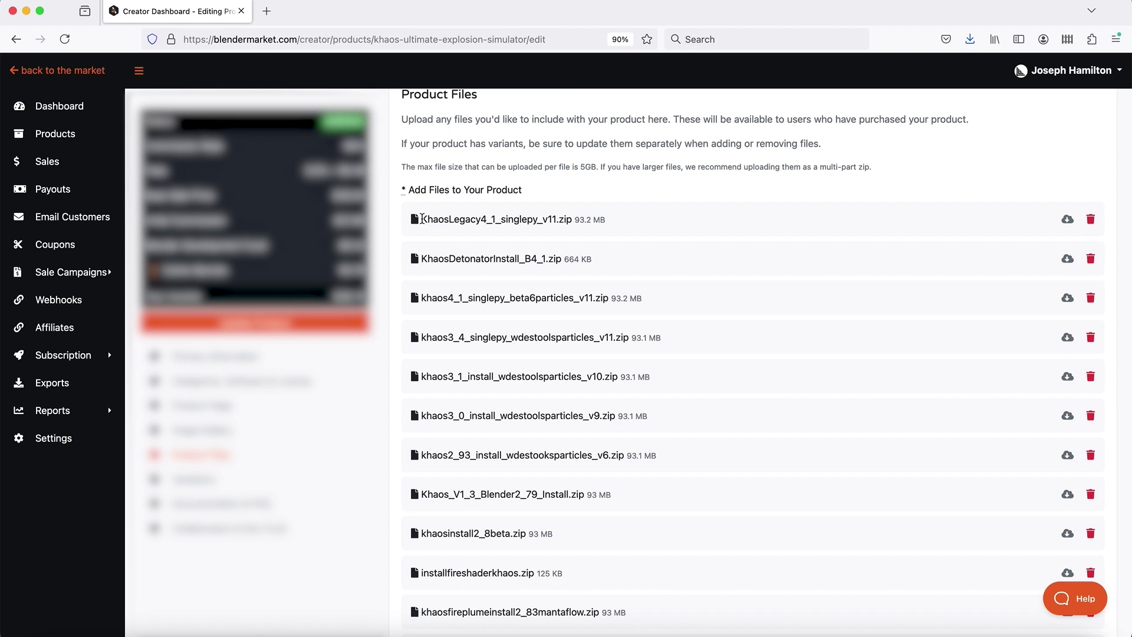
left_click_drag(512, 250, 414, 231)
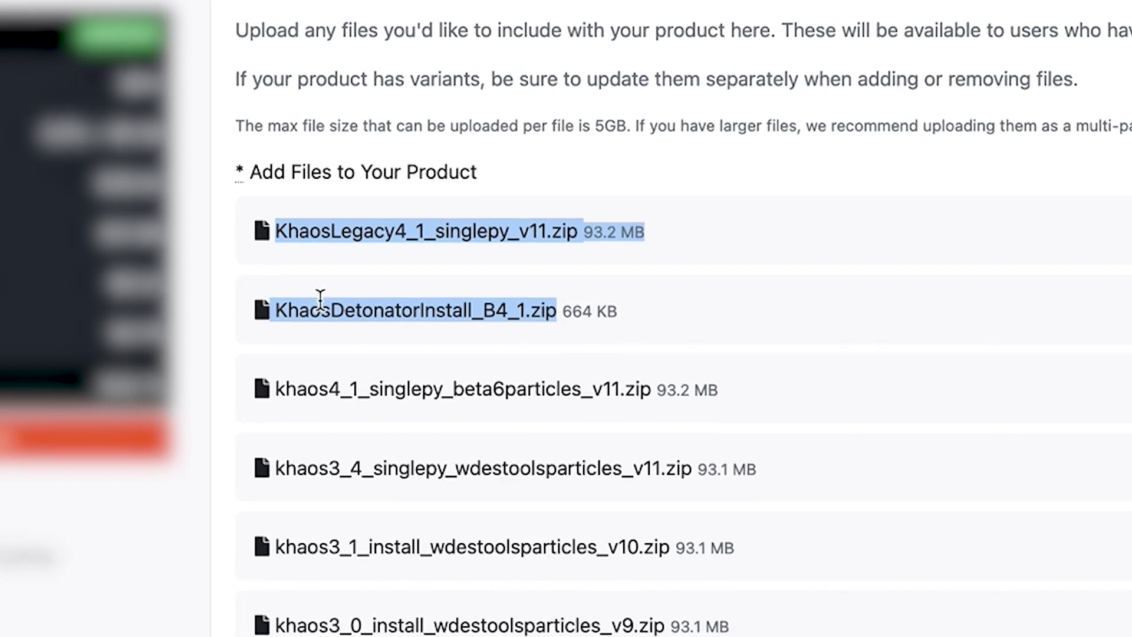
left_click(514, 319)
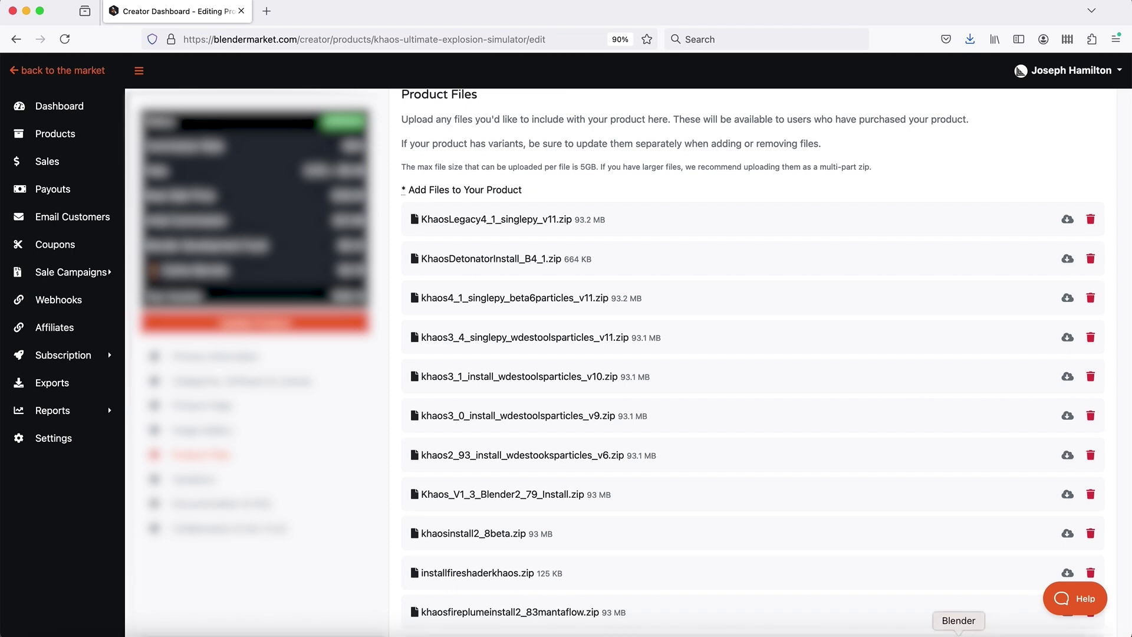
Switch to Blender, install KhaosLegacy4_1_singlepy_v11.zip from the KHAOS Downloads for Tutorial folder and enable the KHAOS: Procedural Explosion System add-on.
left_click(958, 633)
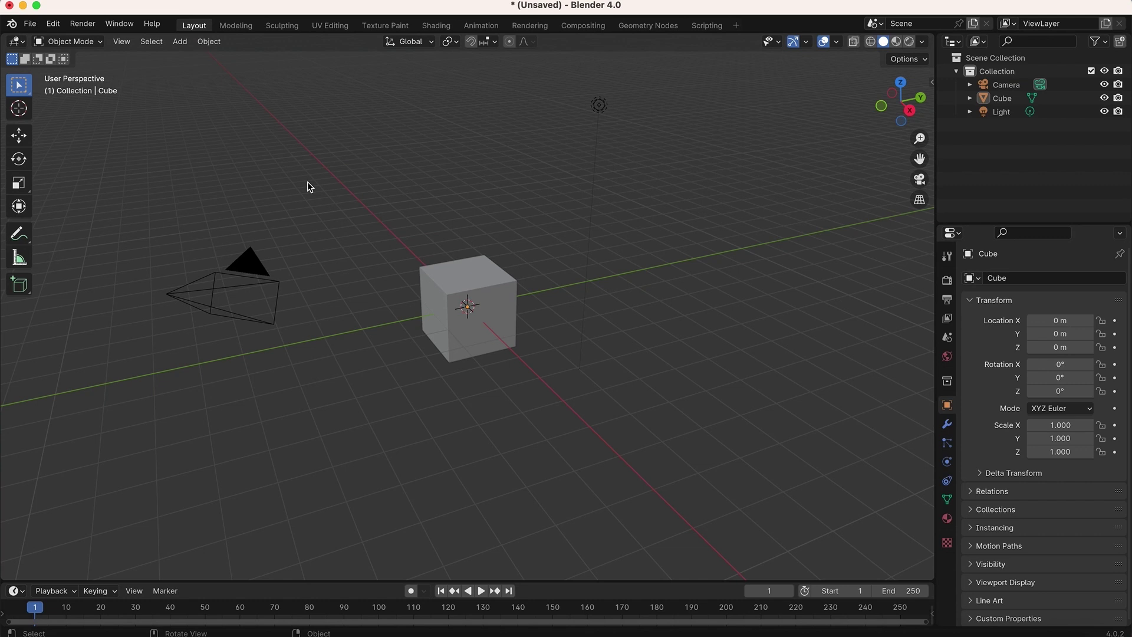
left_click(53, 24)
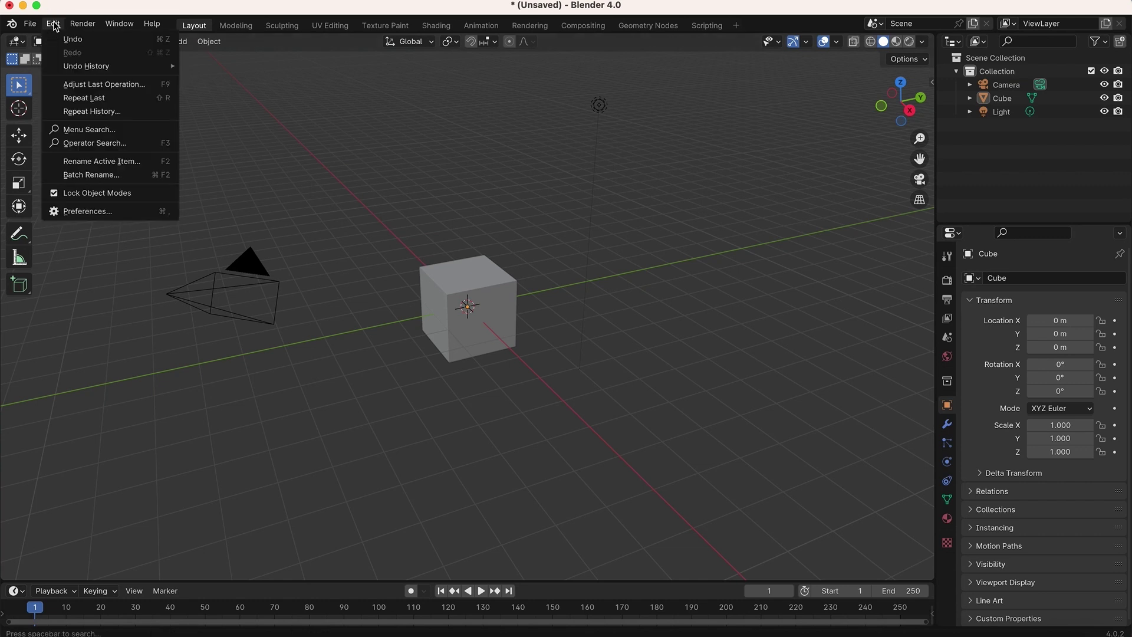
left_click(89, 212)
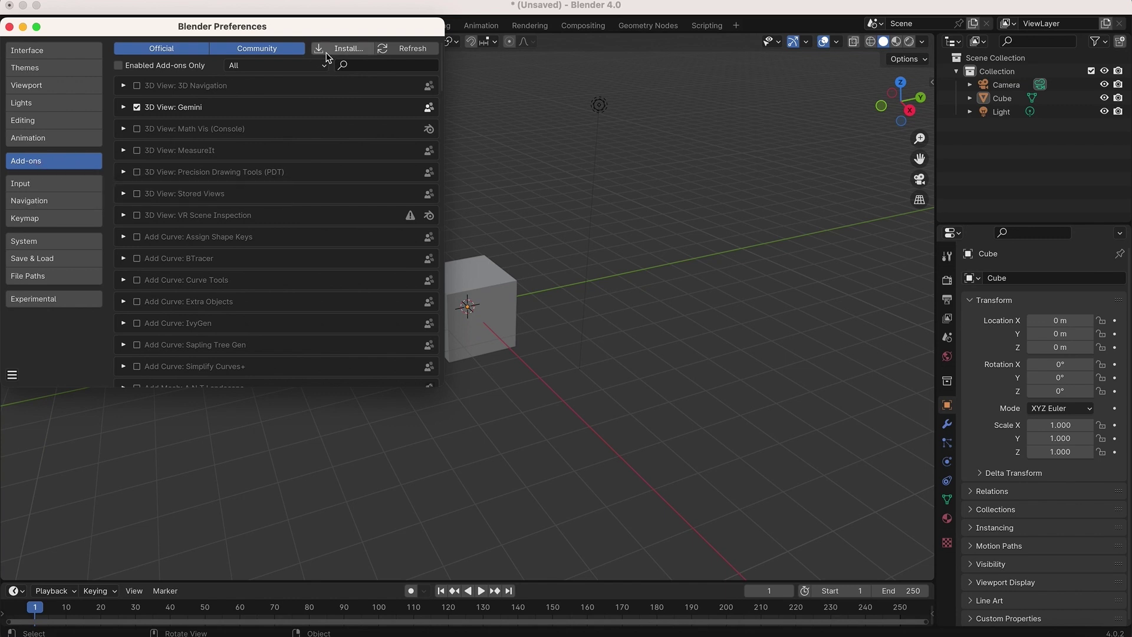
left_click(346, 50)
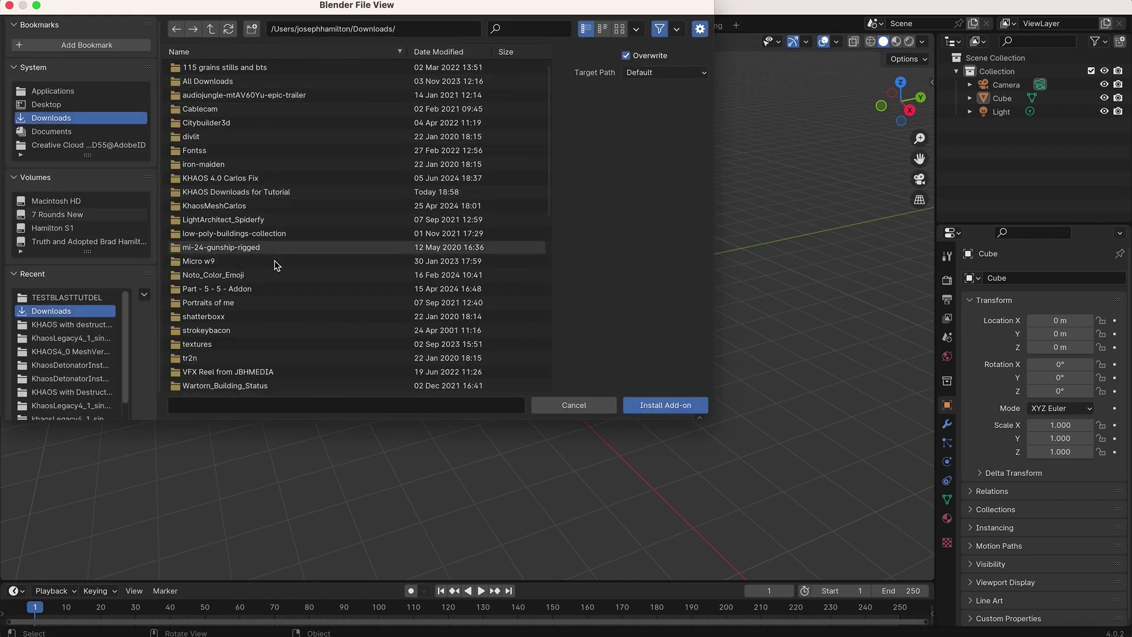
left_click(212, 192)
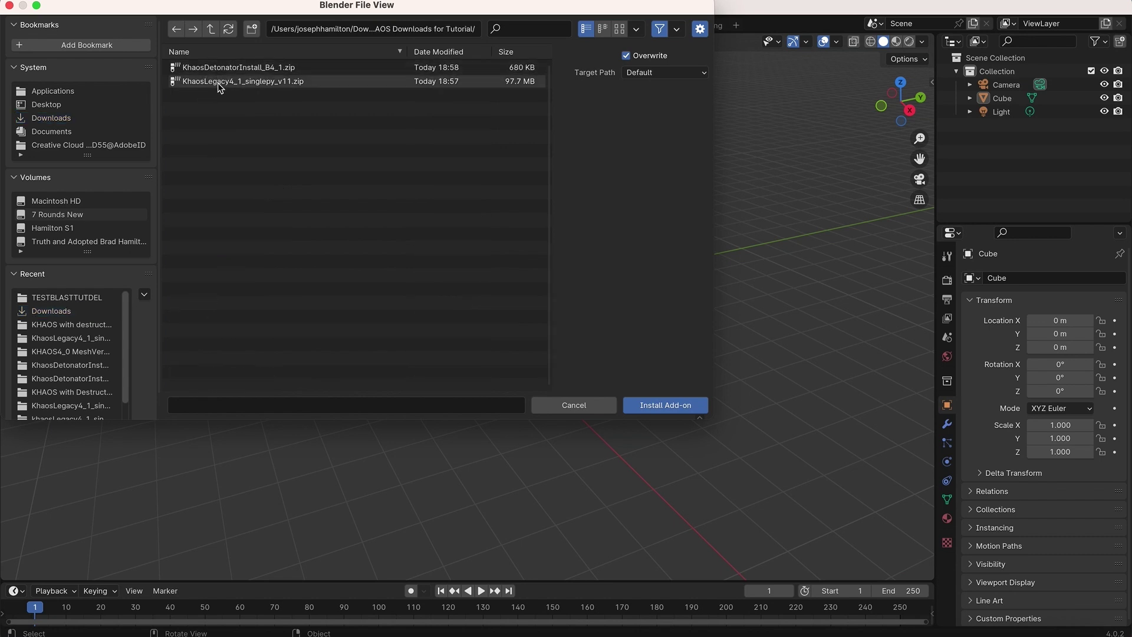
left_click(225, 82)
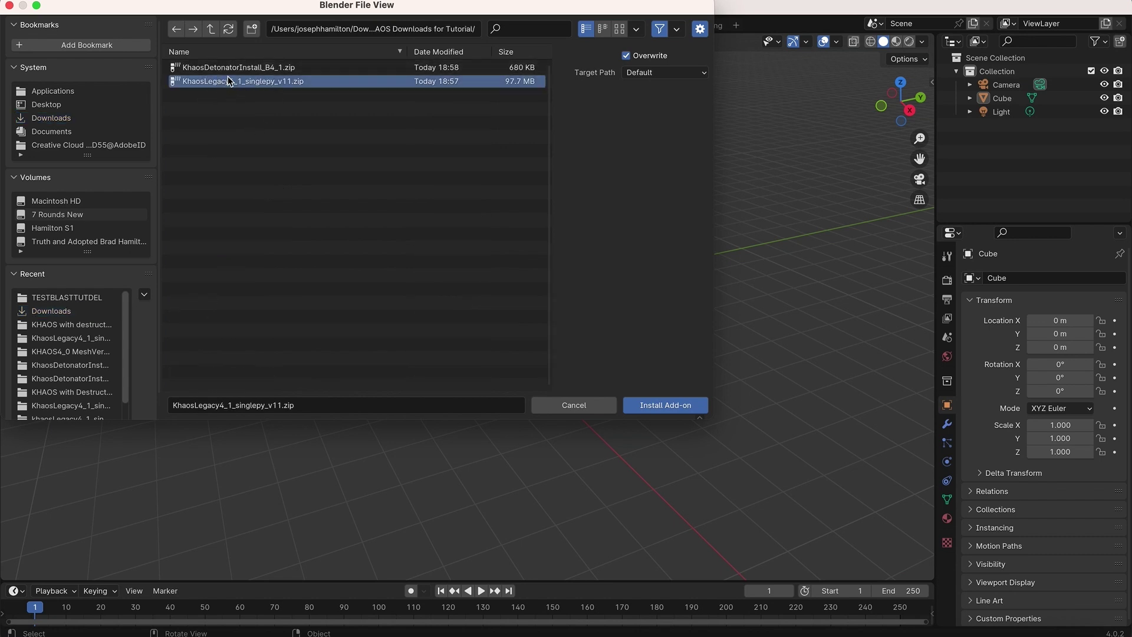
left_click(664, 406)
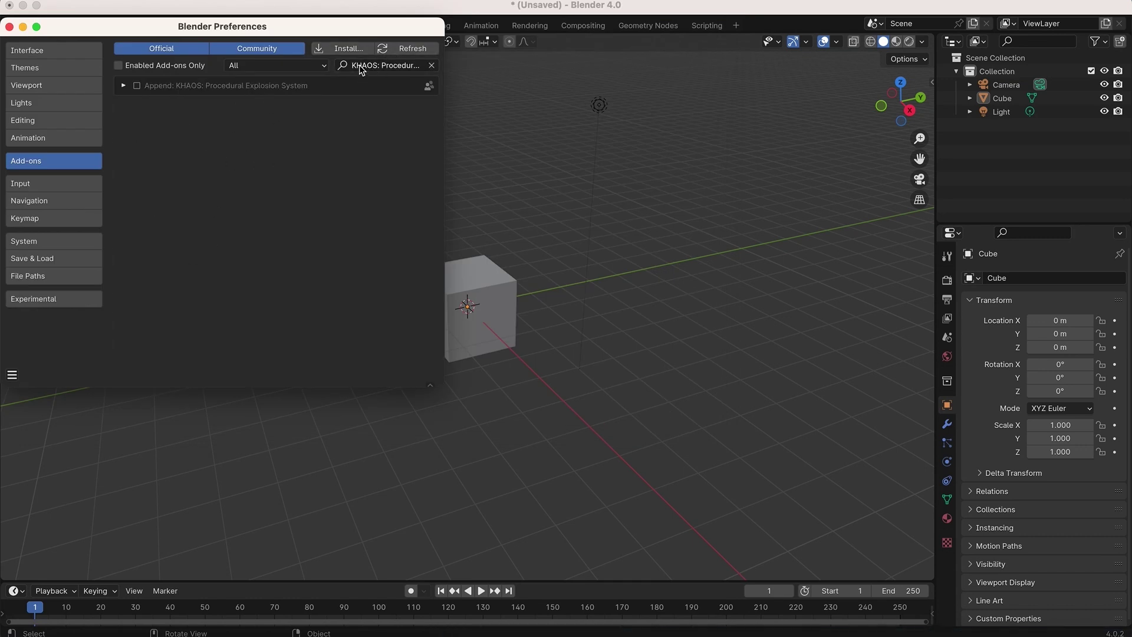
left_click(137, 87)
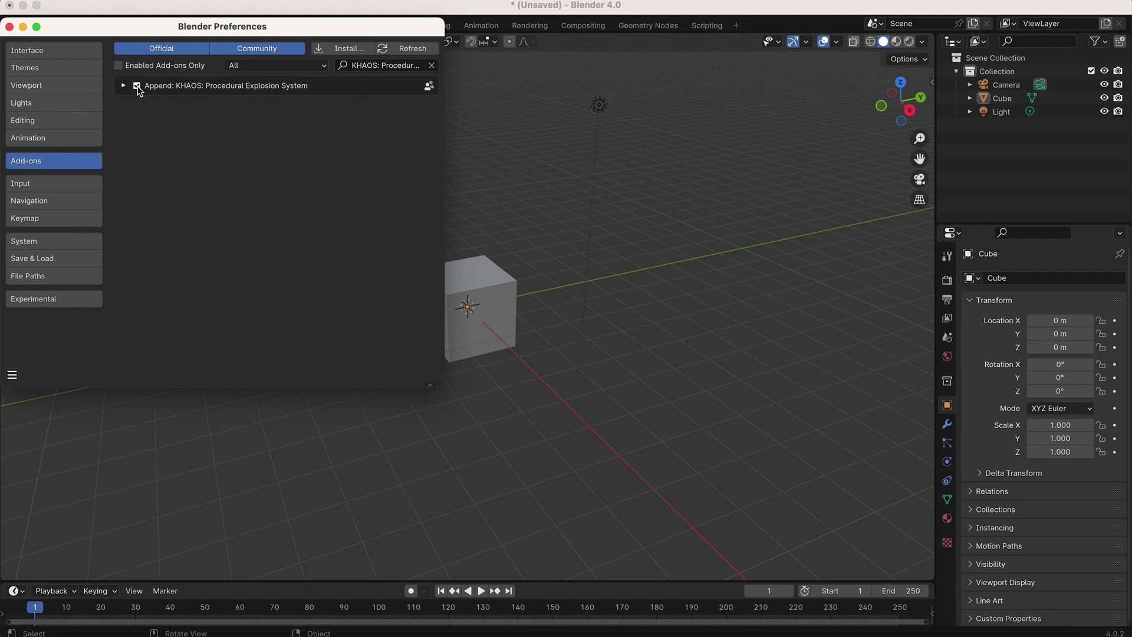
Install KhaosDetonatorInstall_B4_1.zip, enable the KHAOS Detonator Mesh Addon and close the preferences.
left_click(347, 49)
left_click(220, 67)
left_click(657, 407)
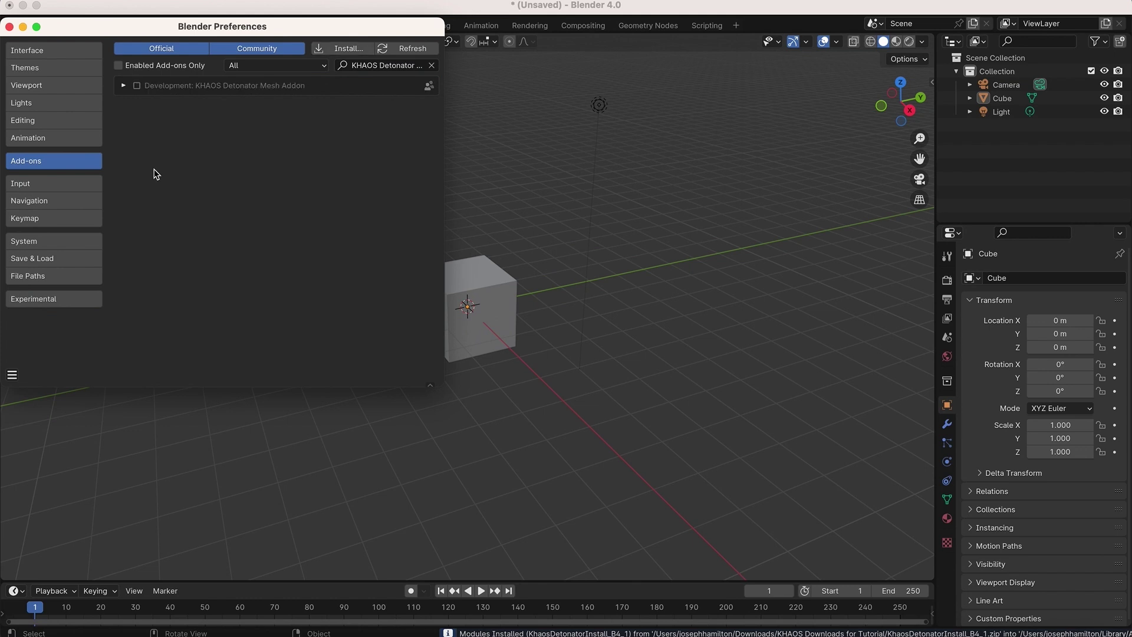
left_click(137, 86)
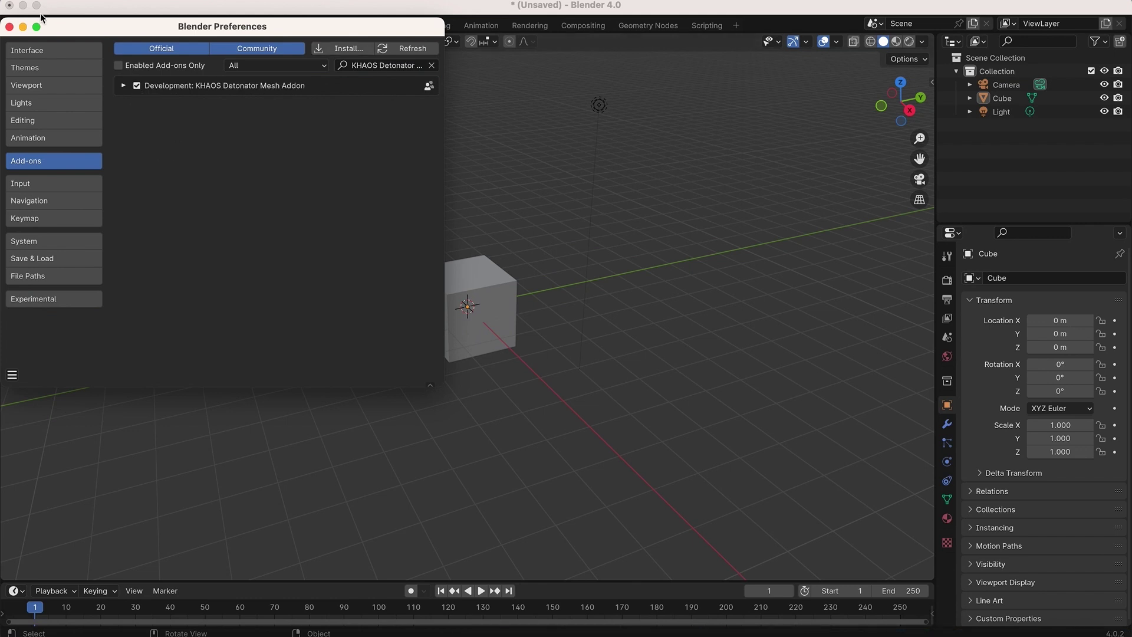
left_click(9, 28)
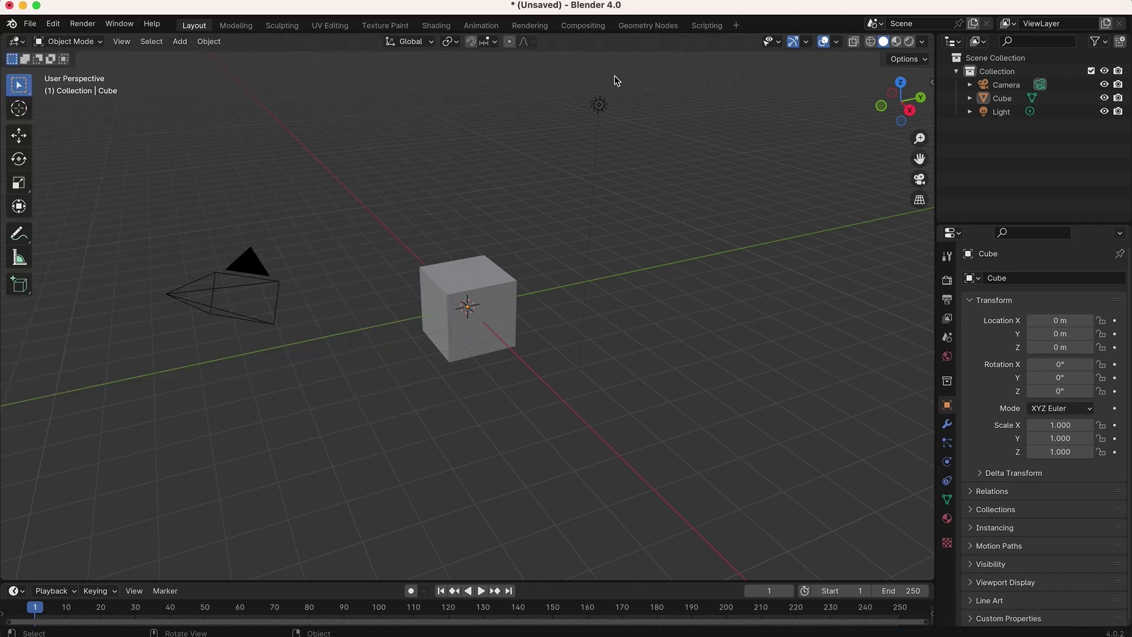
Examine the viewport sidebar's KHAOS mesh explosion controls and the KHAOS Legacy smoke, debris, particle and destruction options.
left_click(932, 83)
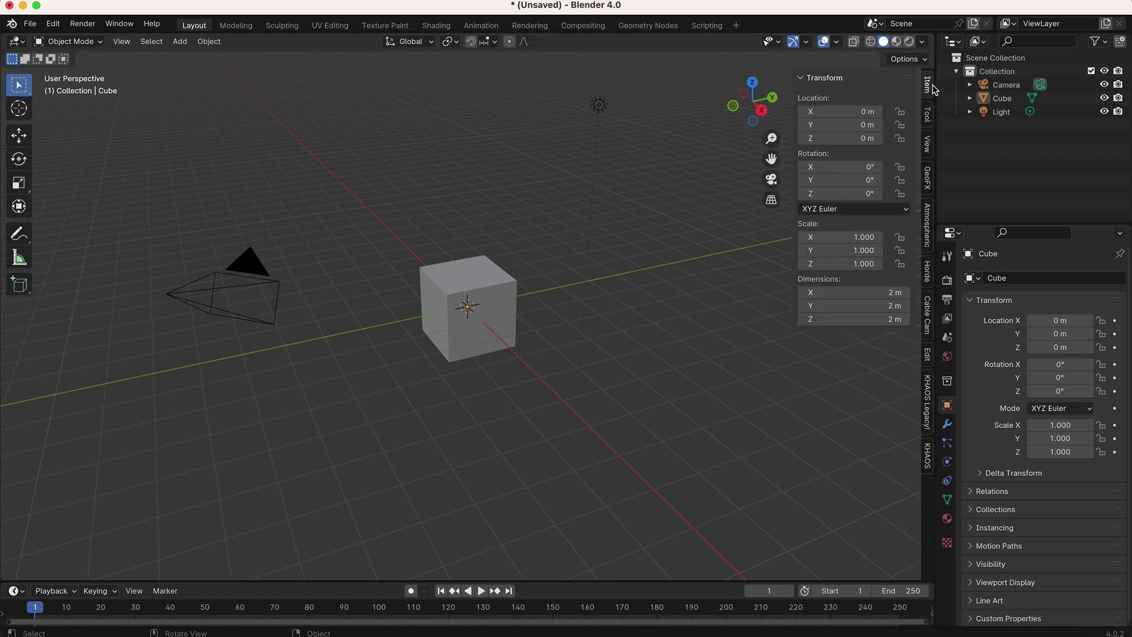
left_click(928, 461)
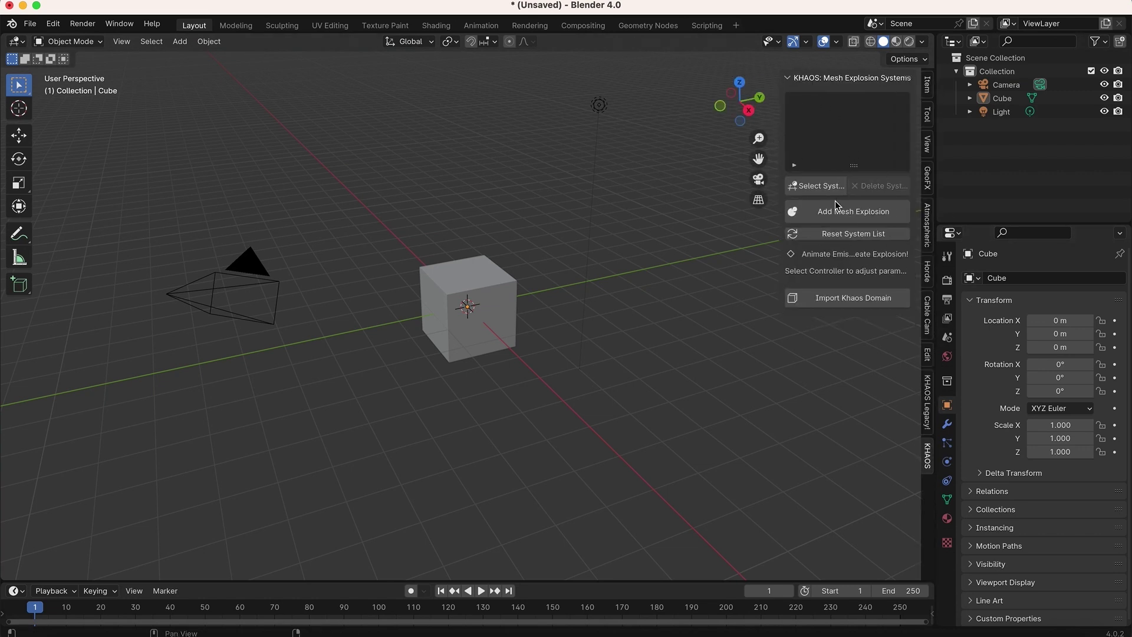
left_click(930, 411)
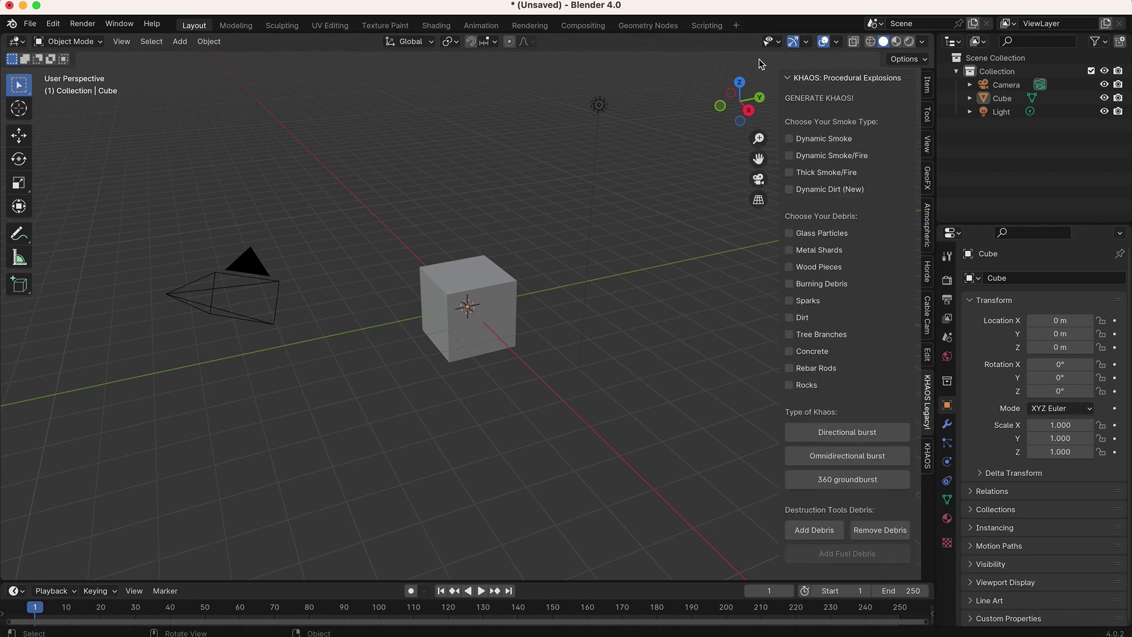
scroll(823, 355, "down", 15)
scroll(822, 356, "up", 15)
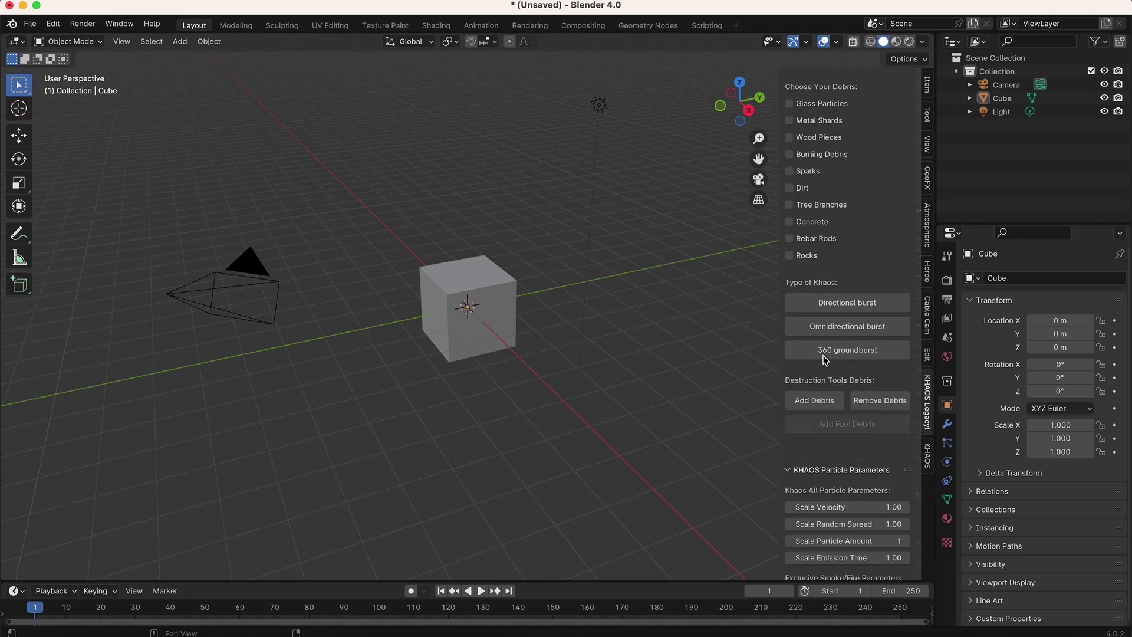
scroll(859, 208, "down", 10)
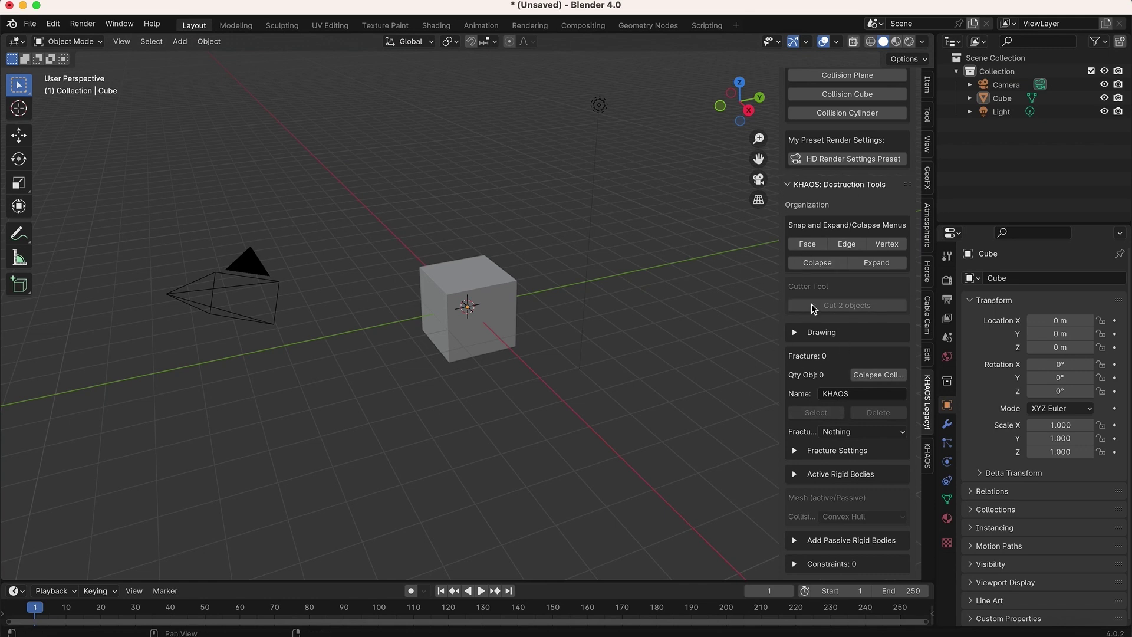
scroll(890, 348, "up", 10)
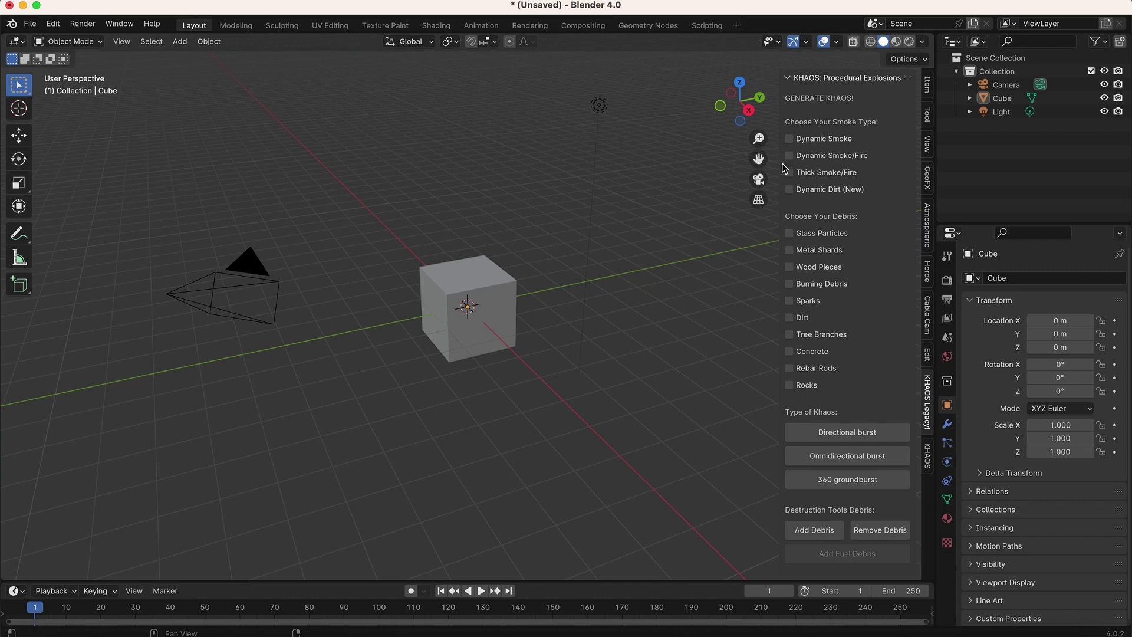
left_click(788, 78)
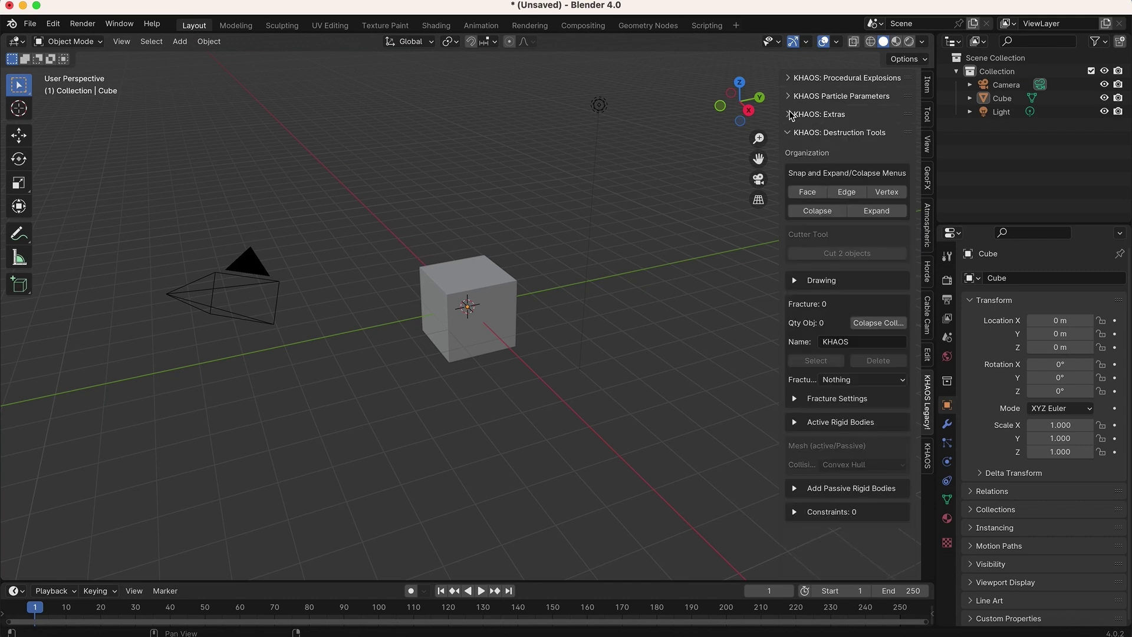
left_click(930, 458)
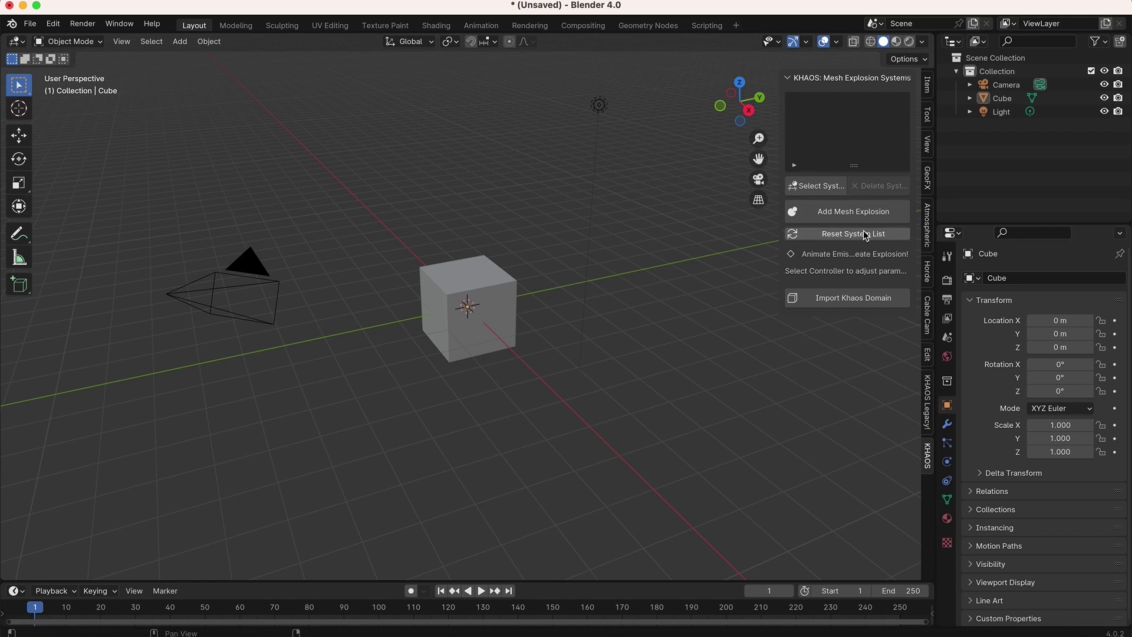
left_click_drag(778, 248, 749, 249)
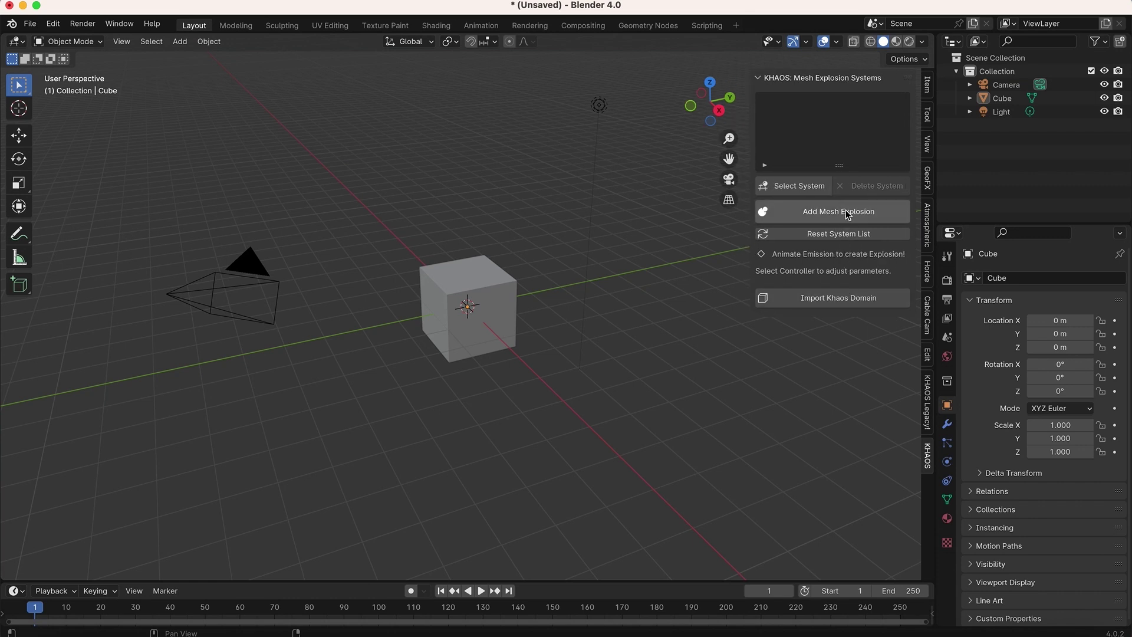
Delete the default camera, cube and light, and add a KHAOS mesh explosion to the empty scene.
left_click_drag(656, 87, 177, 437)
key("x")
left_click(178, 436)
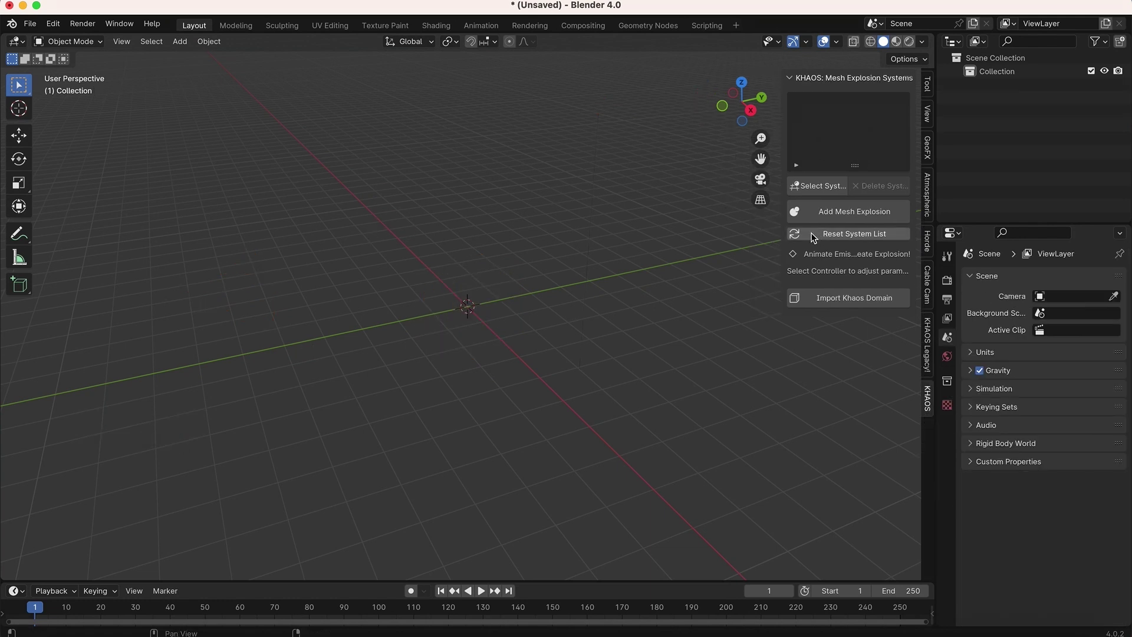
left_click(863, 215)
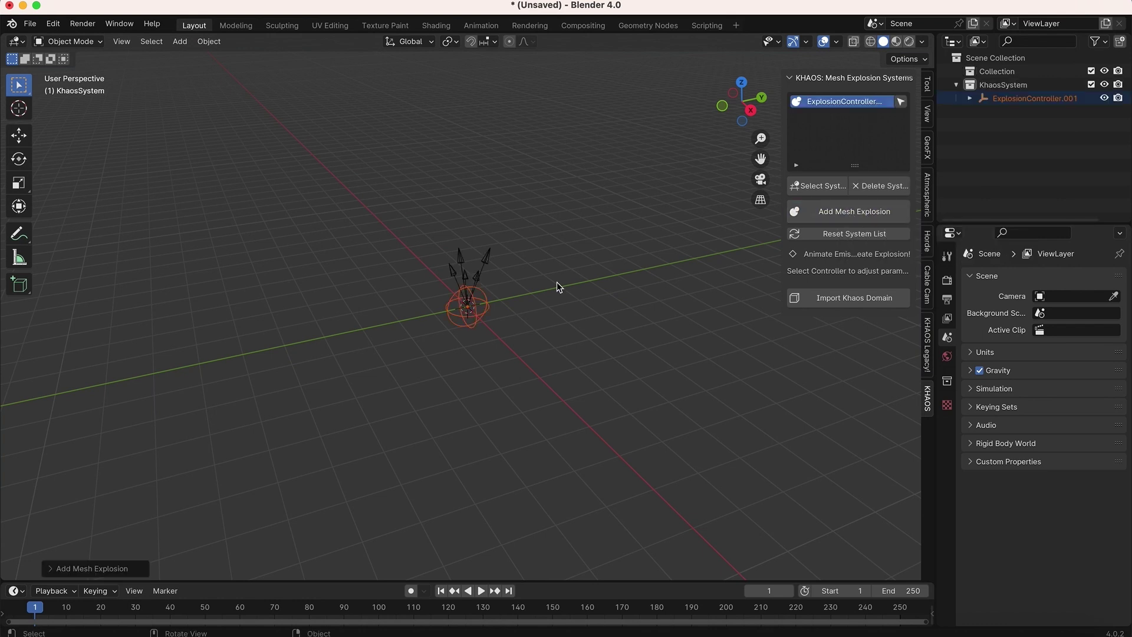
Expand the new mesh explosion's creation options and set the Spike Count to 7.
scroll(454, 290, "up", 5)
scroll(454, 290, "right", 5)
scroll(454, 290, "right", 10)
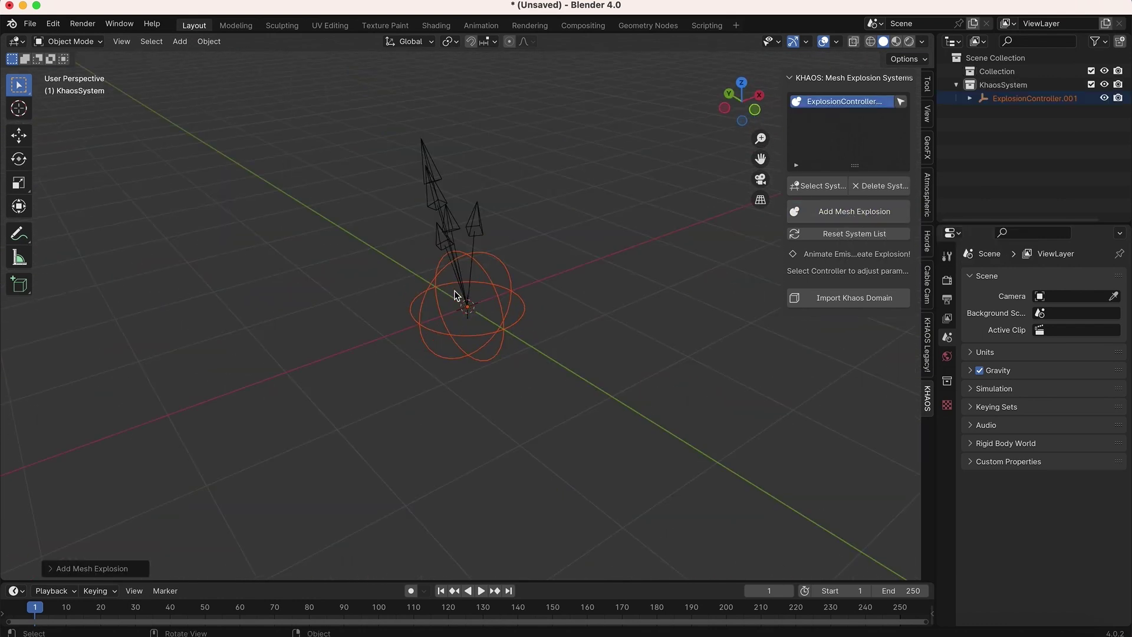
left_click(51, 569)
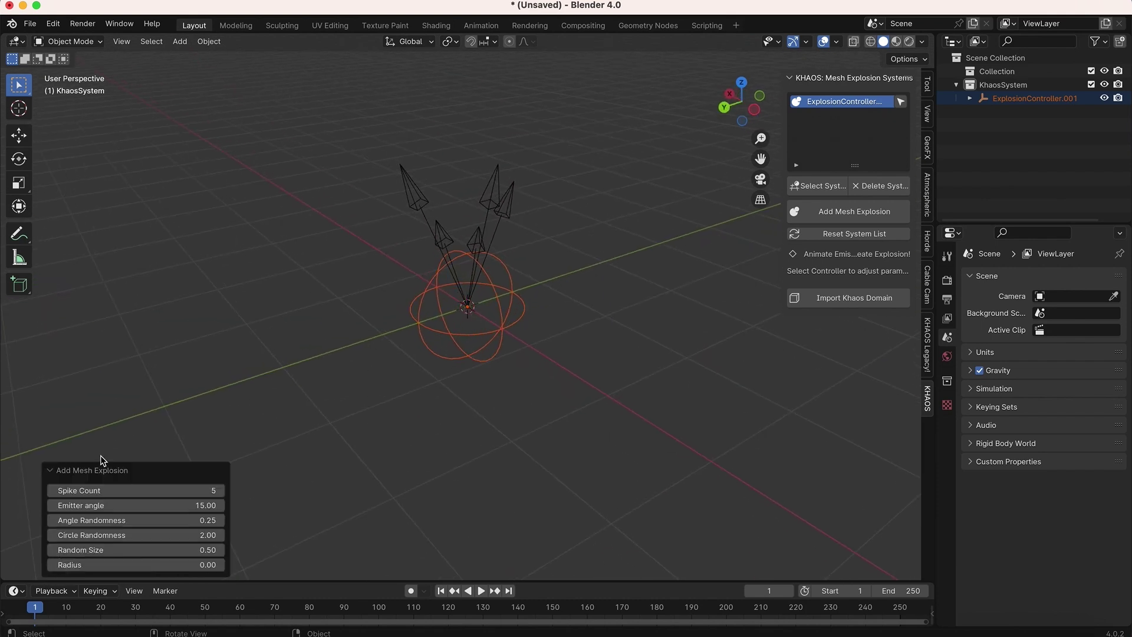
left_click_drag(94, 492, 126, 491)
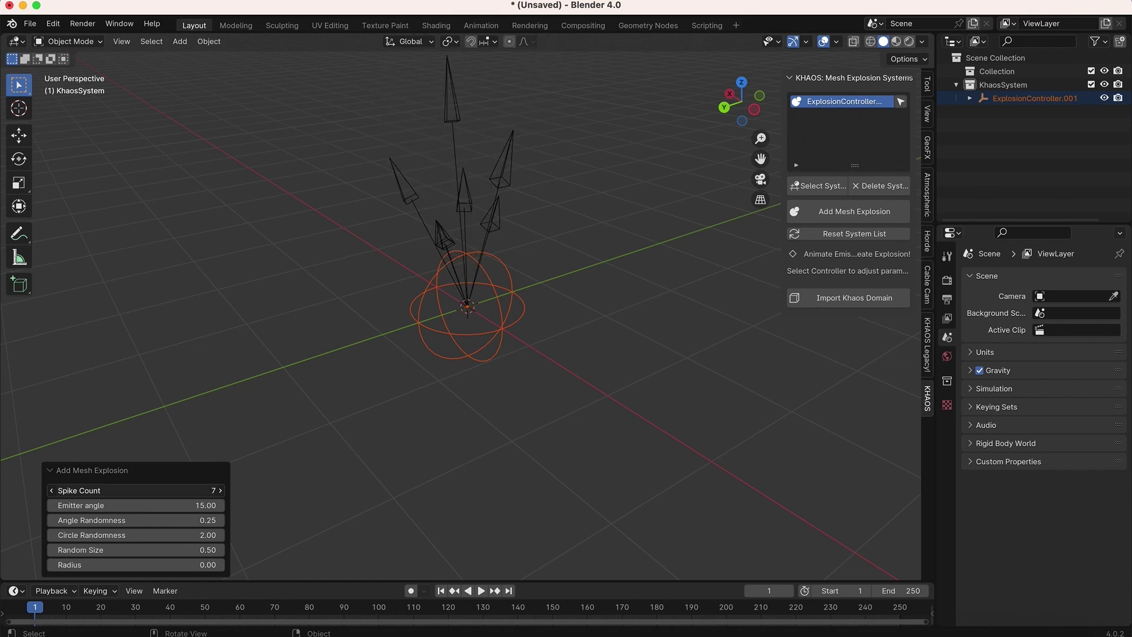
Widen the spread of the explosion spikes by setting the Emitter angle to about 56.46.
scroll(354, 332, "right", 5)
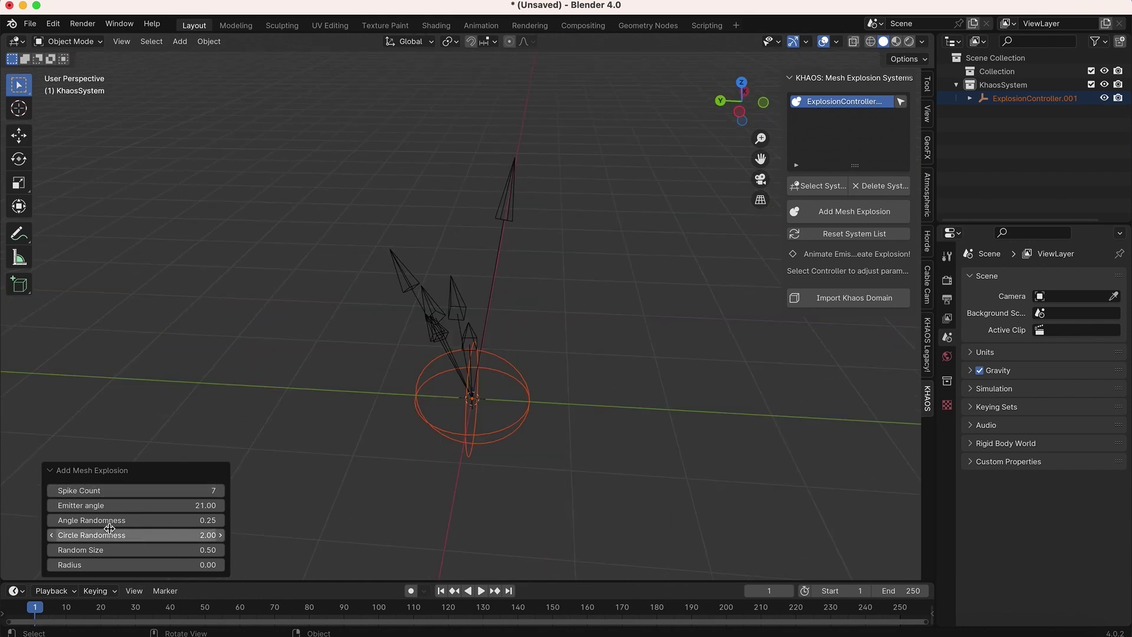
left_click_drag(105, 506, 133, 507)
left_click_drag(132, 507, 165, 506)
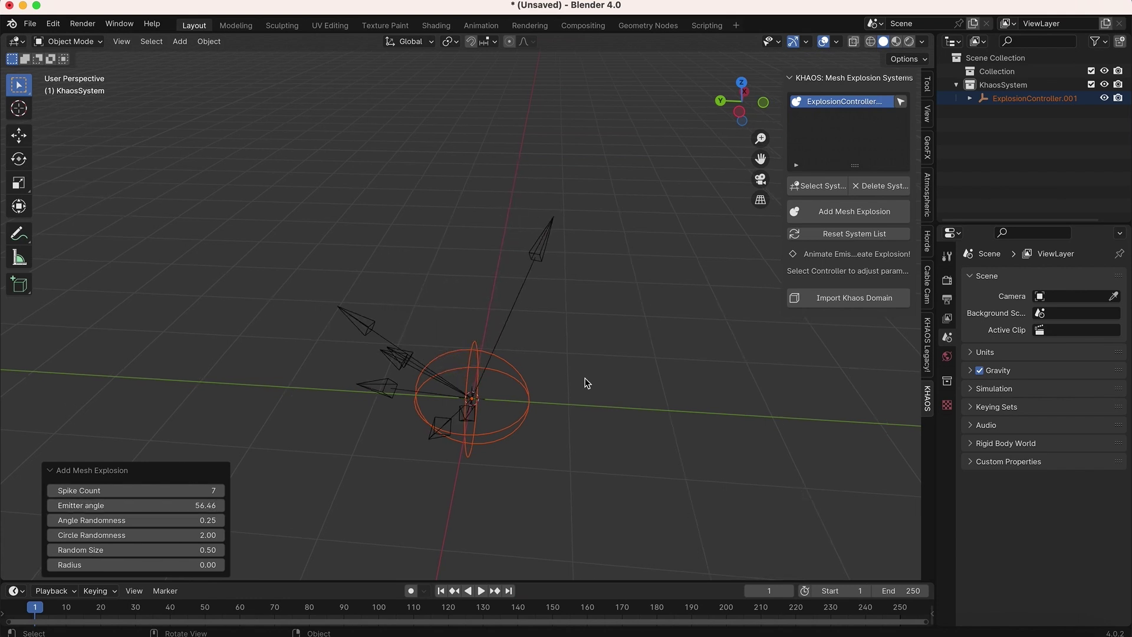
scroll(584, 379, "right", 8)
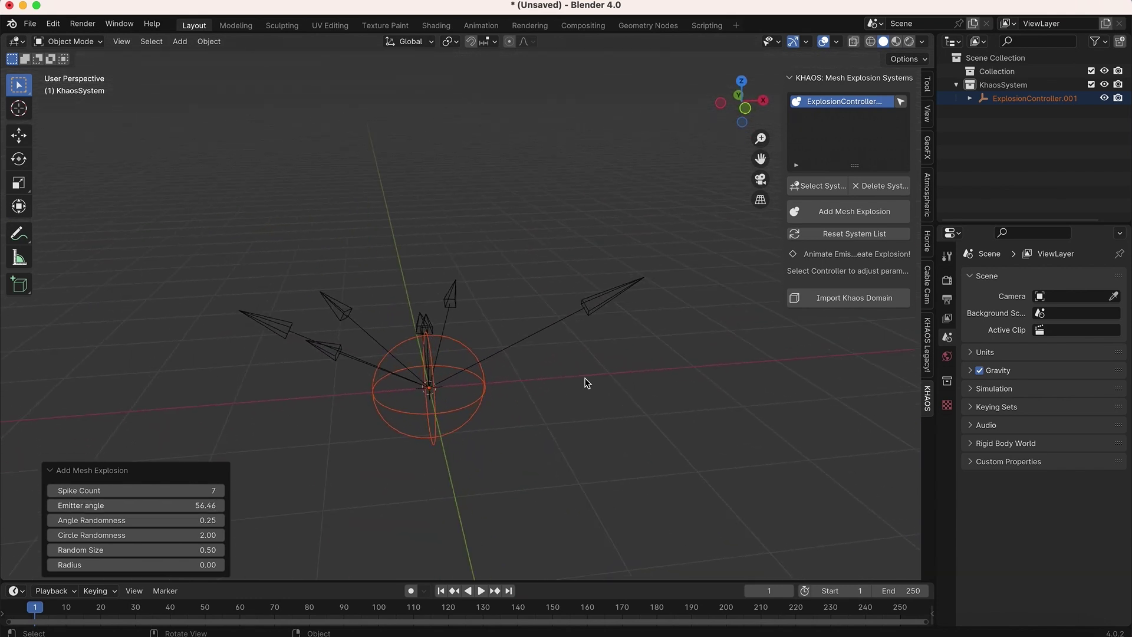
scroll(511, 402, "left", 10)
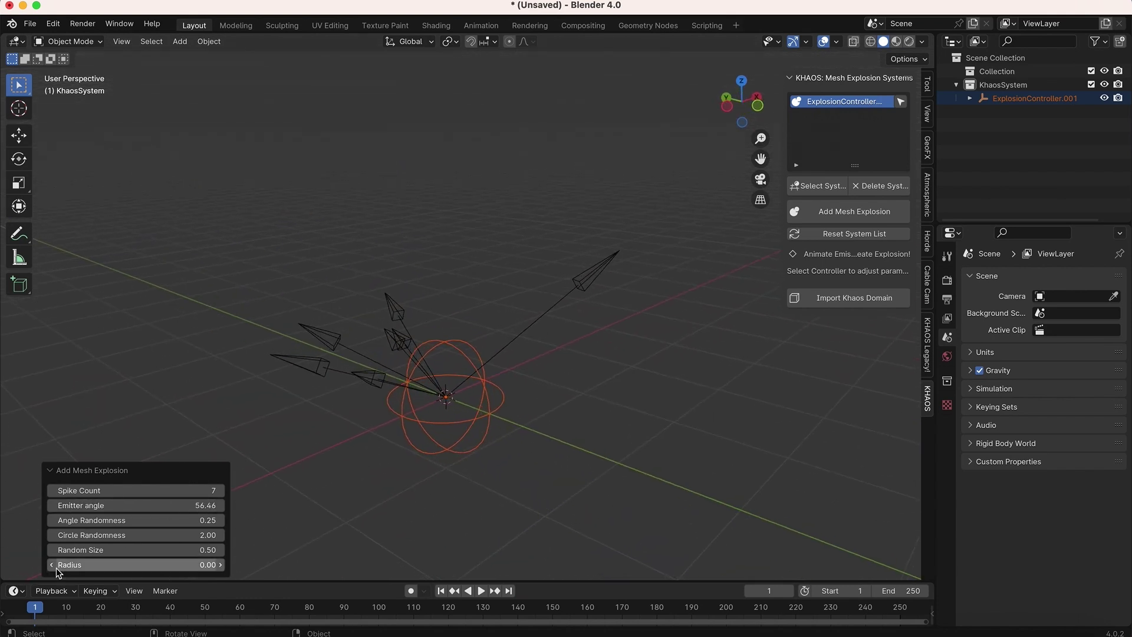
Set the explosion's Circle Randomness to about 5.12 and its Random Size to 1.00.
left_click_drag(135, 535, 197, 535)
left_click_drag(93, 550, 174, 550)
scroll(421, 386, "left", 10)
scroll(424, 388, "left", 3)
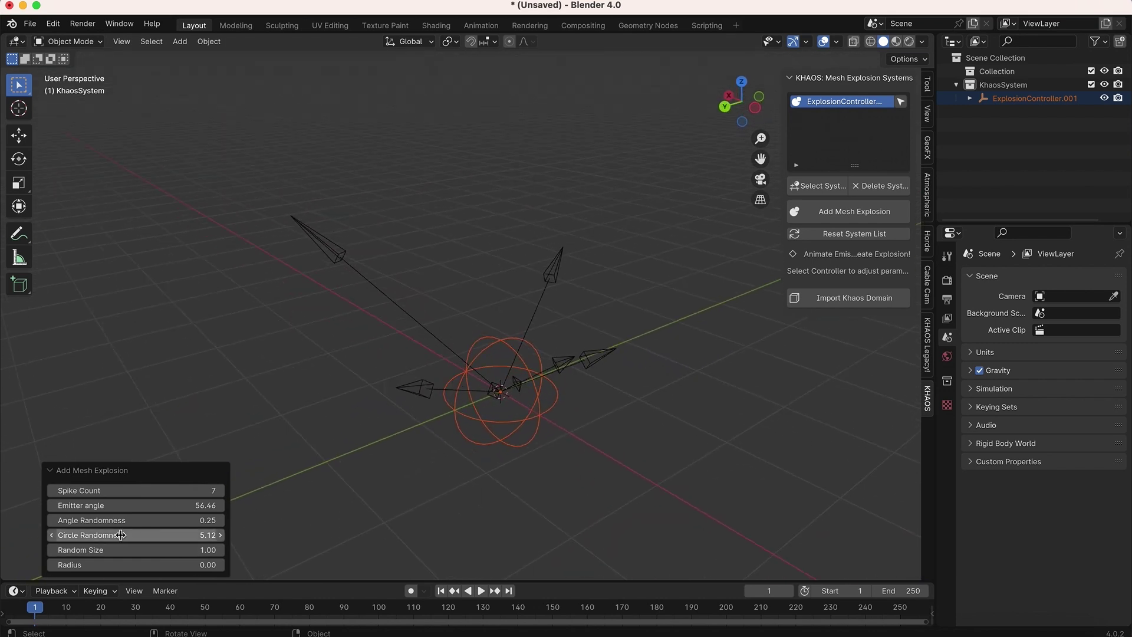
Set the explosion's Random Size to about 0.52 and try out different Radius values.
left_click_drag(136, 550, 65, 550)
left_click_drag(135, 549, 163, 549)
middle_click_drag(451, 387, 440, 388)
left_click_drag(103, 565, 141, 564)
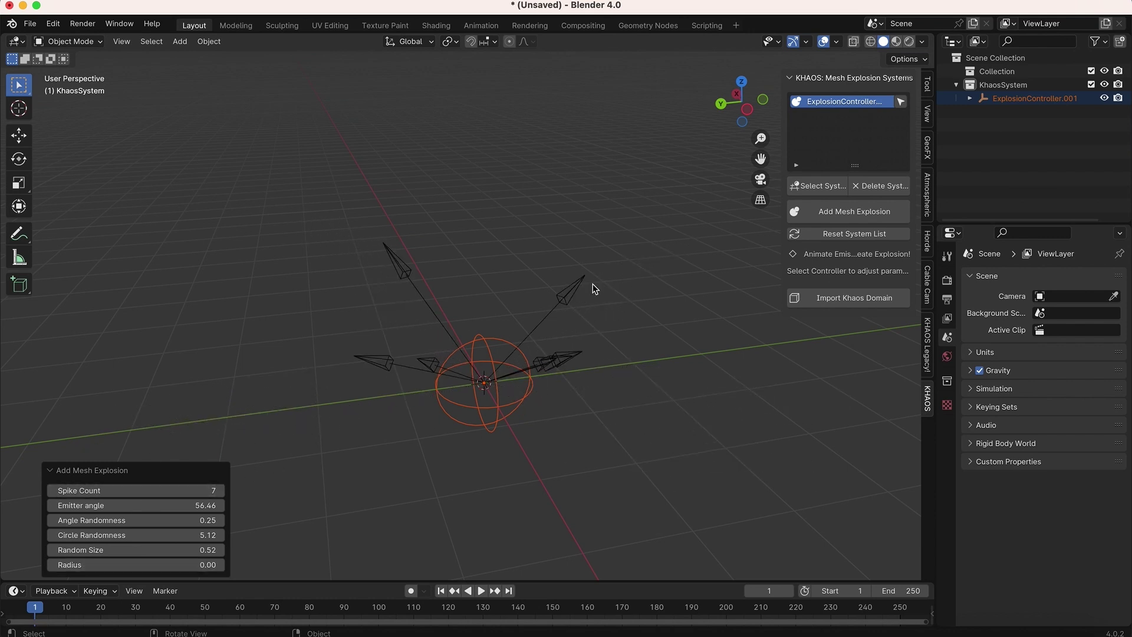
Set the Emitter angle to 0.00 and raise the Angle Randomness to about 3.66.
left_click_drag(118, 506, 65, 505)
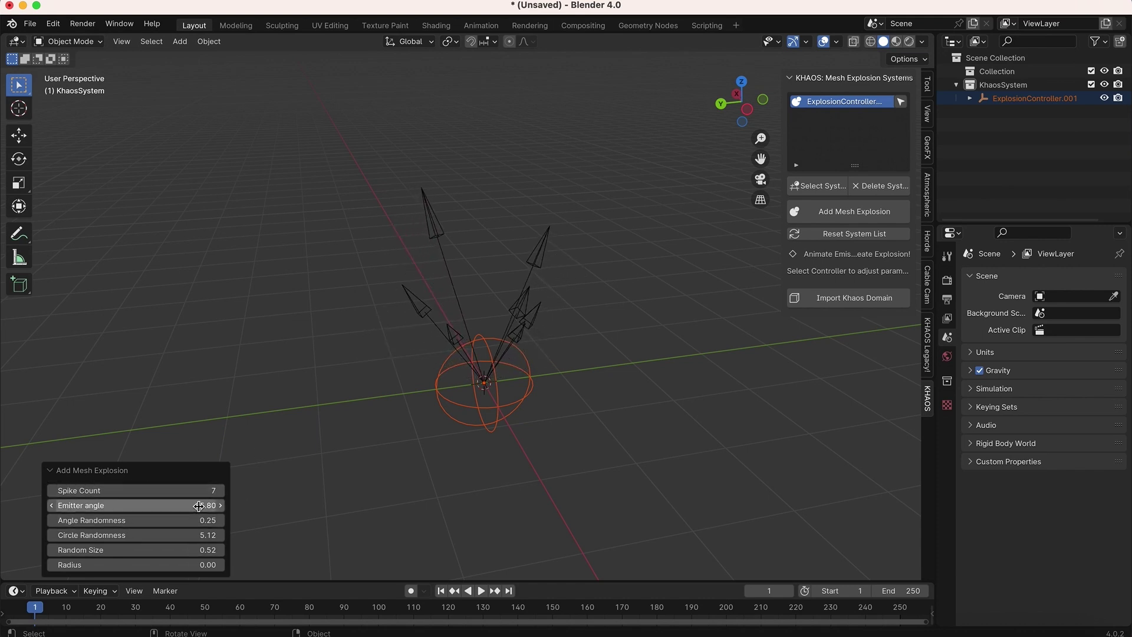
left_click_drag(199, 505, 181, 520)
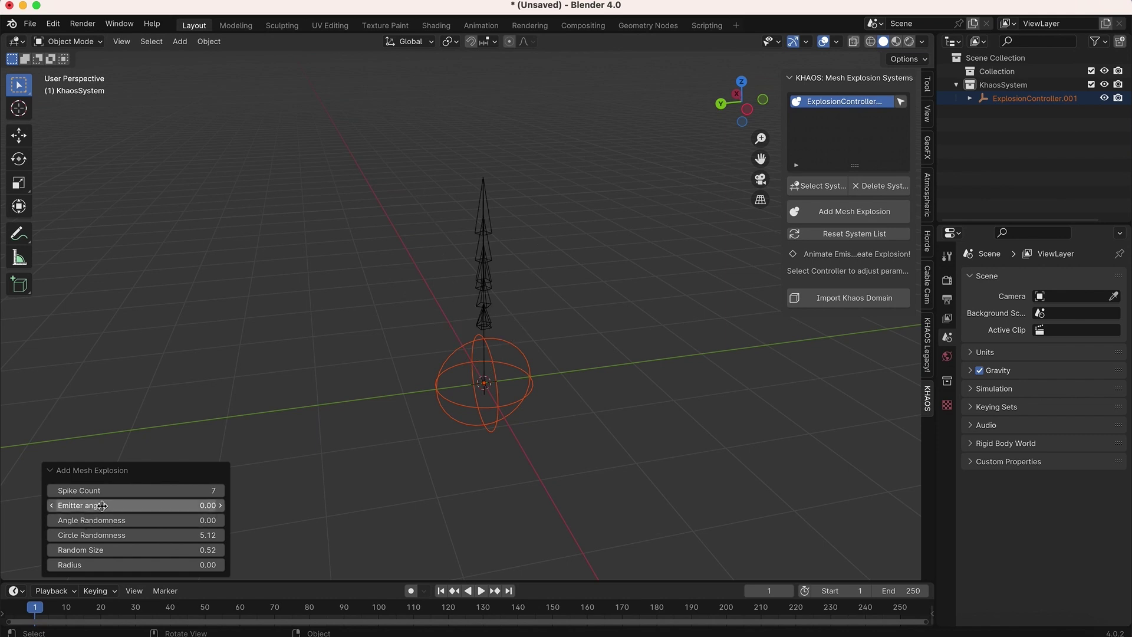
left_click_drag(92, 520, 145, 520)
left_click_drag(218, 520, 572, 520)
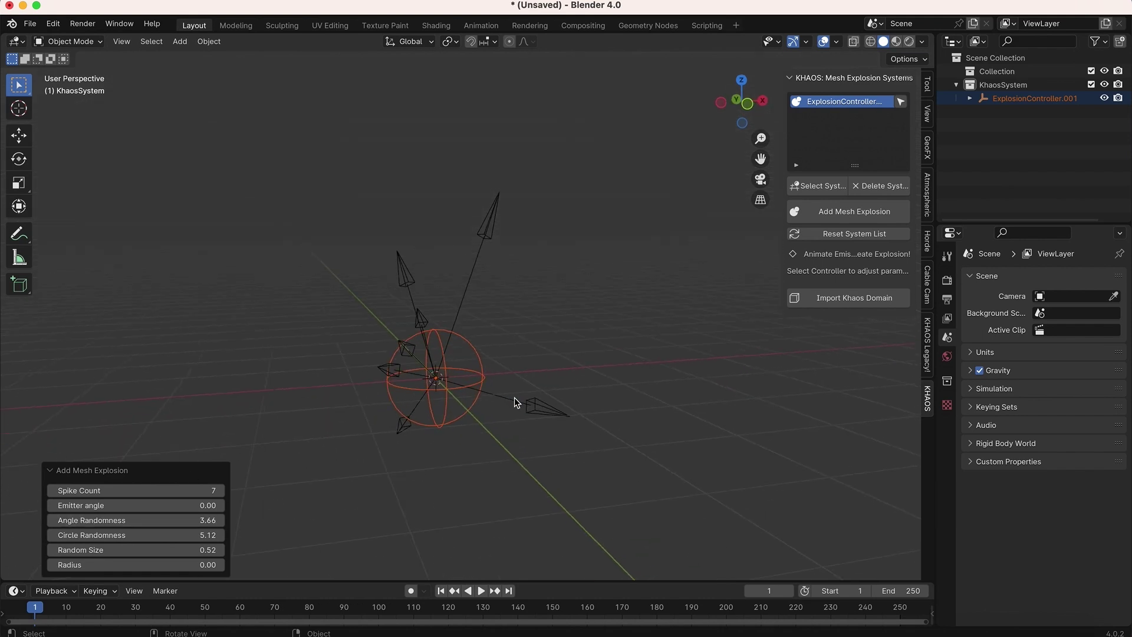
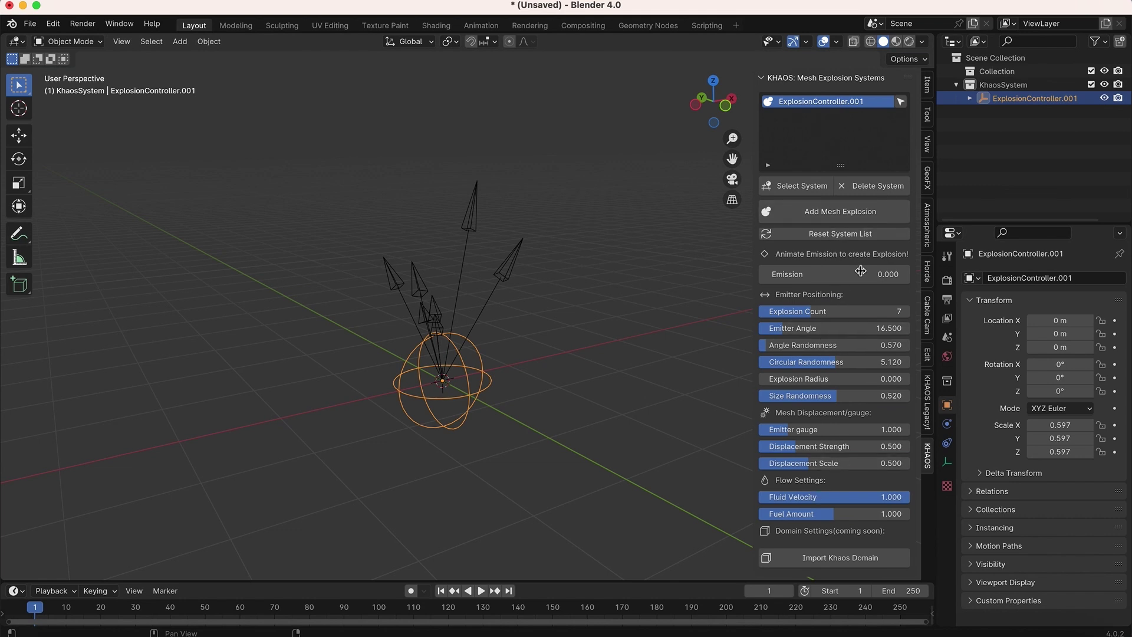
For ExplosionController.001, set Explosion Count to 6, Emitter Angle to about 1.930, Angle Randomness to about 0.482 and Size Randomness to about 0.317.
middle_click_drag(662, 382, 613, 386)
middle_click_drag(516, 371, 506, 383)
middle_click_drag(553, 347, 543, 377)
left_click_drag(812, 312, 871, 400)
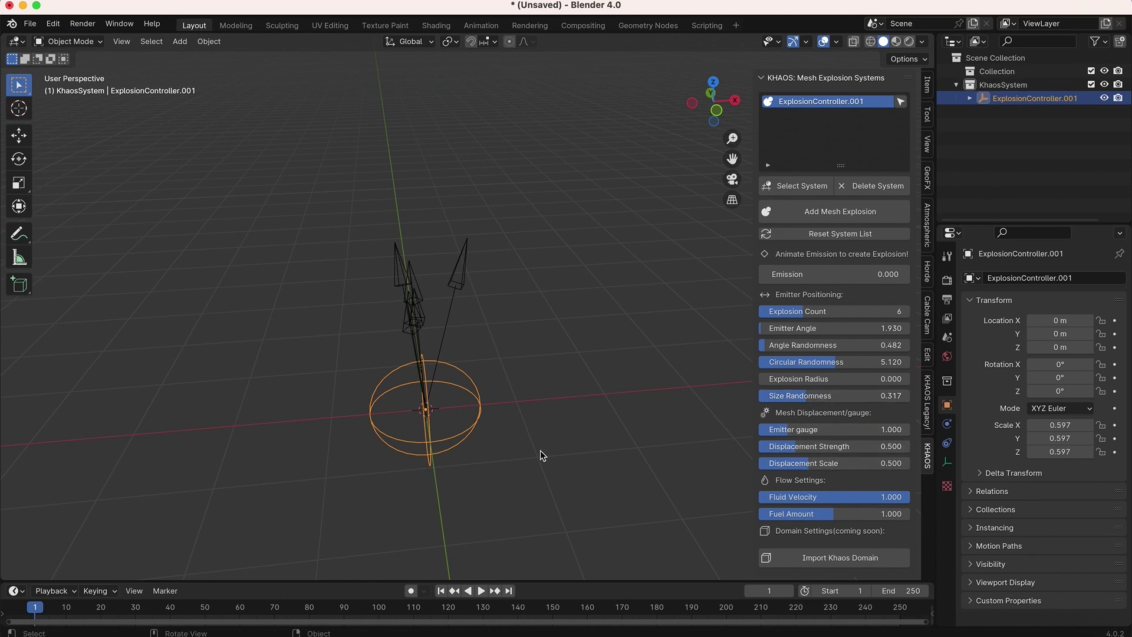
Raise the controller's Emission to about 1.022 to grow the explosion mesh along the spikes.
scroll(540, 450, "right", 10)
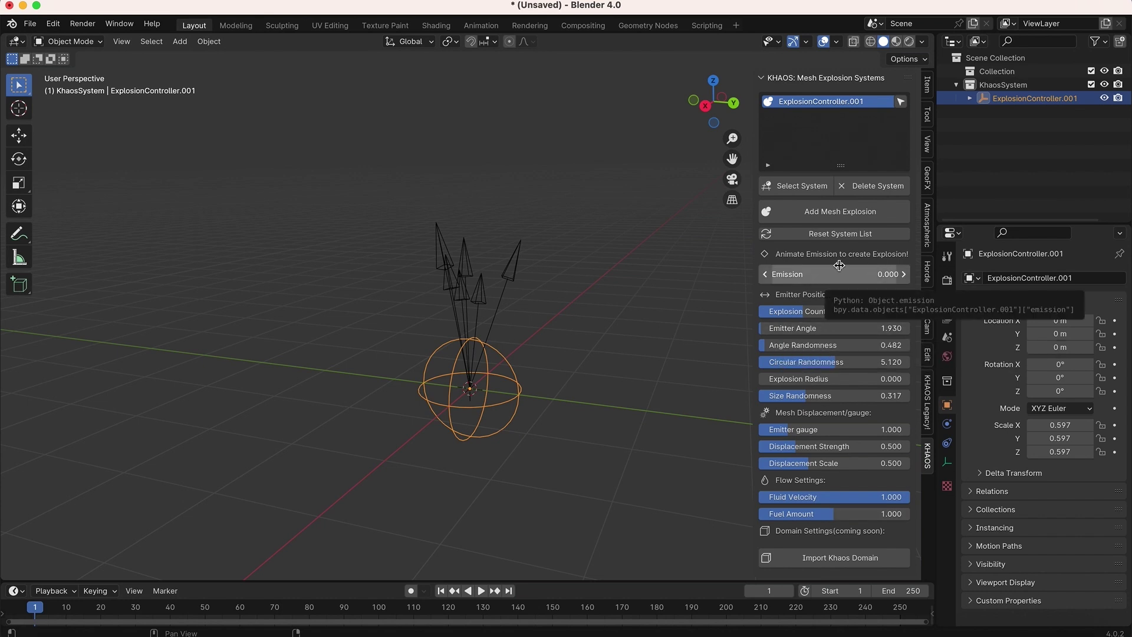
scroll(505, 370, "left", 10)
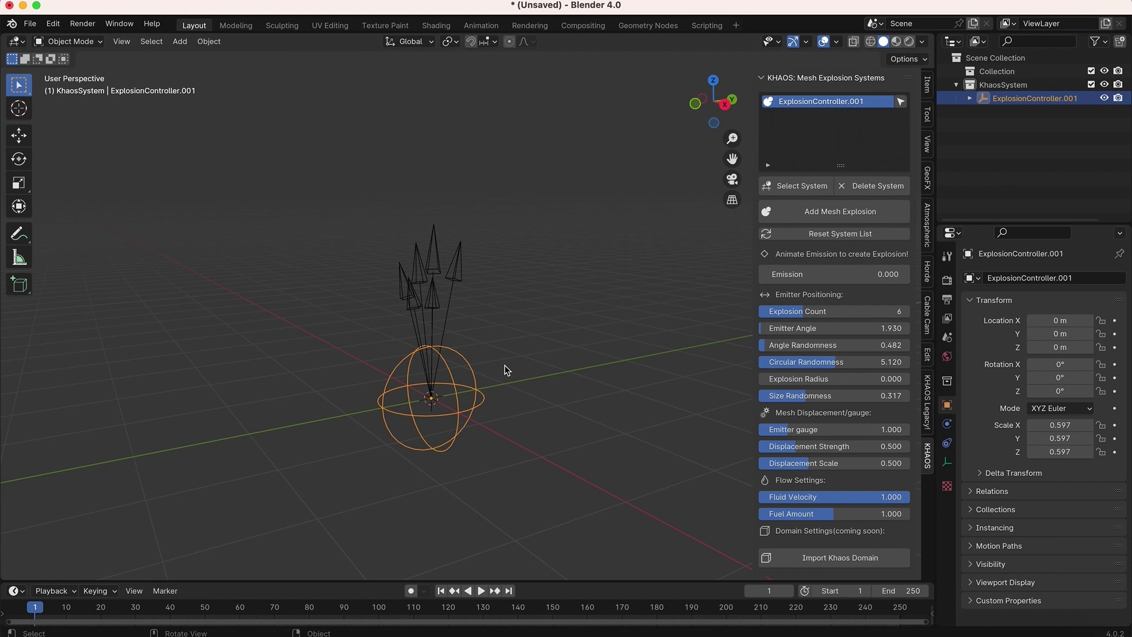
scroll(534, 346, "right", 10)
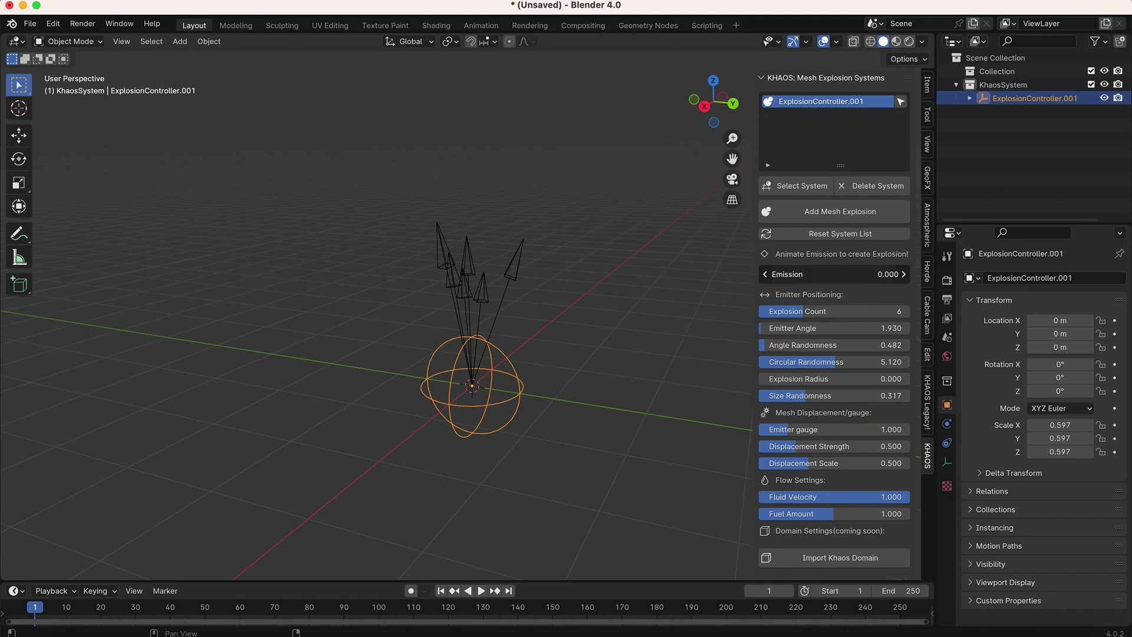
left_click_drag(831, 274, 854, 274)
middle_click_drag(575, 348, 575, 348)
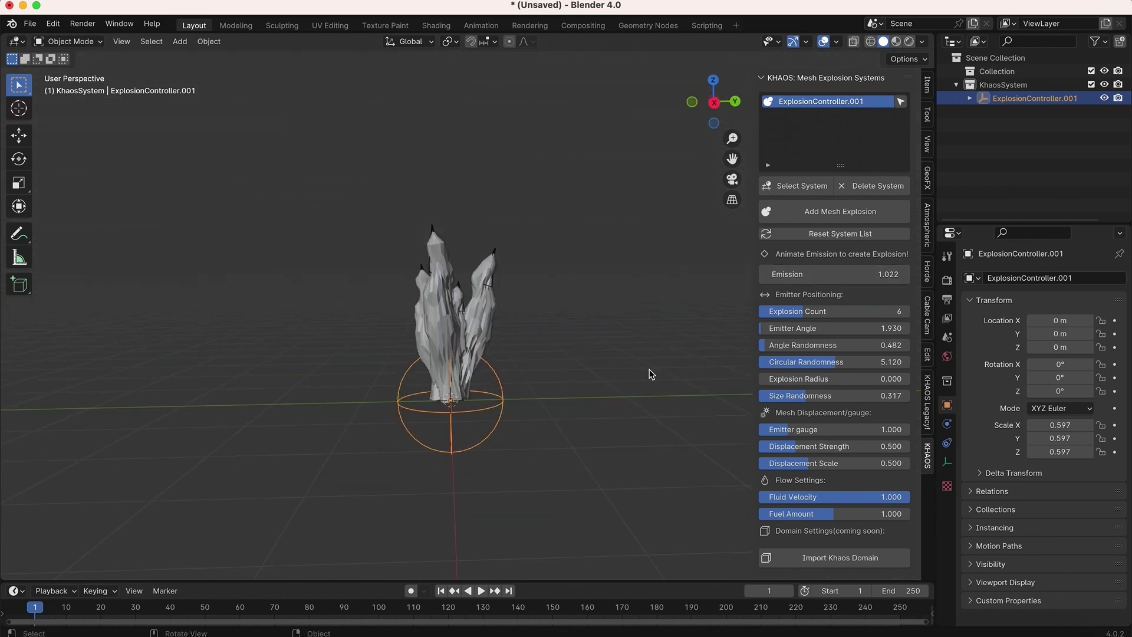
Set Explosion Count to 9, Size Randomness to about 0.489 and Emitter gauge to about 0.073.
left_click_drag(833, 432, 813, 434)
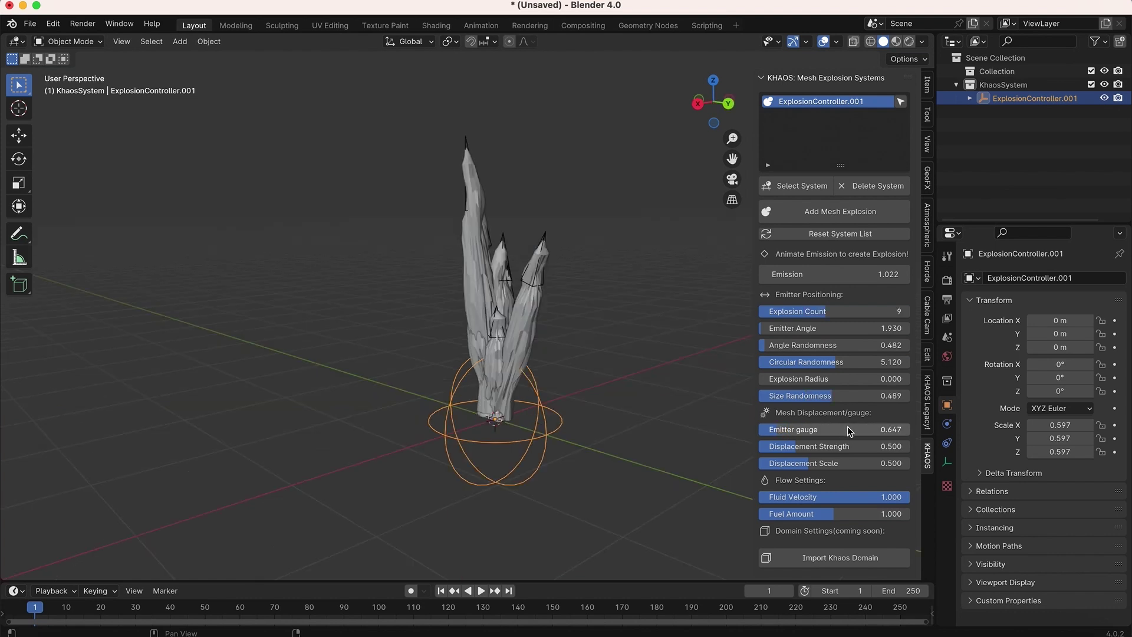
left_click_drag(857, 432, 770, 433)
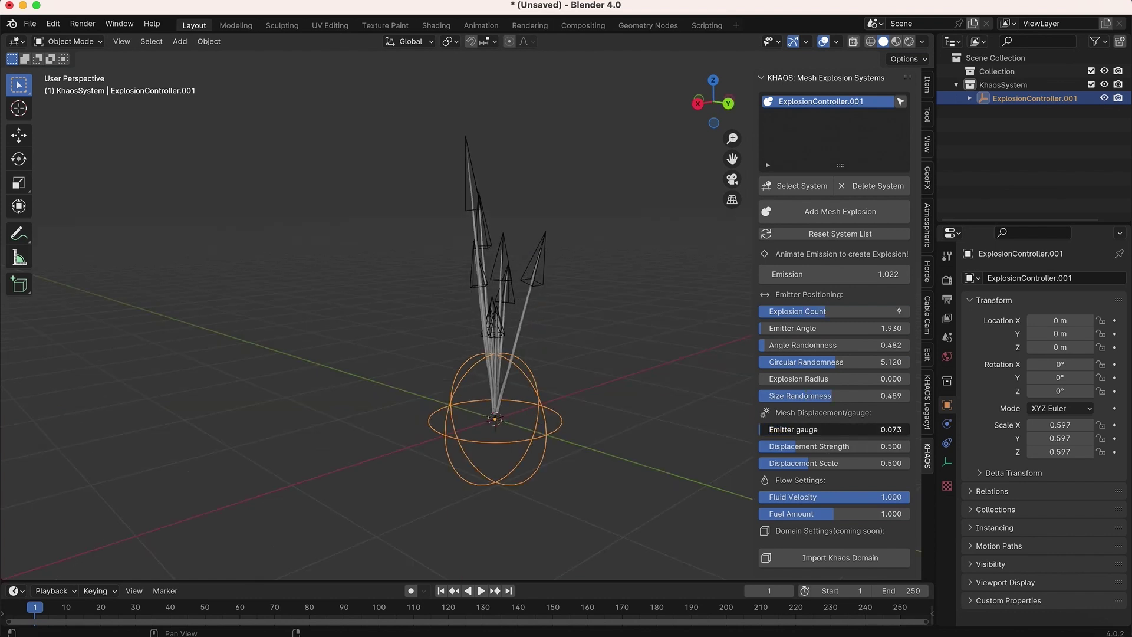
Spread the thin emitters apart by setting the Emitter Angle to about 15.617.
scroll(606, 384, "right", 10)
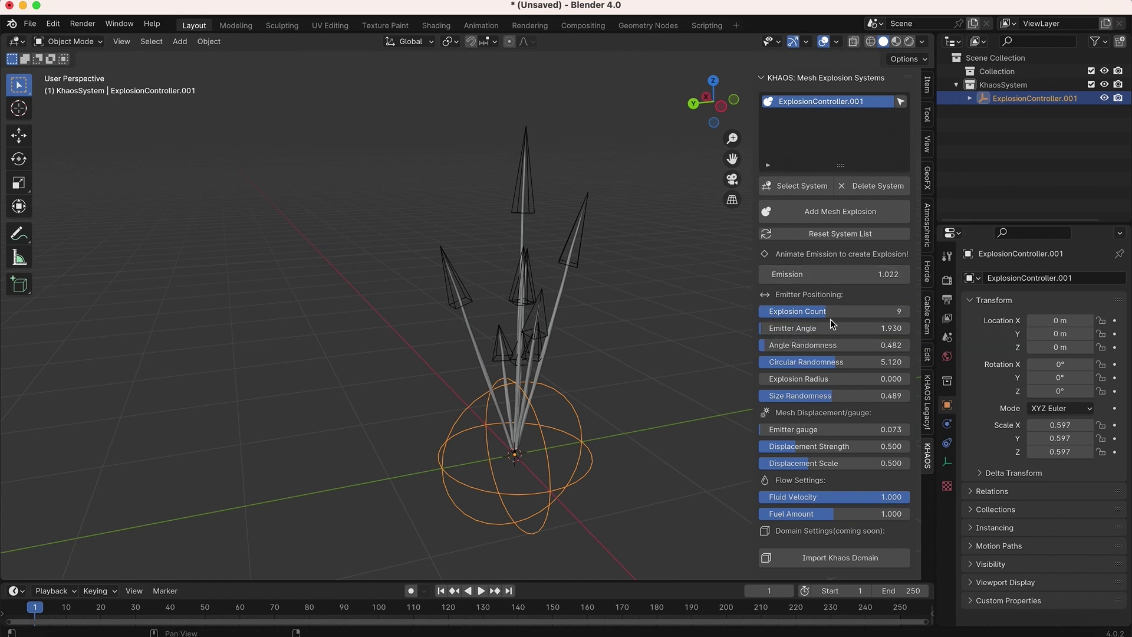
left_click_drag(830, 326, 851, 327)
scroll(548, 371, "left", 10)
scroll(548, 372, "up", 5, "ctrl")
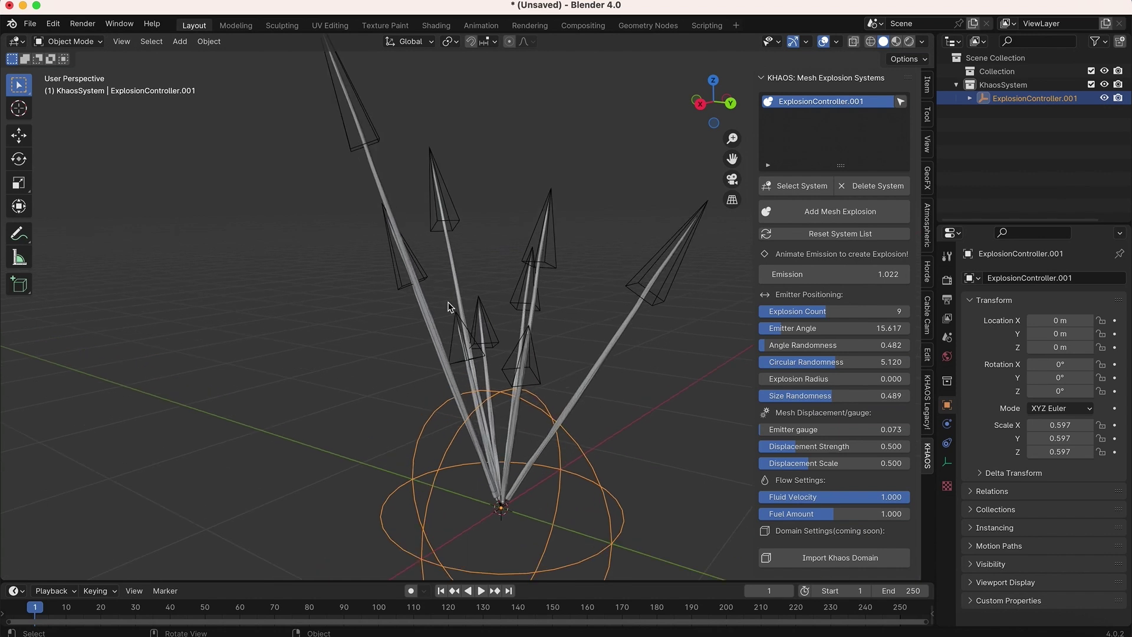
scroll(640, 416, "down", 3, "ctrl")
Raise the mesh Displacement Strength to its maximum of 2.000 and inspect the distorted emitters.
scroll(641, 416, "right", 5)
scroll(476, 409, "right", 5)
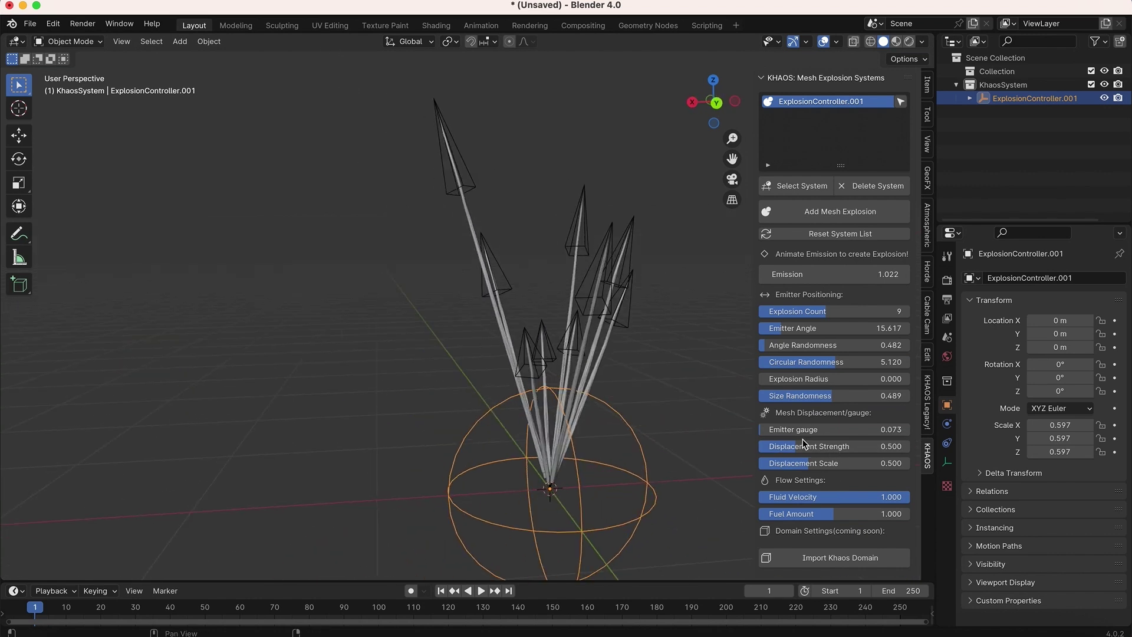
left_click_drag(796, 448, 911, 448)
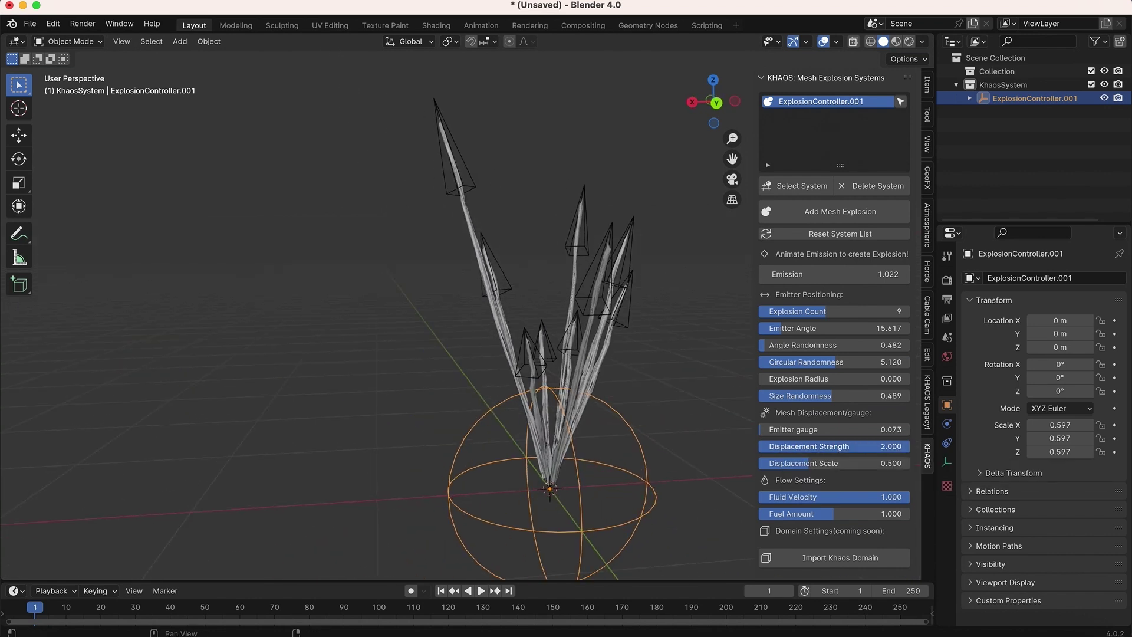
middle_click_drag(511, 364, 510, 132)
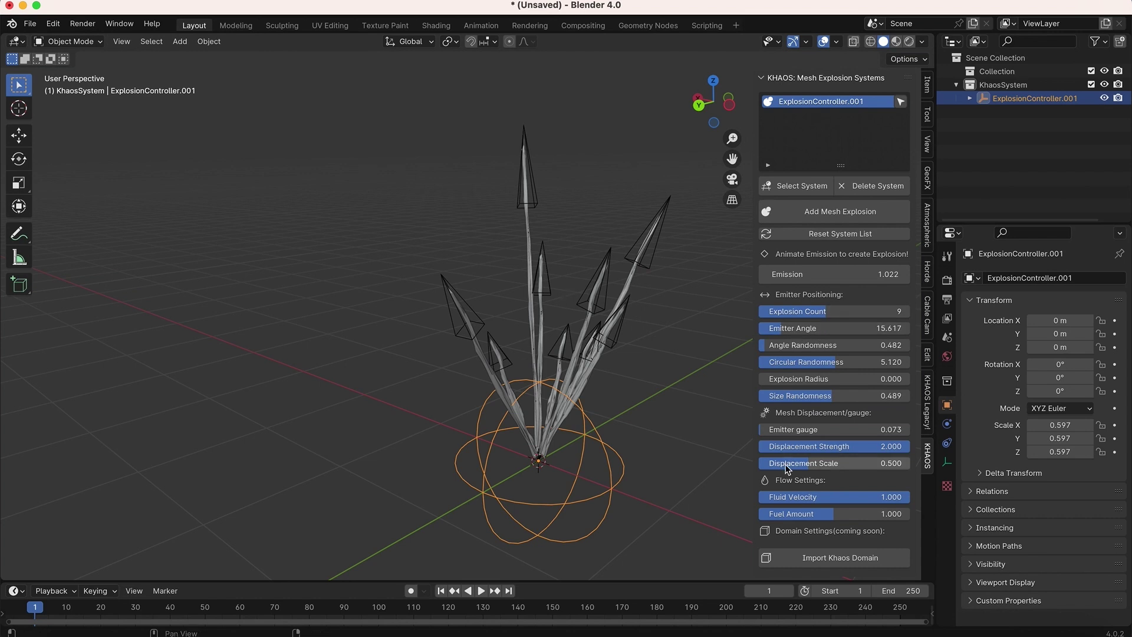
Set the Emitter gauge to about 0.249 and the Displacement Strength to about 0.932, undoing the last trial change.
left_click_drag(794, 436, 736, 426)
middle_click_drag(735, 427, 613, 374)
left_click_drag(812, 442, 748, 445)
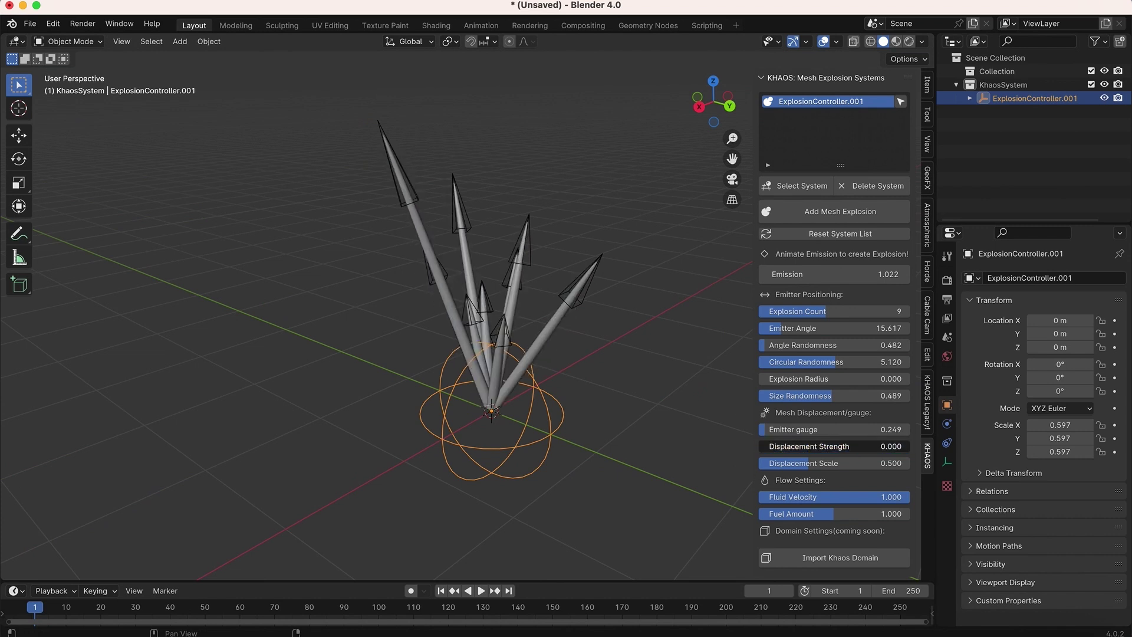
left_click_drag(748, 445, 823, 467)
key("ctrl+z")
middle_click_drag(568, 285, 529, 279)
scroll(529, 279, "down", 1)
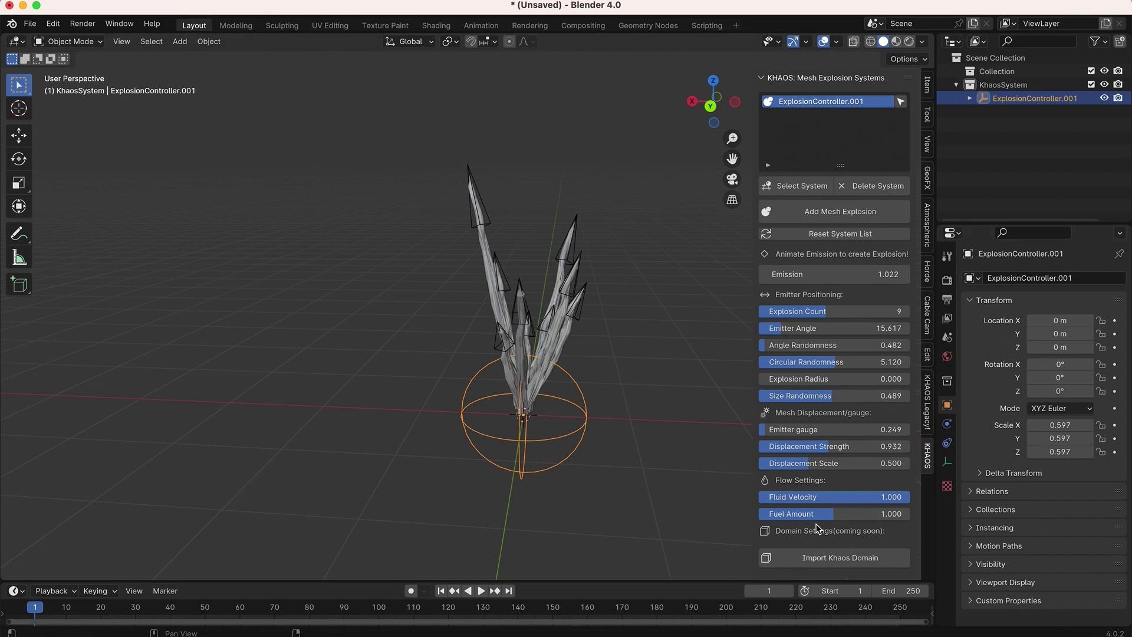
Set the explosion's Emission to 1.200 and its Fluid Velocity to 0.05.
mouse_move(868, 276)
left_mouse_down()
mouse_move(801, 276)
mouse_move(872, 276)
left_mouse_up()
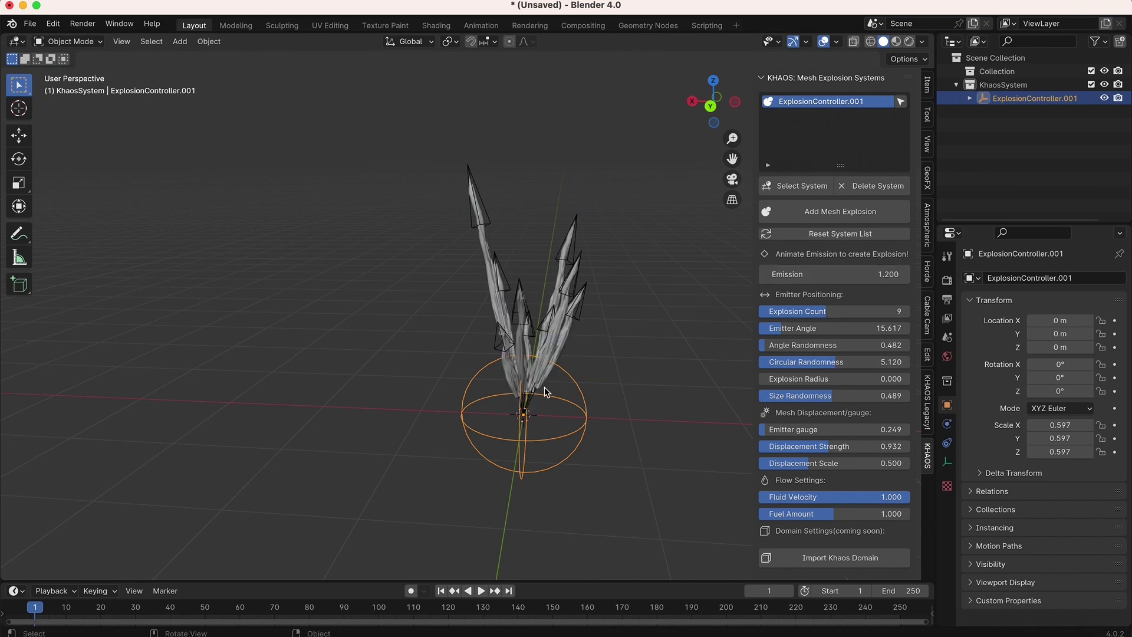
left_click(820, 497)
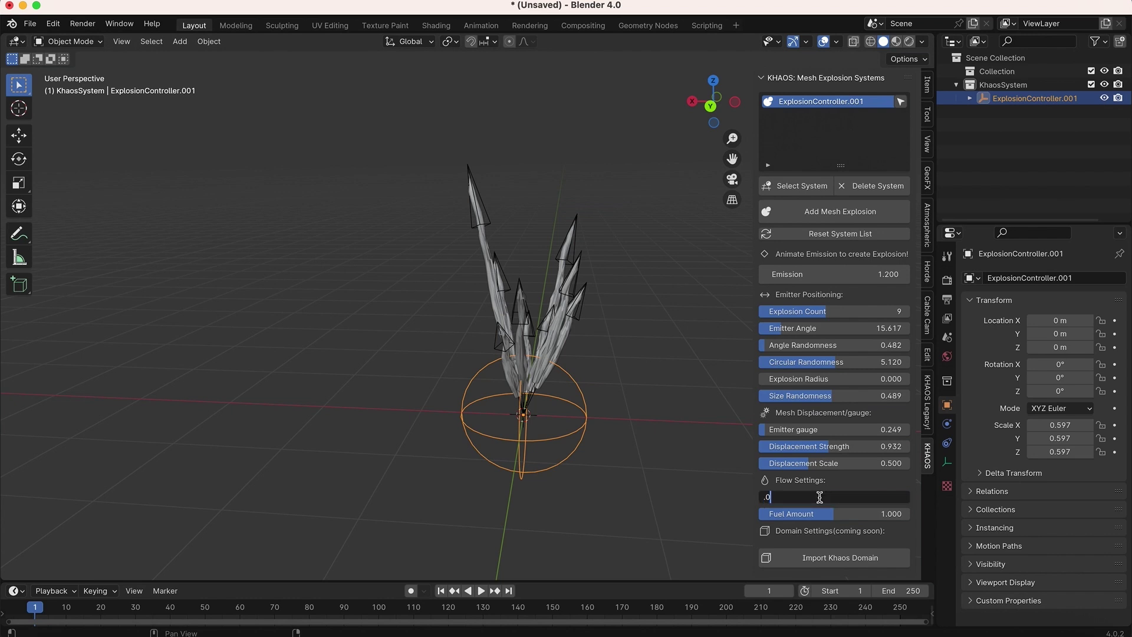
key("Return")
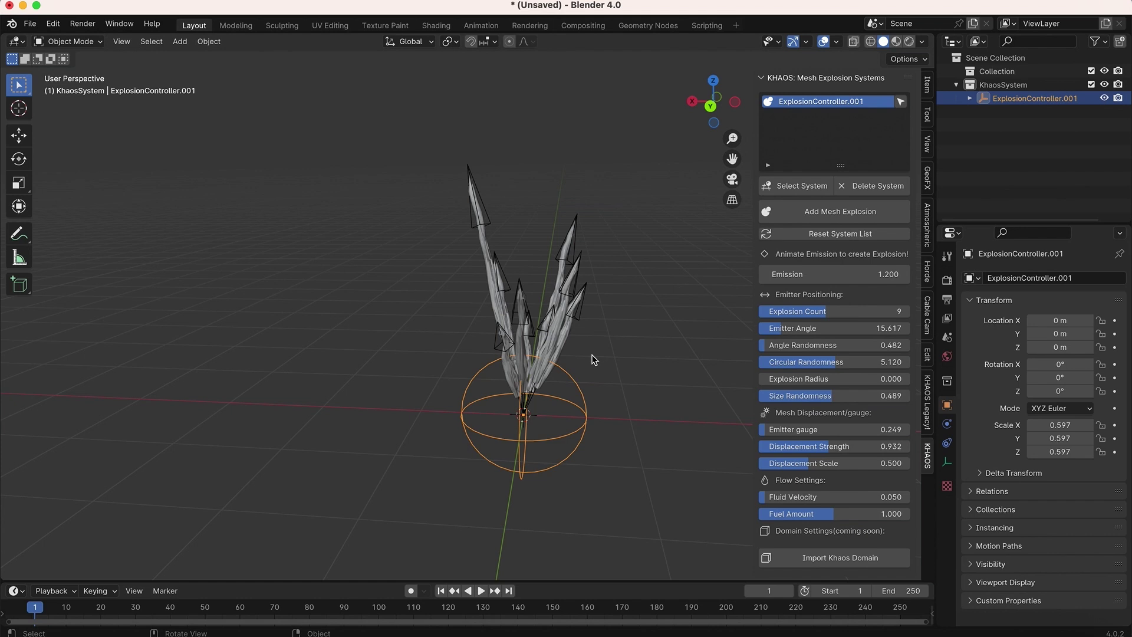
Move the timeline's current frame to 10.
scroll(556, 409, "left", 5)
scroll(556, 410, "right", 10)
middle_click_drag(557, 413, 562, 417)
middle_click_drag(532, 483, 793, 504)
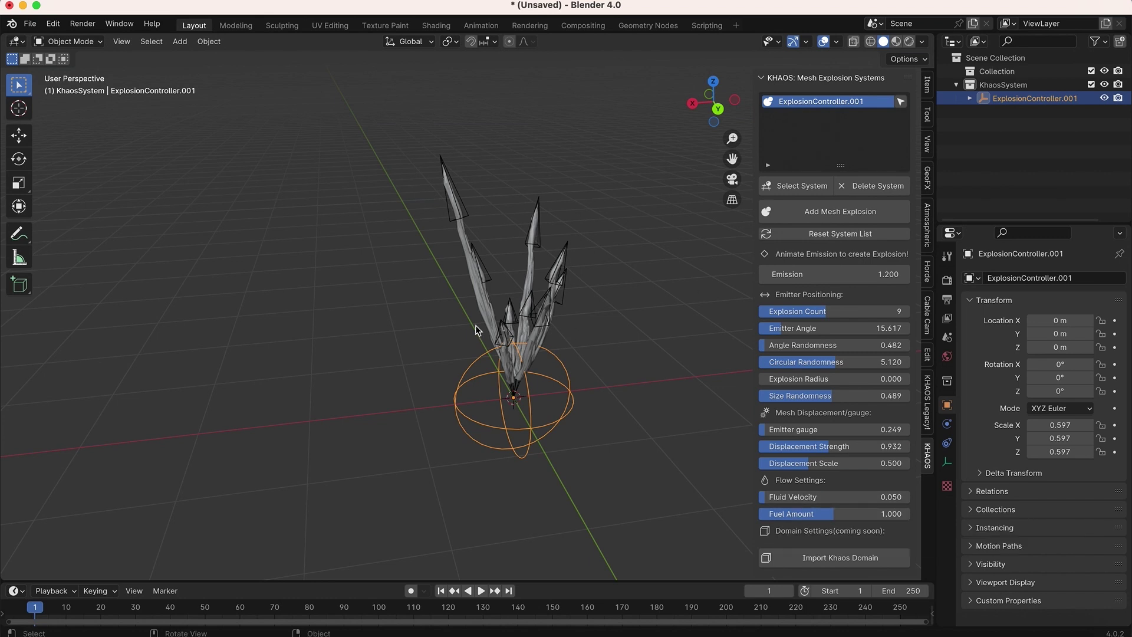
scroll(579, 268, "down", 5)
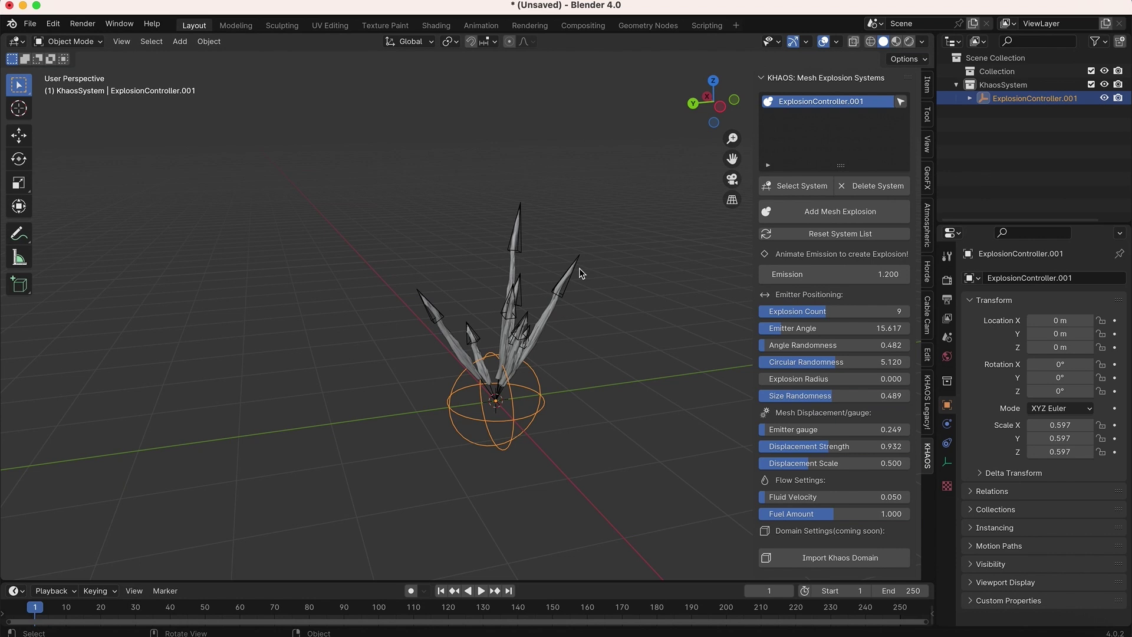
scroll(579, 268, "right", 8)
scroll(579, 269, "left", 2)
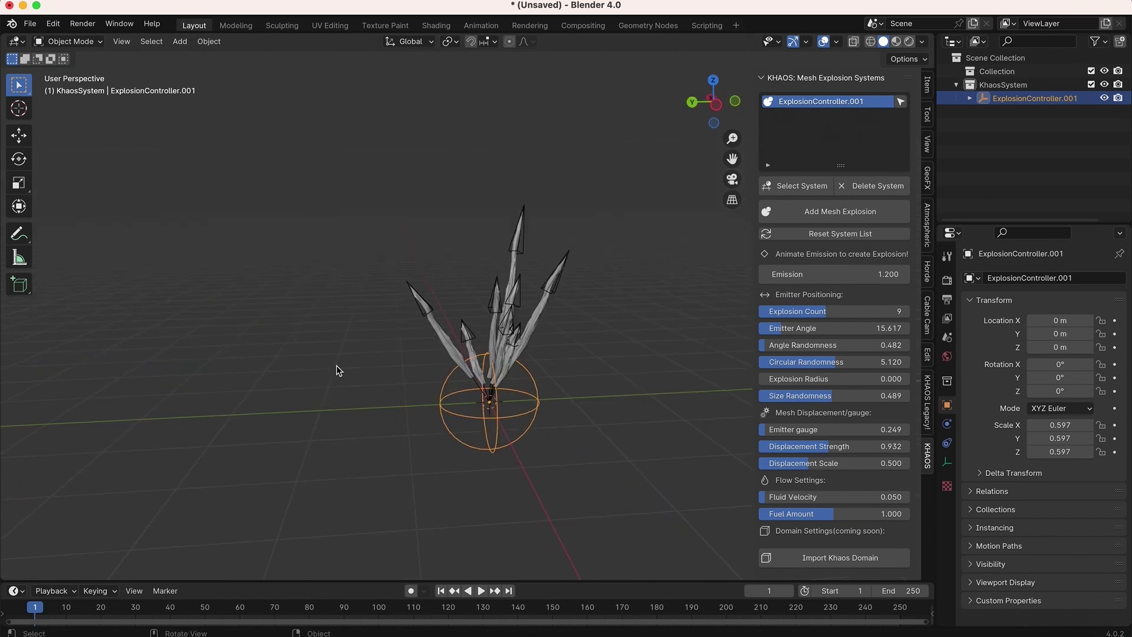
key("Up")
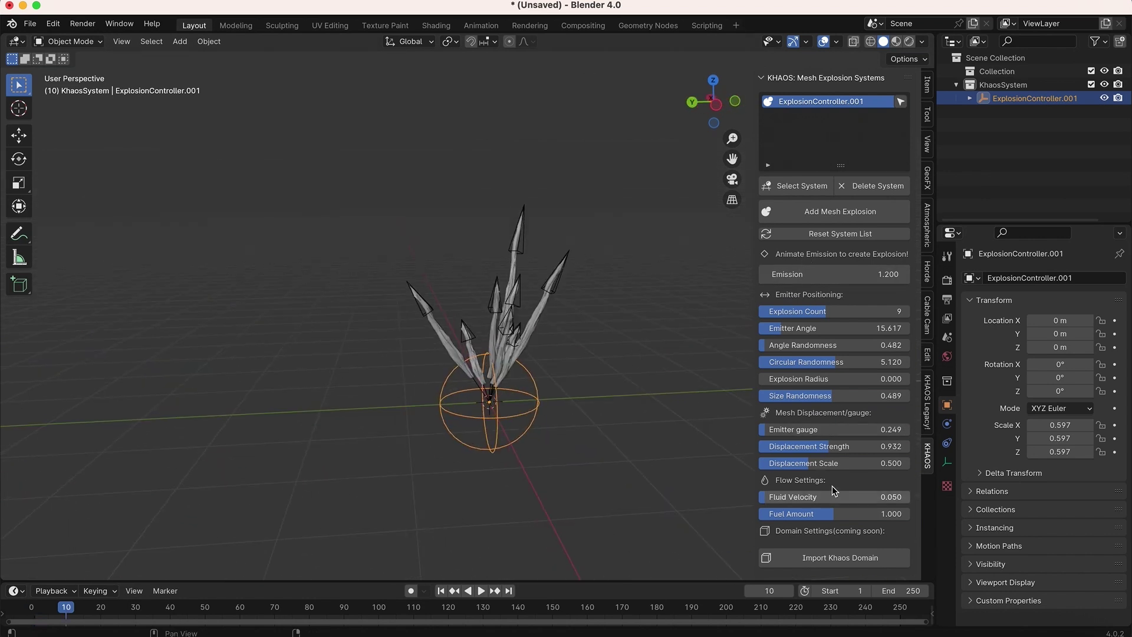
scroll(656, 370, "left", 5)
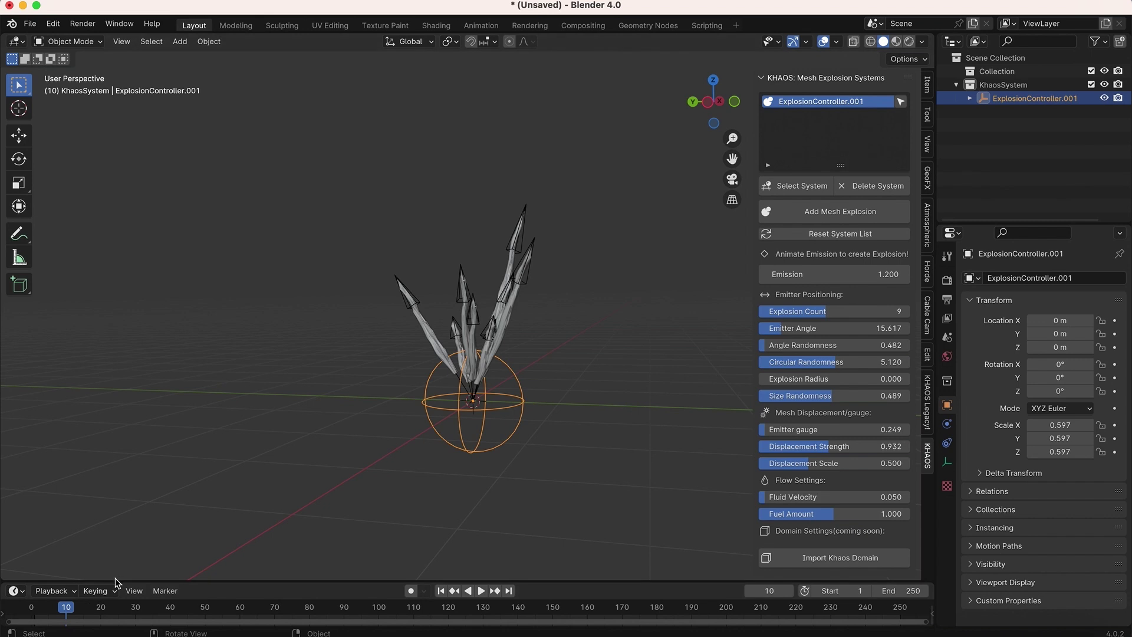
Enlarge the timeline area slightly, then set the explosion's Emission to 0.000 and keyframe it at frame 10.
left_click_drag(111, 577, 126, 567)
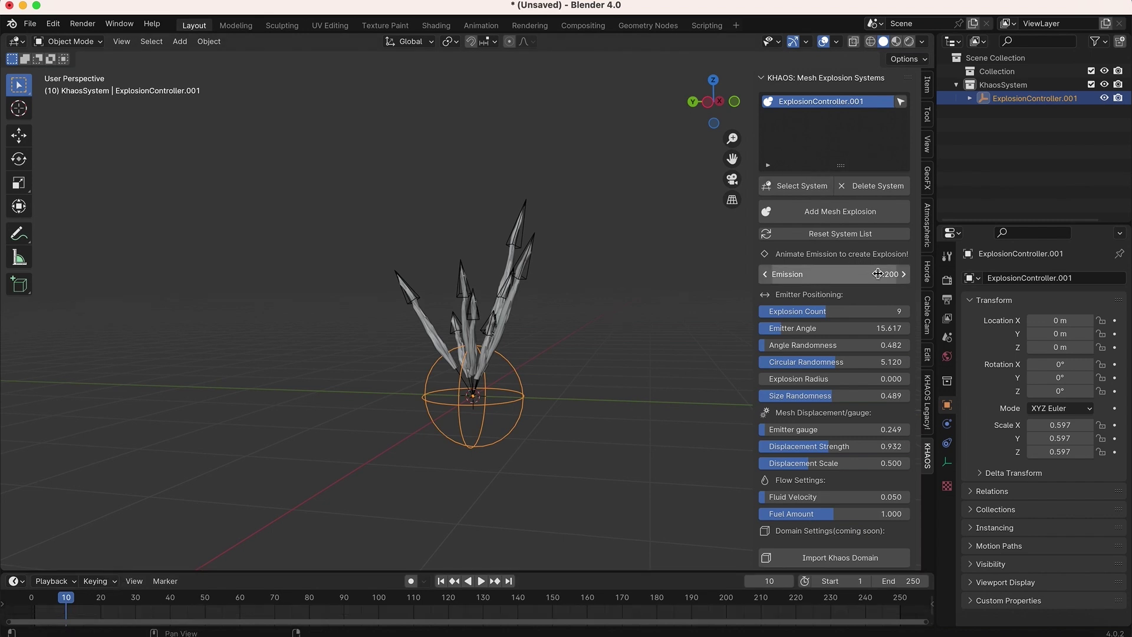
left_click_drag(878, 273, 878, 274)
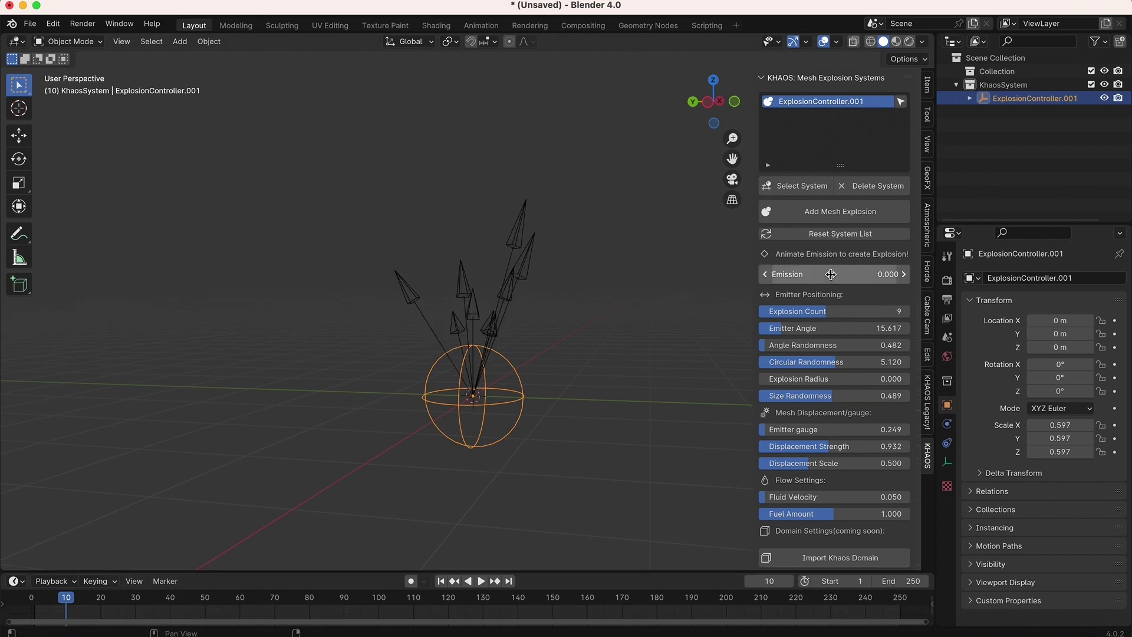
key("i")
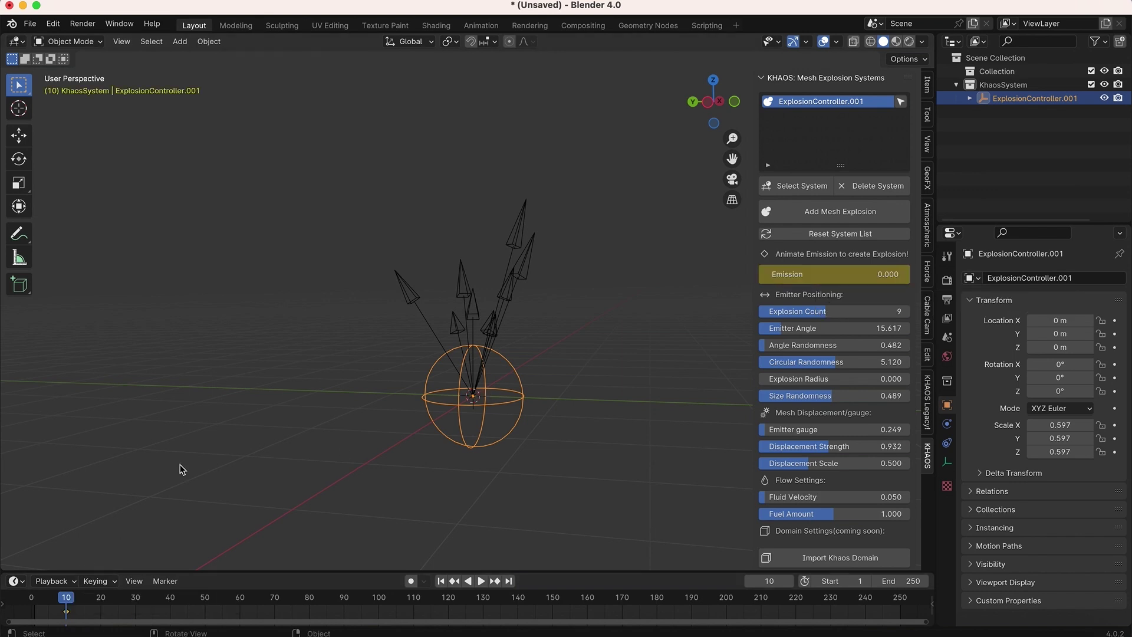
Advance to frame 16 and keyframe the Emission there at 2.000.
key("Right")
key("Right")
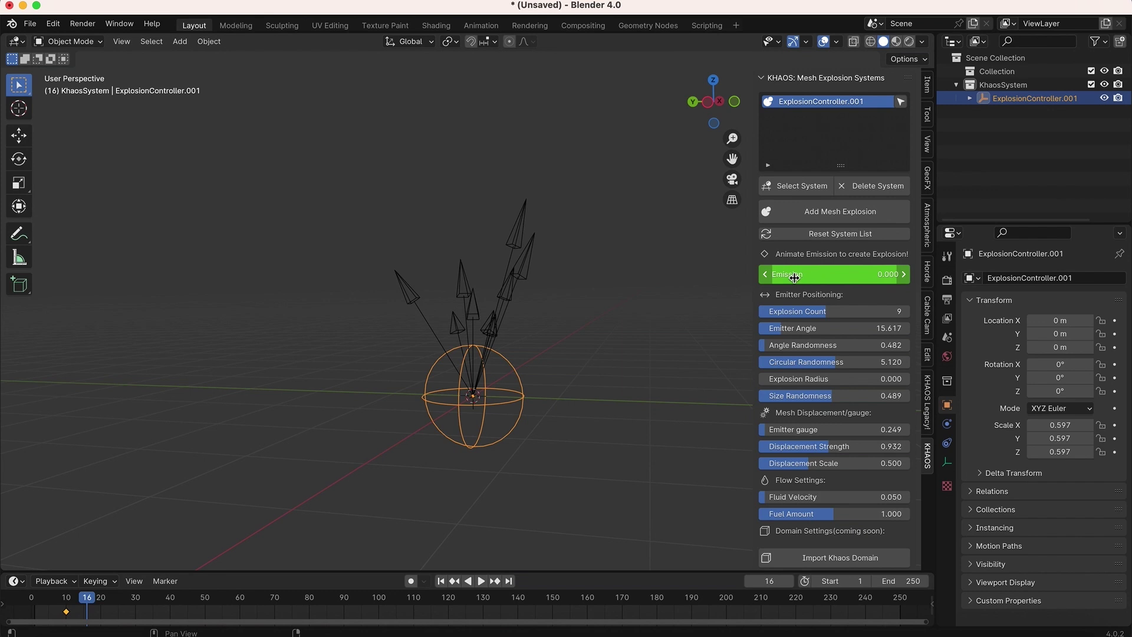
left_click_drag(794, 278, 915, 278)
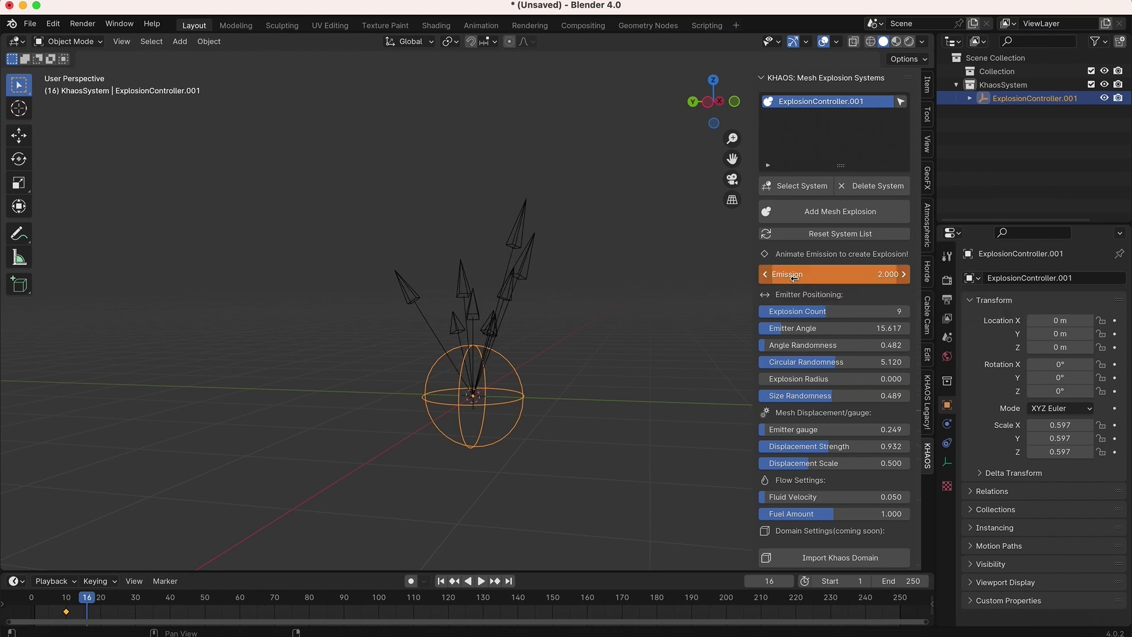
key("i")
Play back and scrub the first frames from different angles to check the animated emission.
left_click(440, 581)
key("space")
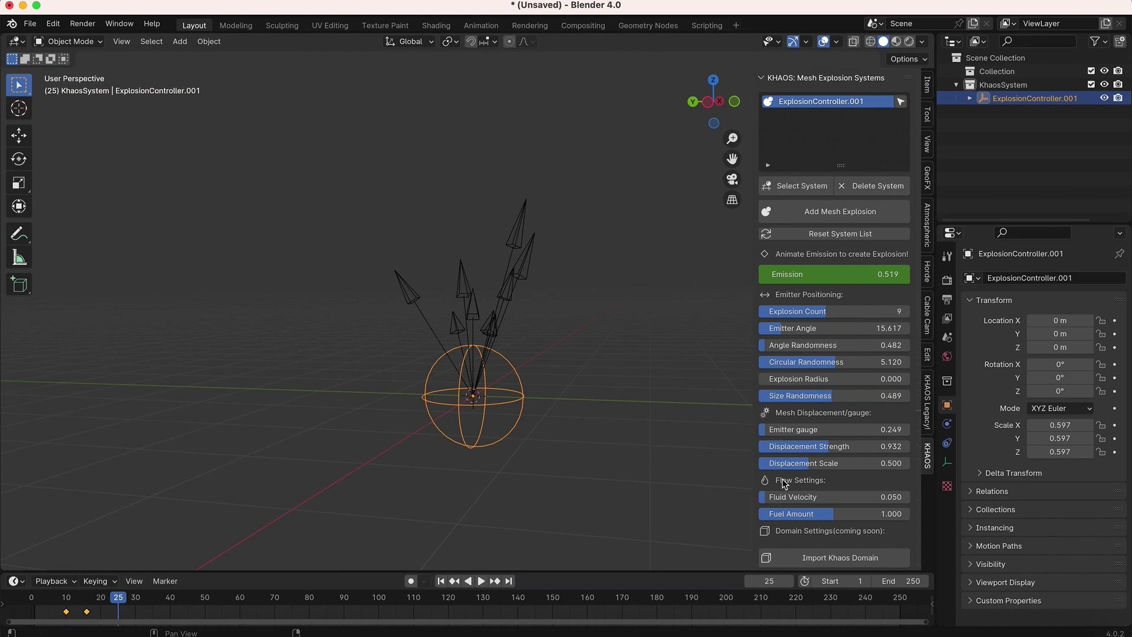
left_click_drag(83, 607, 44, 607)
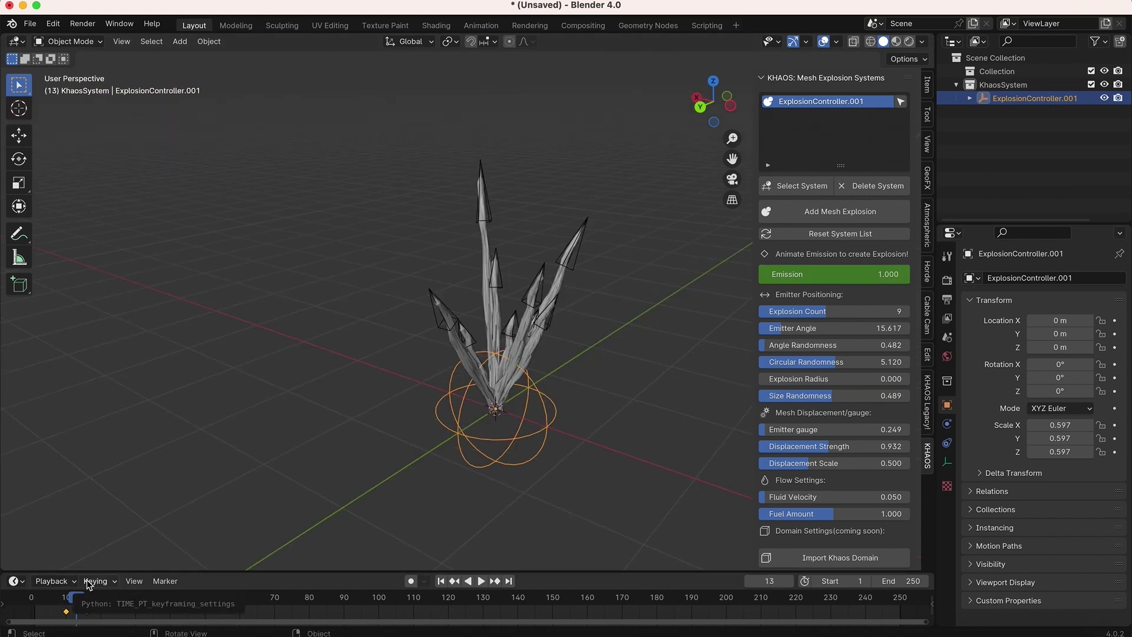
mouse_move(56, 602)
left_mouse_down()
mouse_move(91, 602)
mouse_move(35, 602)
left_mouse_up()
left_click(481, 582)
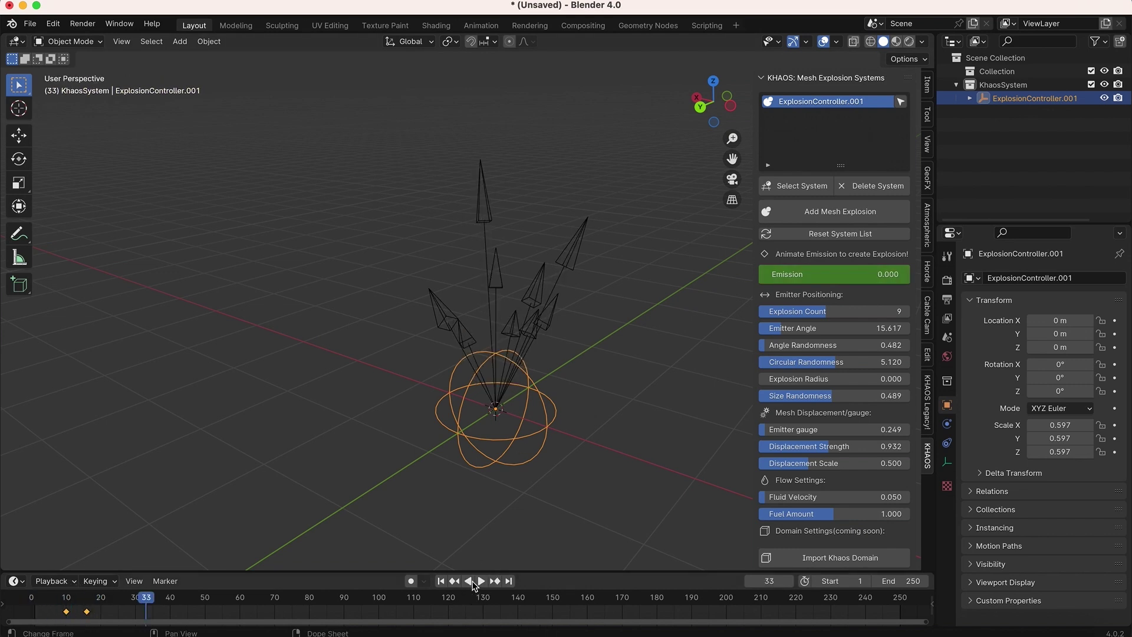
left_click(441, 582)
key("space")
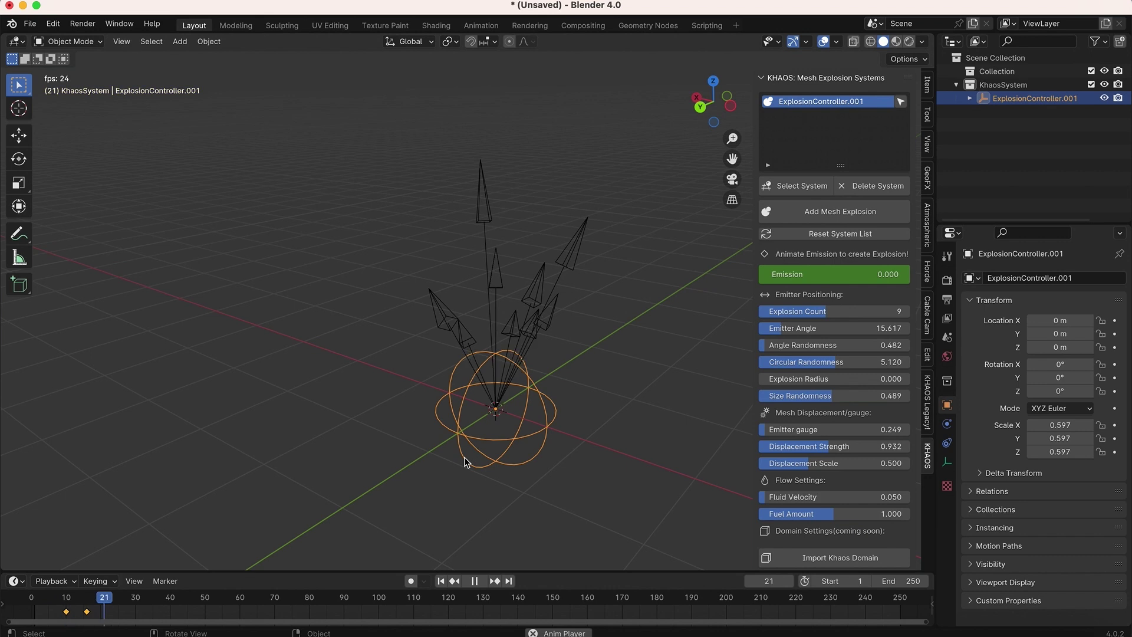
key("space")
middle_click_drag(531, 419, 515, 415)
left_click(442, 581)
key("space")
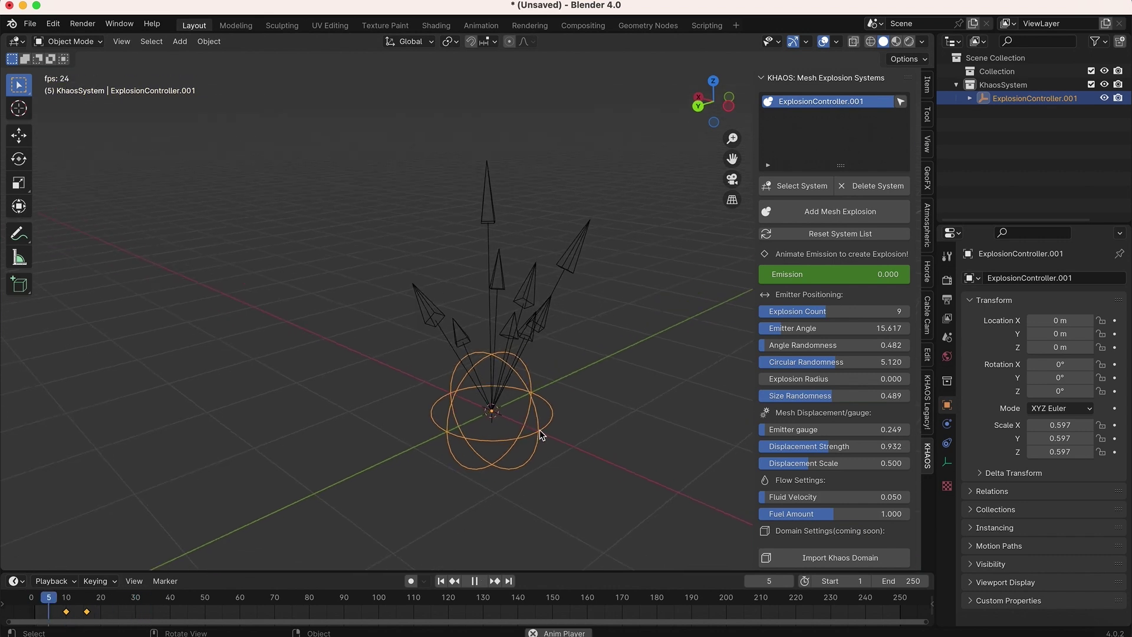
key("space")
At frame 13, set the Emitter gauge to about 0.183, Emitter Angle to about 4.579 and Angle Randomness to about 0.305.
left_click_drag(89, 602, 76, 602)
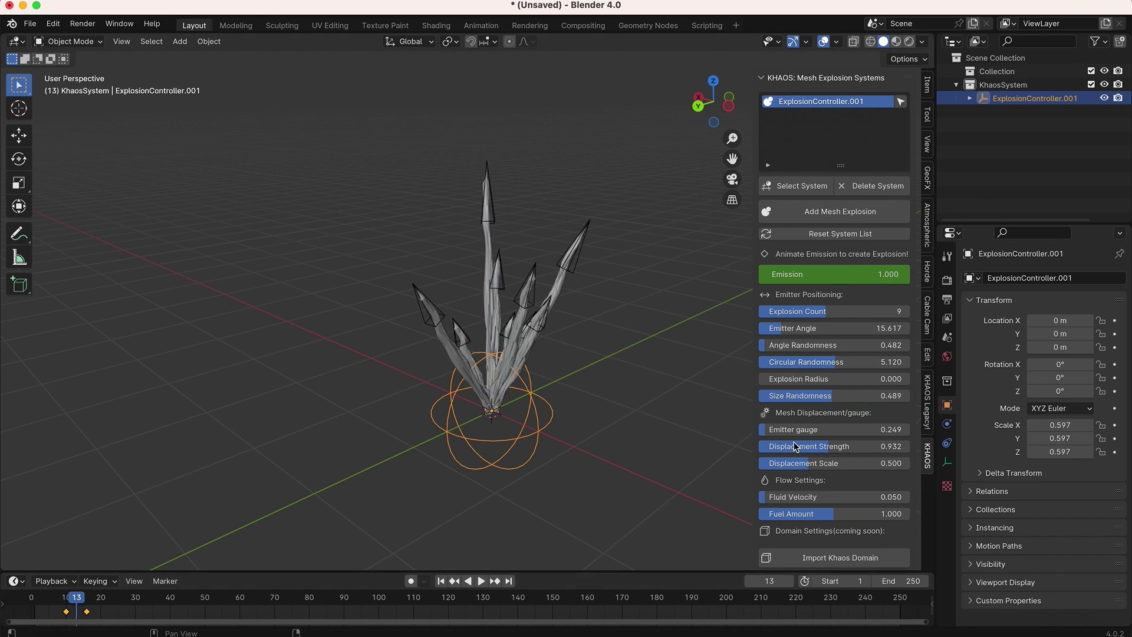
left_click_drag(834, 429, 816, 429)
middle_click_drag(642, 371, 596, 358)
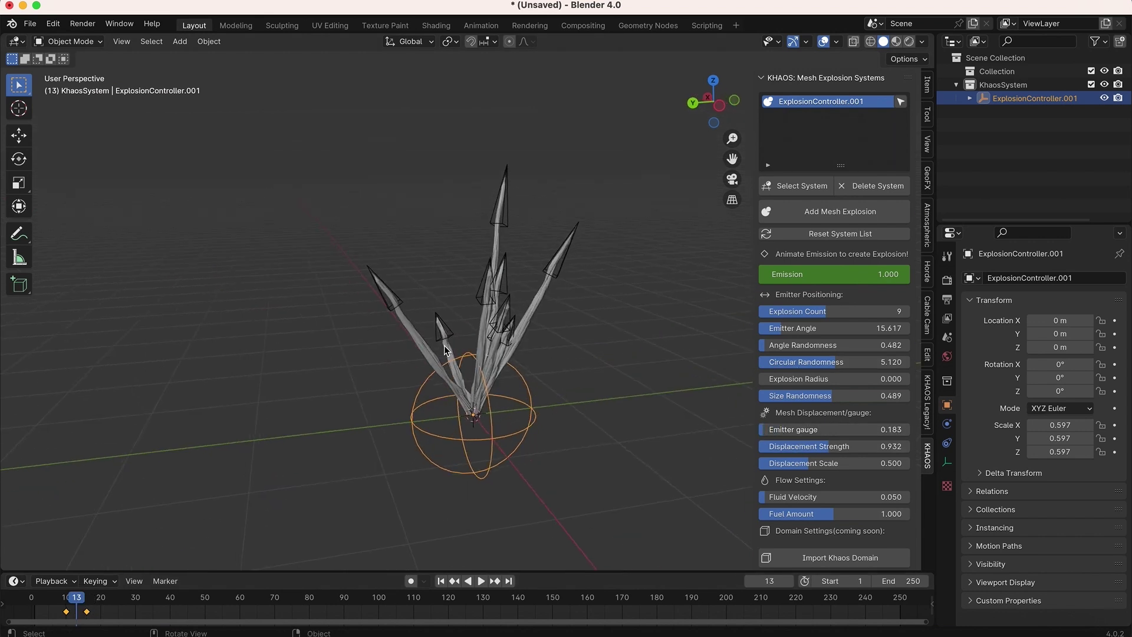
left_click_drag(834, 327, 737, 342)
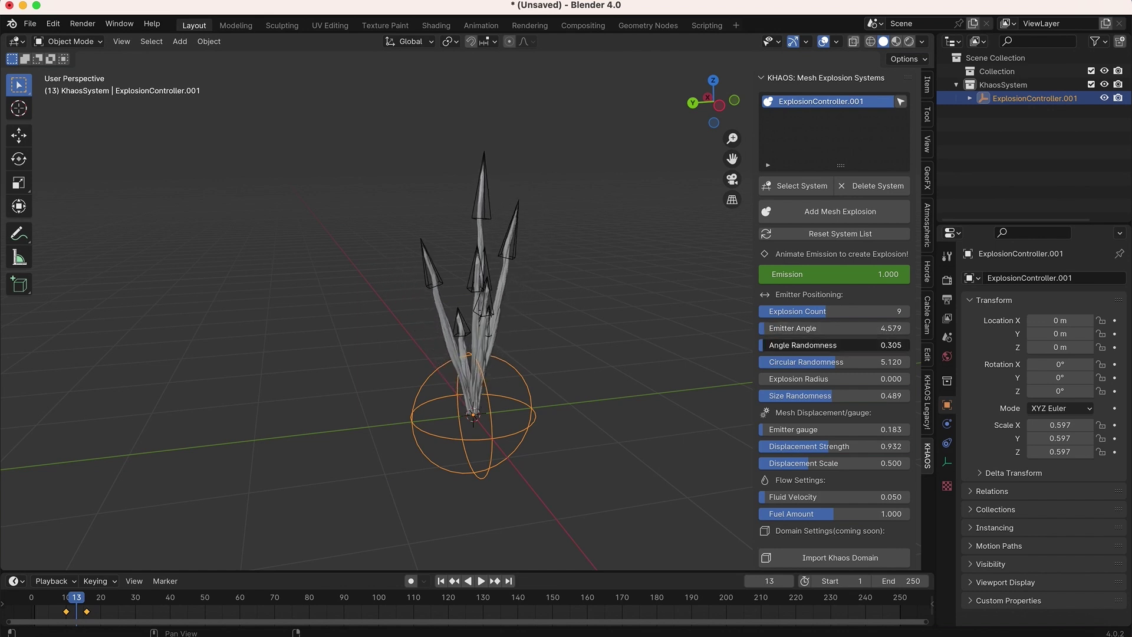
mouse_move(402, 335)
middle_mouse_down()
mouse_move(420, 346)
mouse_move(402, 329)
middle_mouse_up()
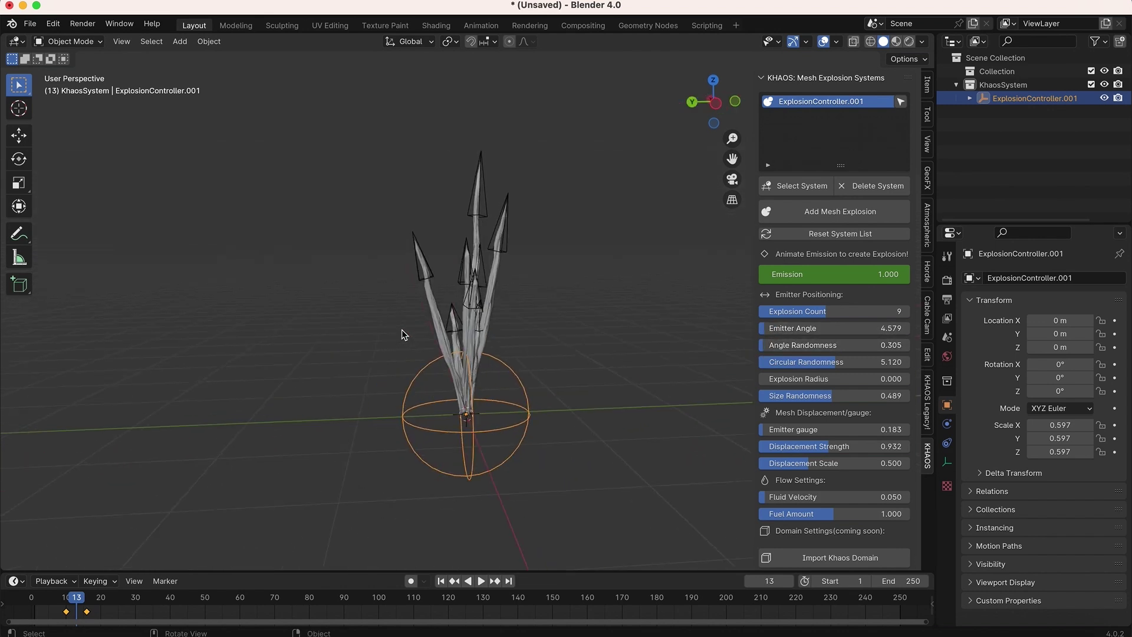
middle_click_drag(469, 143, 440, 160)
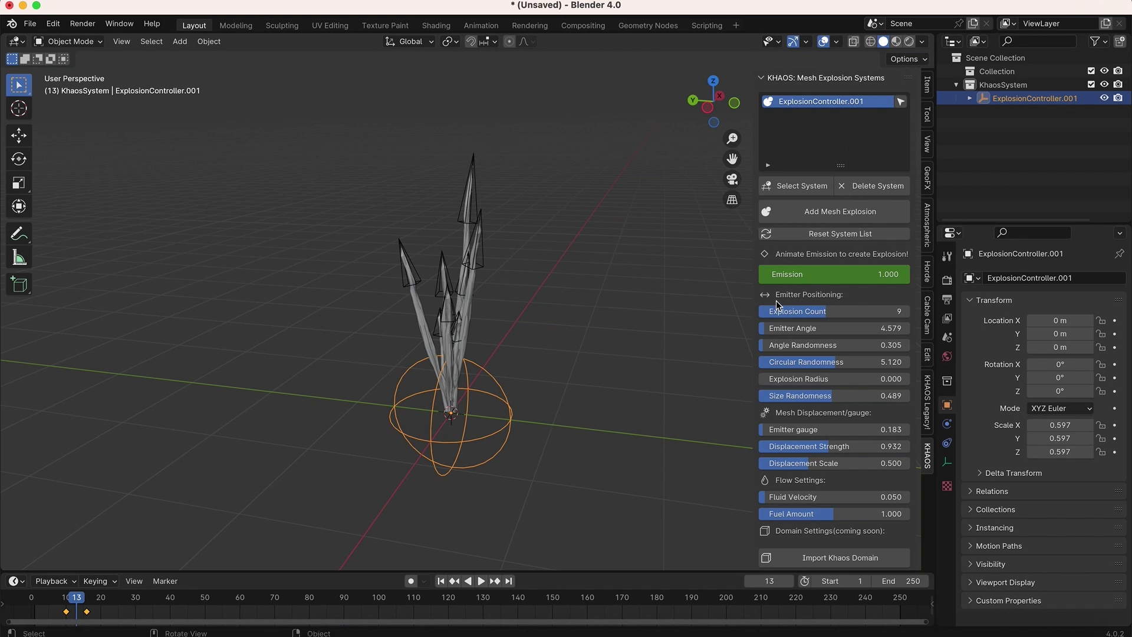
Add a second mesh explosion system and try moving its controller.
left_click(847, 216)
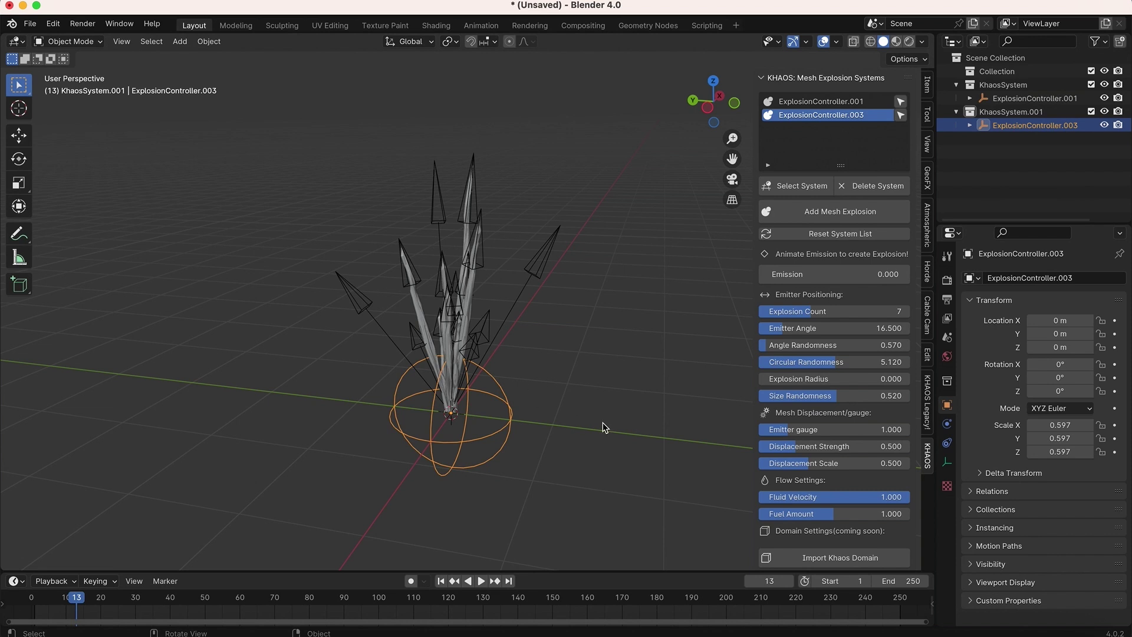
key("g")
key("Escape")
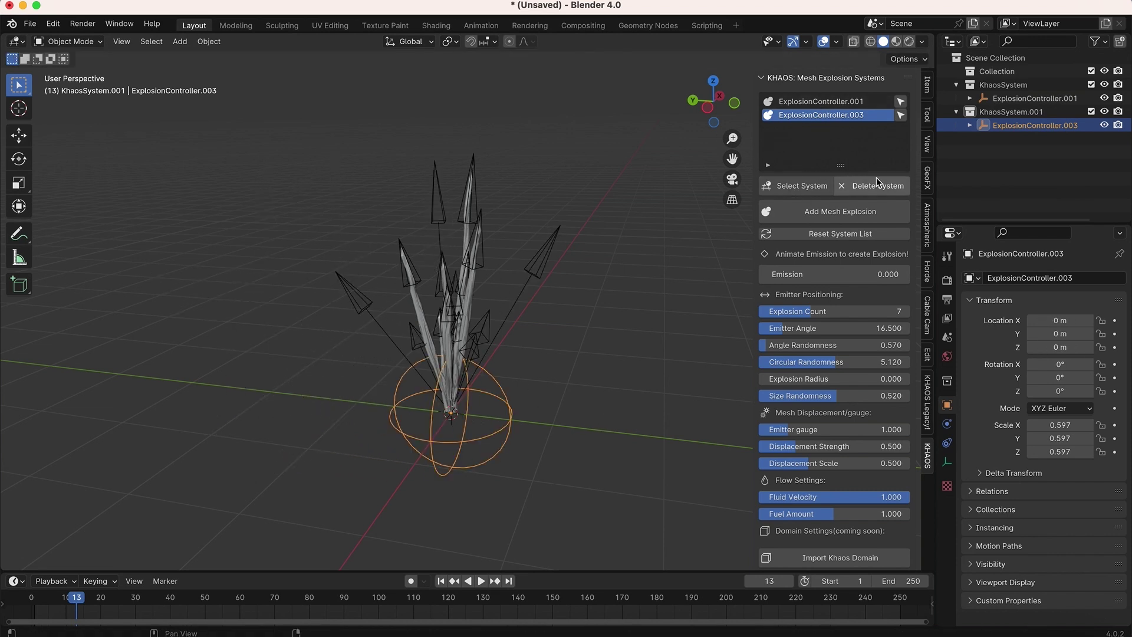
Switch to the ExplosionController.001 system in the list, select it and try moving its controller.
left_click(822, 104)
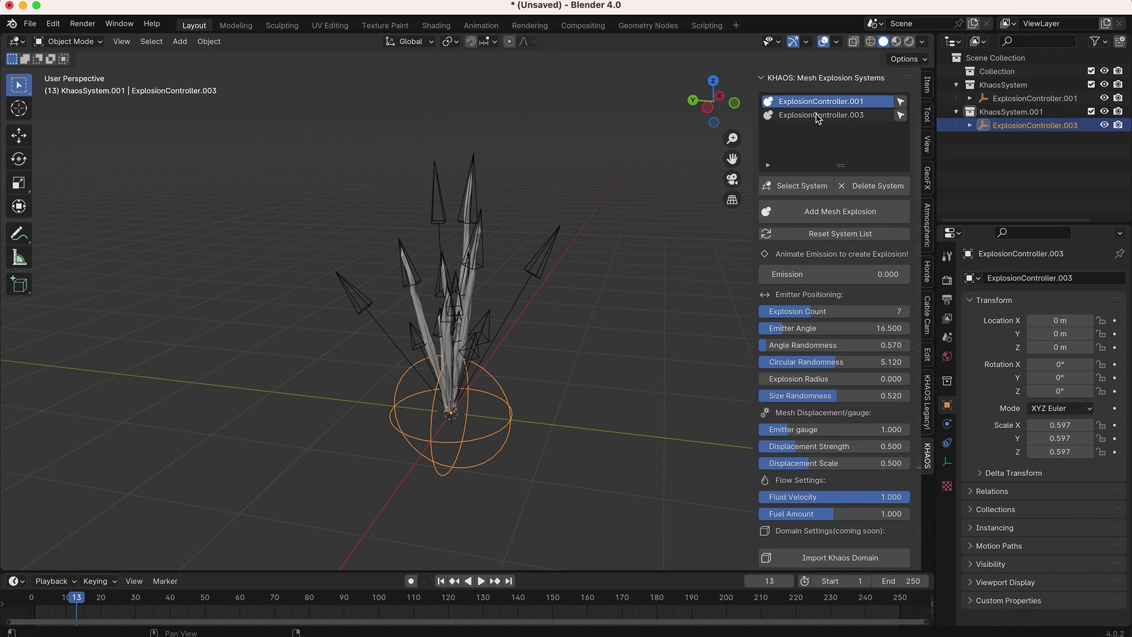
left_click(817, 116)
left_click(819, 103)
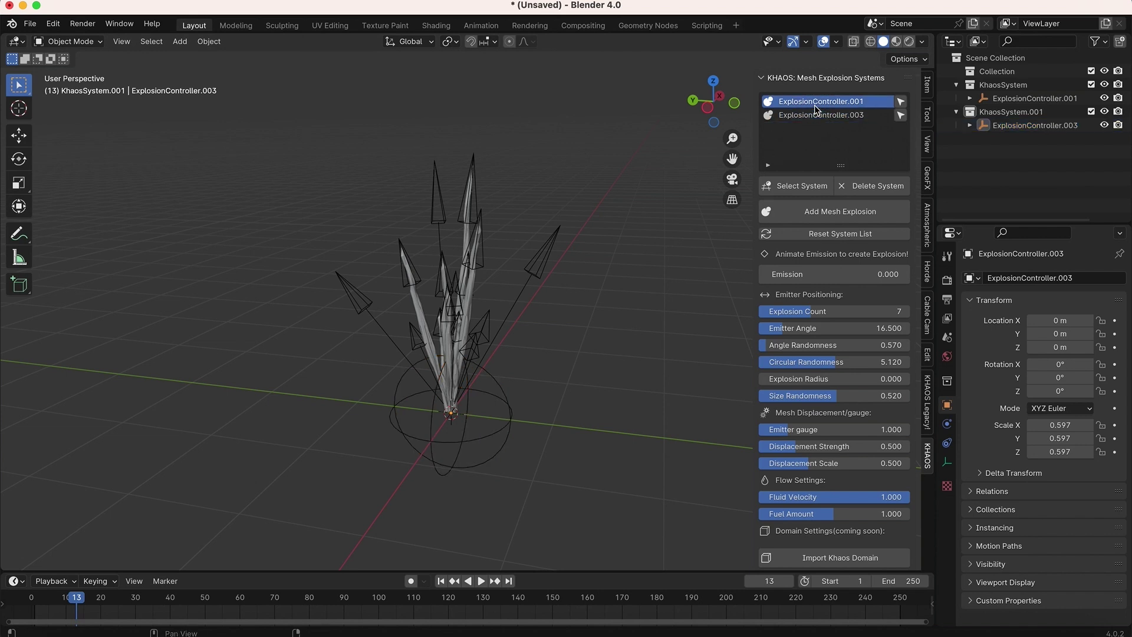
left_click(784, 189)
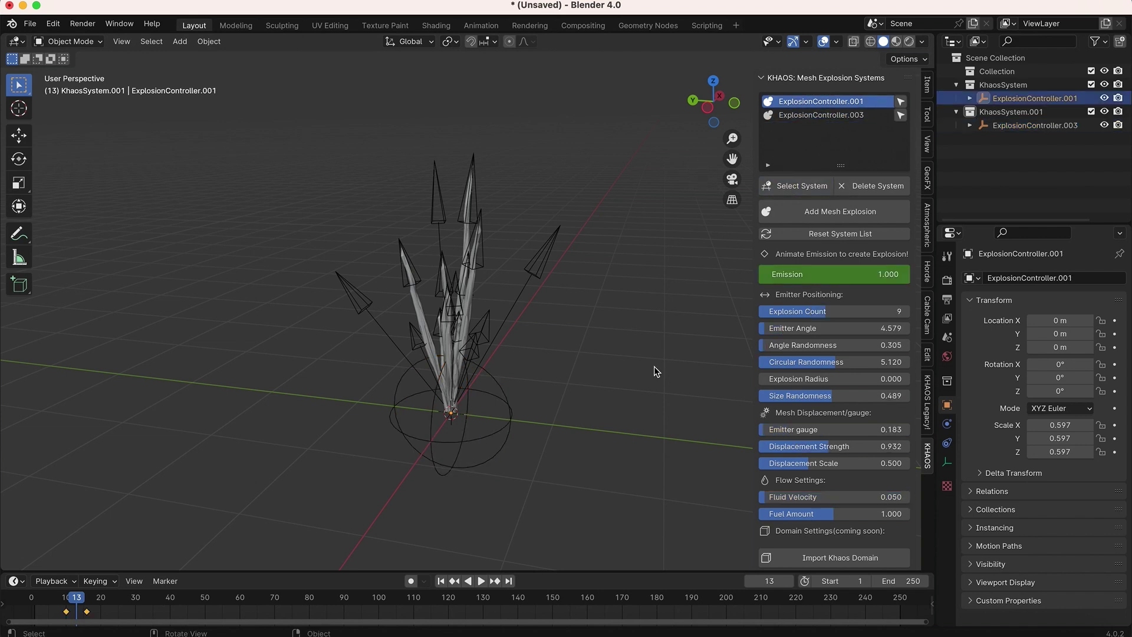
key("g")
right_click(508, 322)
Select ExplosionController.003, scale it down to about 0.424 and nudge it slightly near the origin.
left_click(900, 118)
left_click(900, 119)
key("g")
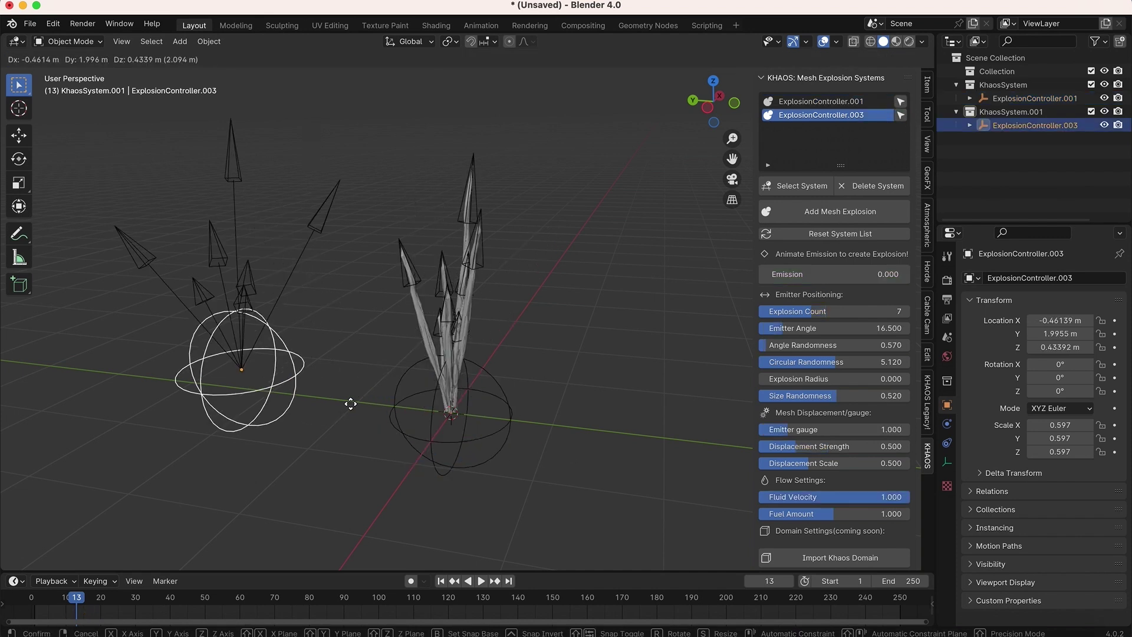
right_click(359, 405)
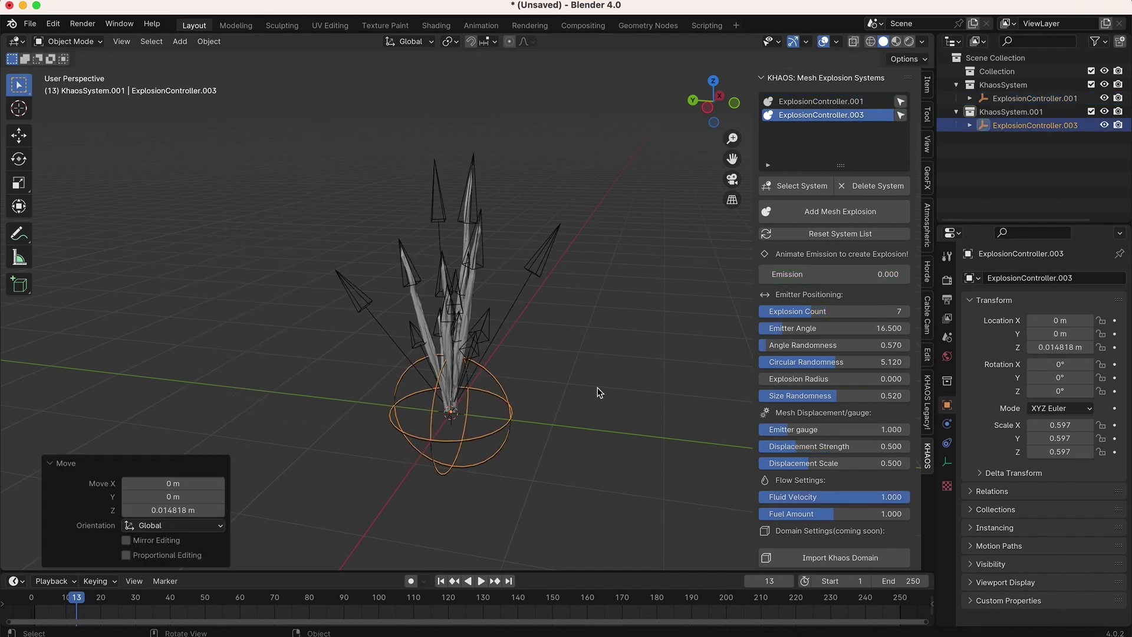
key("s")
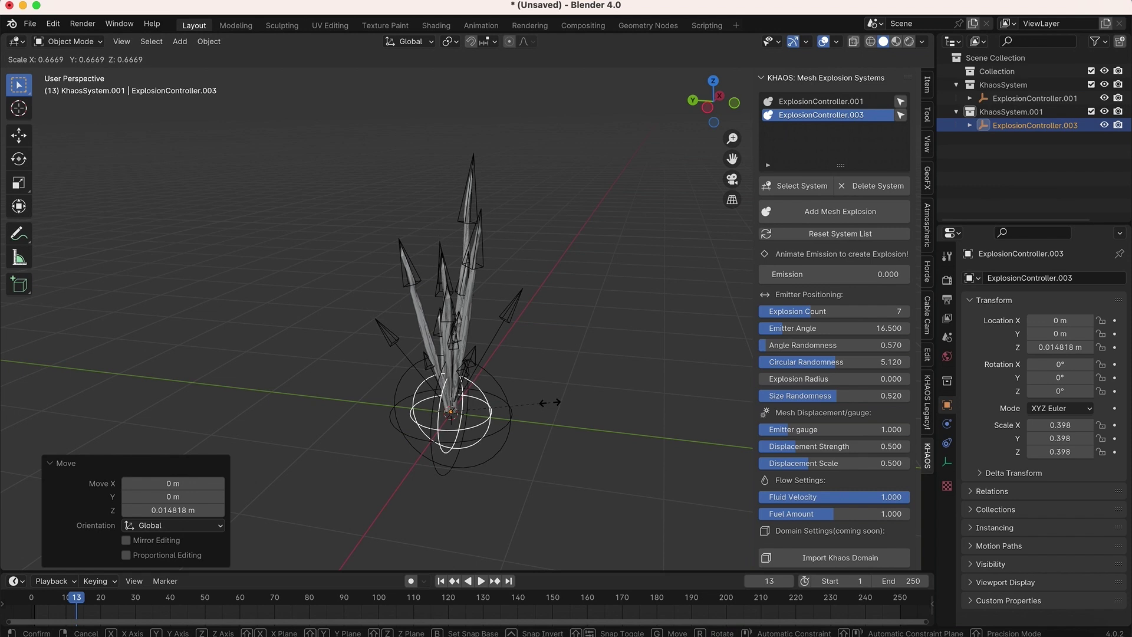
left_click(544, 400)
key("g")
left_click(503, 366)
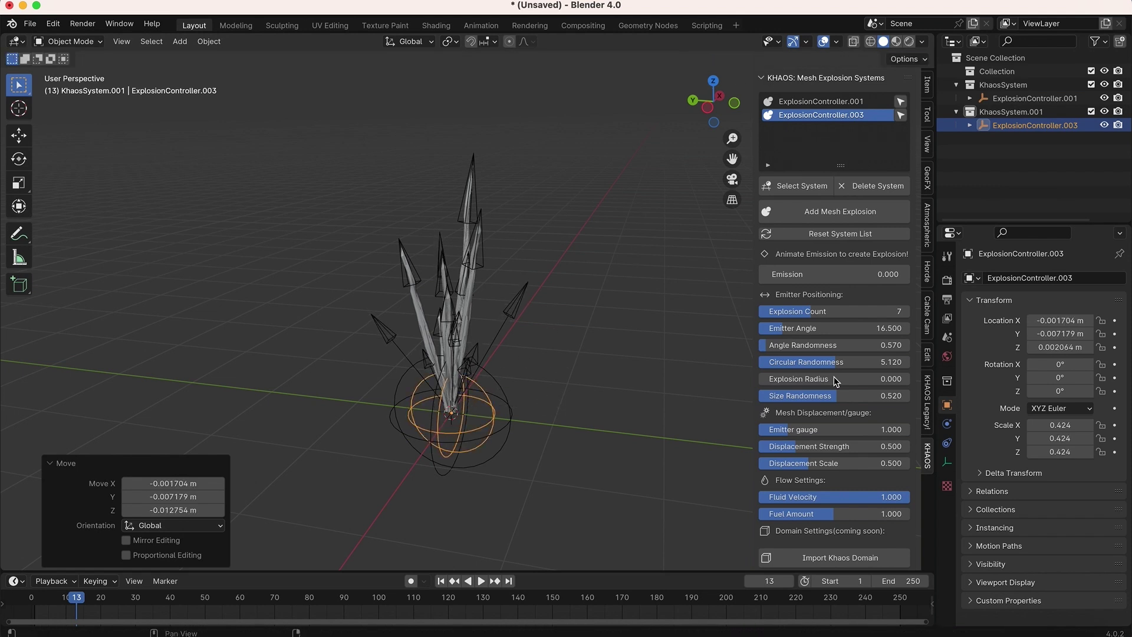
Give the second explosion an Emitter Angle of about 75.661, Explosion Count 15, Size Randomness about 0.158, and scale its controller to about 0.294.
left_click_drag(802, 330, 877, 330)
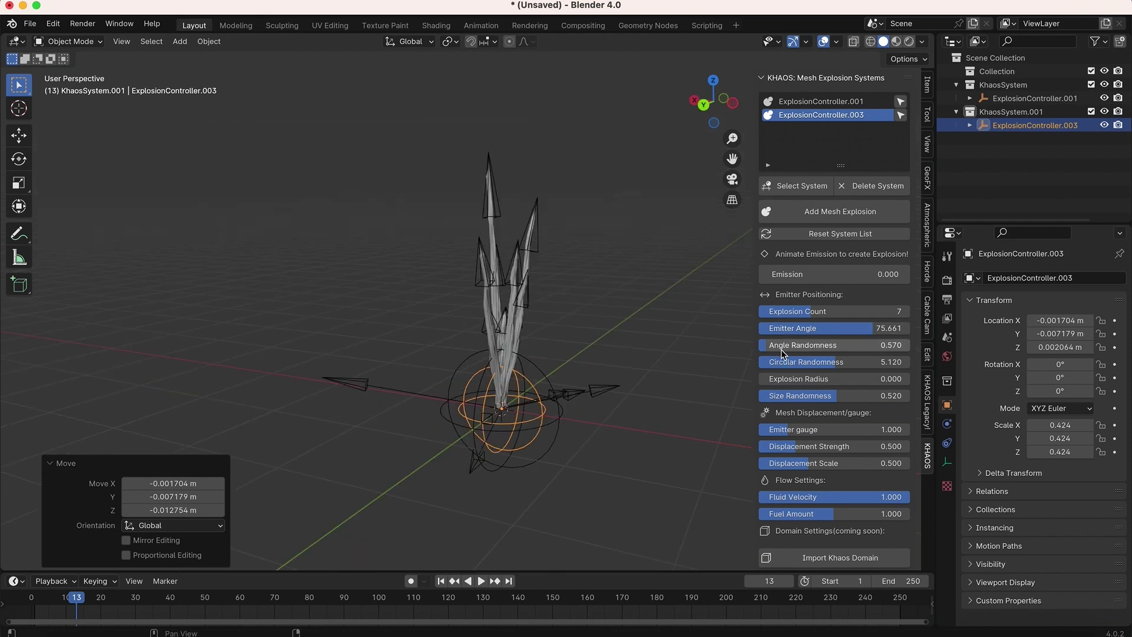
left_click_drag(814, 314, 849, 313)
left_click_drag(828, 395, 773, 396)
key("s")
left_click(602, 426)
middle_click_drag(602, 424, 606, 420)
Set the second explosion's Circular Randomness to about 0.175 and its Emission to about 1.108.
left_click_drag(795, 363, 803, 363)
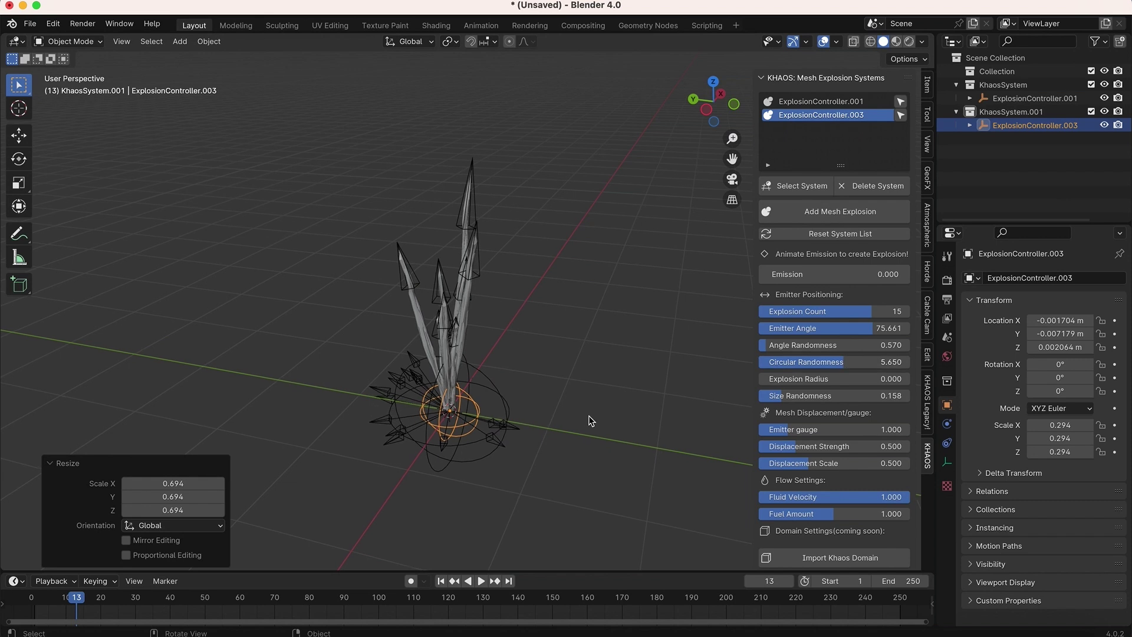
scroll(590, 418, "up", 3)
middle_click_drag(591, 421, 491, 373)
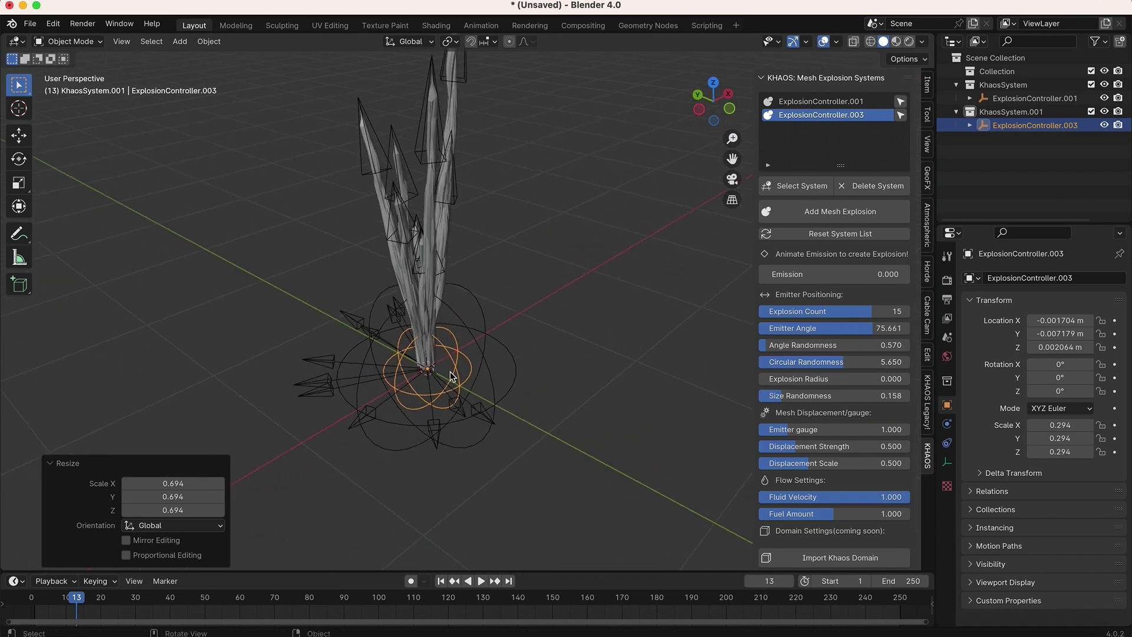
left_click_drag(849, 362, 764, 363)
middle_click_drag(484, 357, 613, 319)
left_click_drag(831, 275, 862, 274)
middle_click_drag(529, 347, 655, 355)
scroll(476, 362, "down", 2)
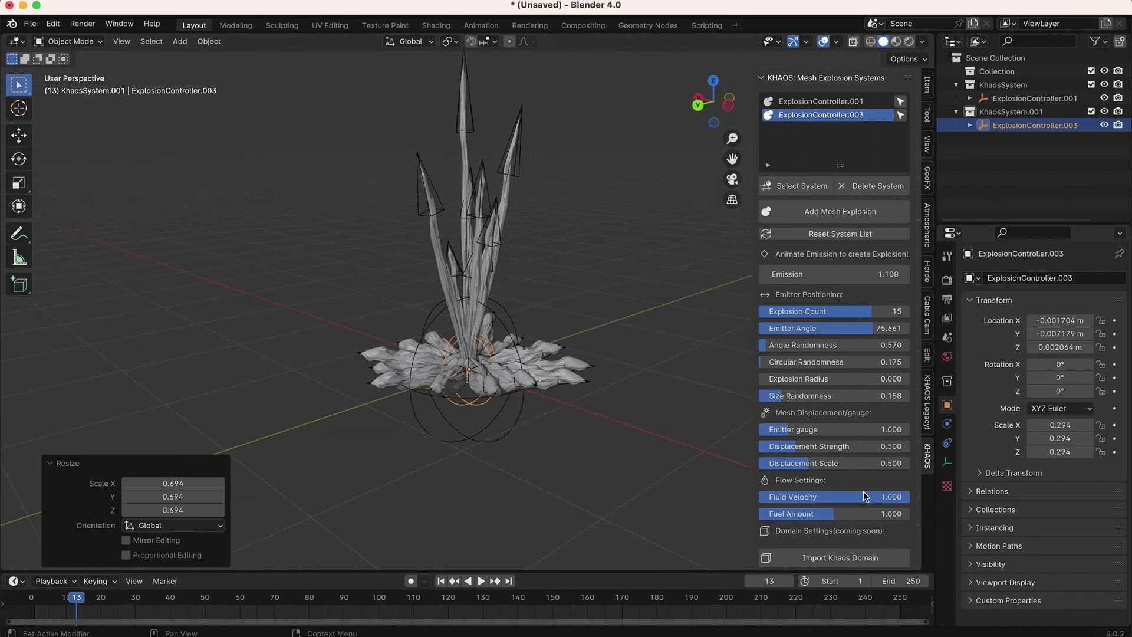
Set the second explosion's Fuel Amount to 0.3 and Fluid Velocity to 0.5, then inspect the combined emitters.
left_click(828, 519)
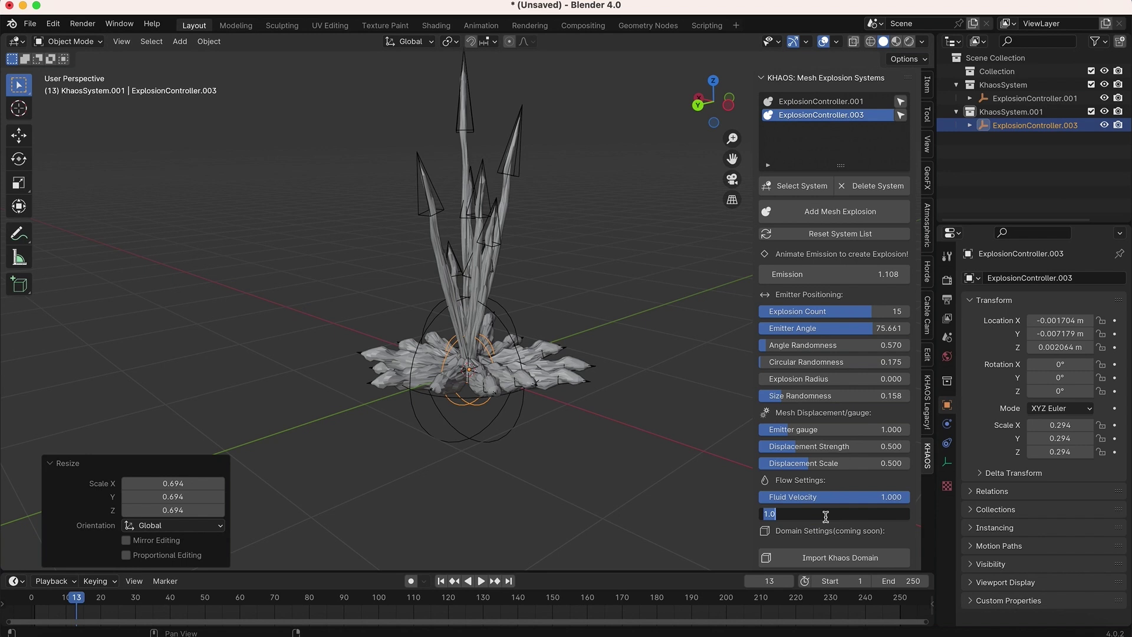
key("Return")
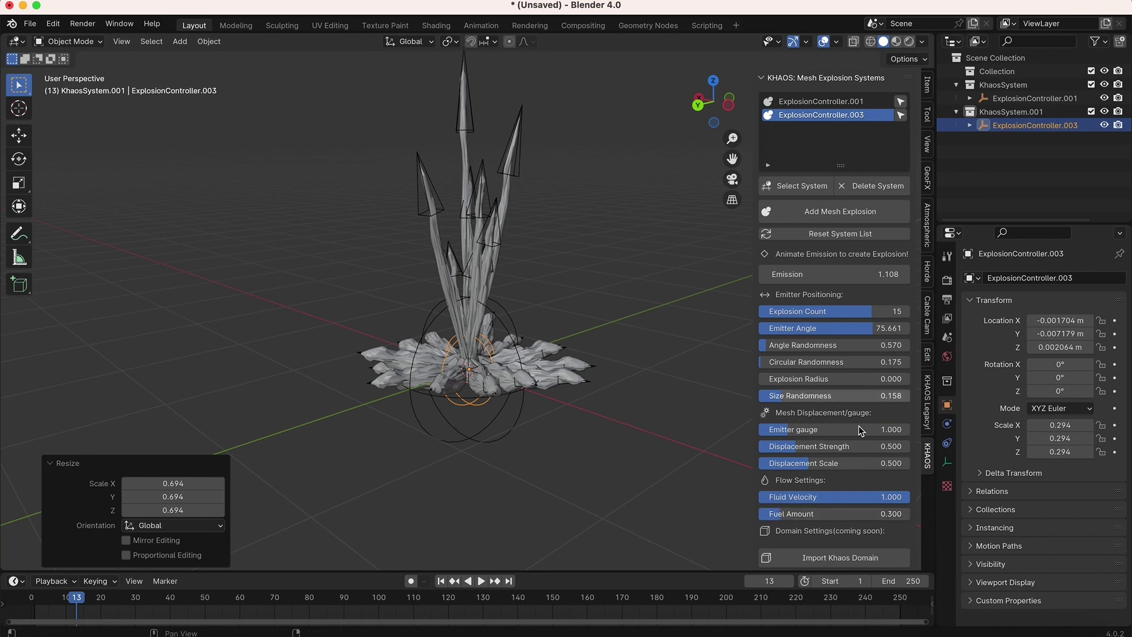
left_click(827, 498)
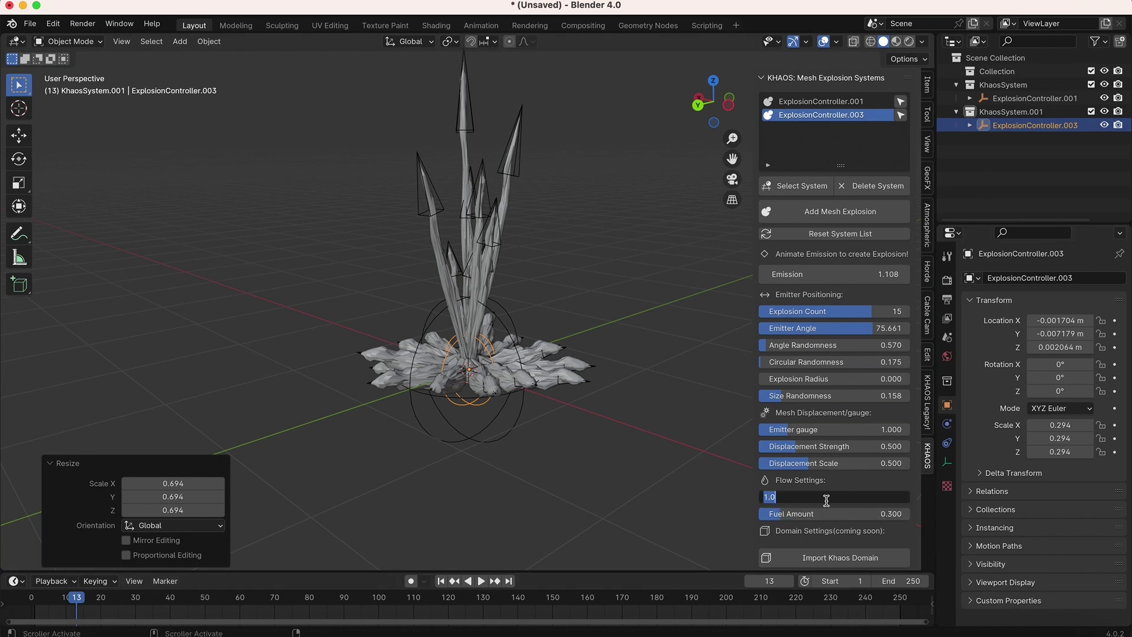
key("Return")
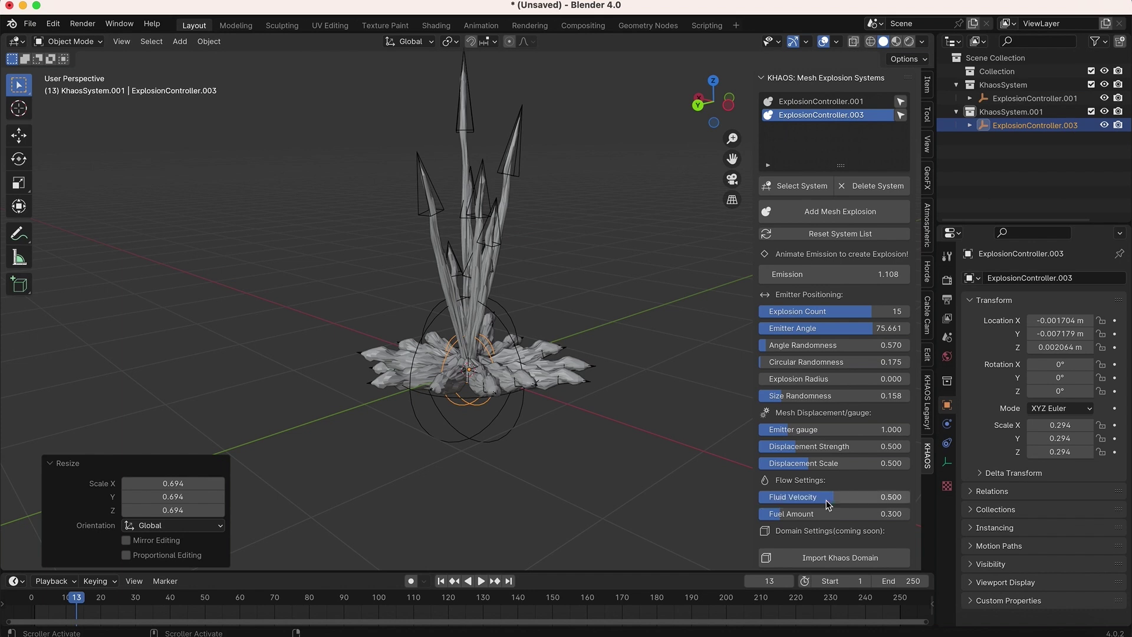
middle_click_drag(596, 337, 541, 347)
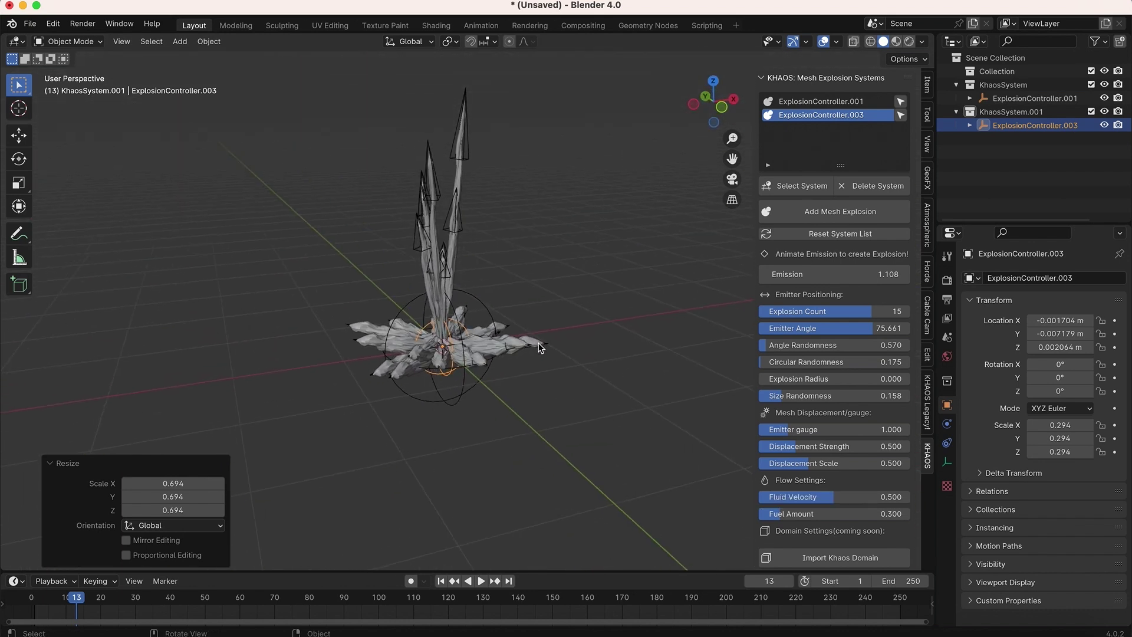
mouse_move(459, 326)
middle_mouse_down()
mouse_move(459, 377)
mouse_move(458, 326)
middle_mouse_up()
scroll(459, 326, "up", 2)
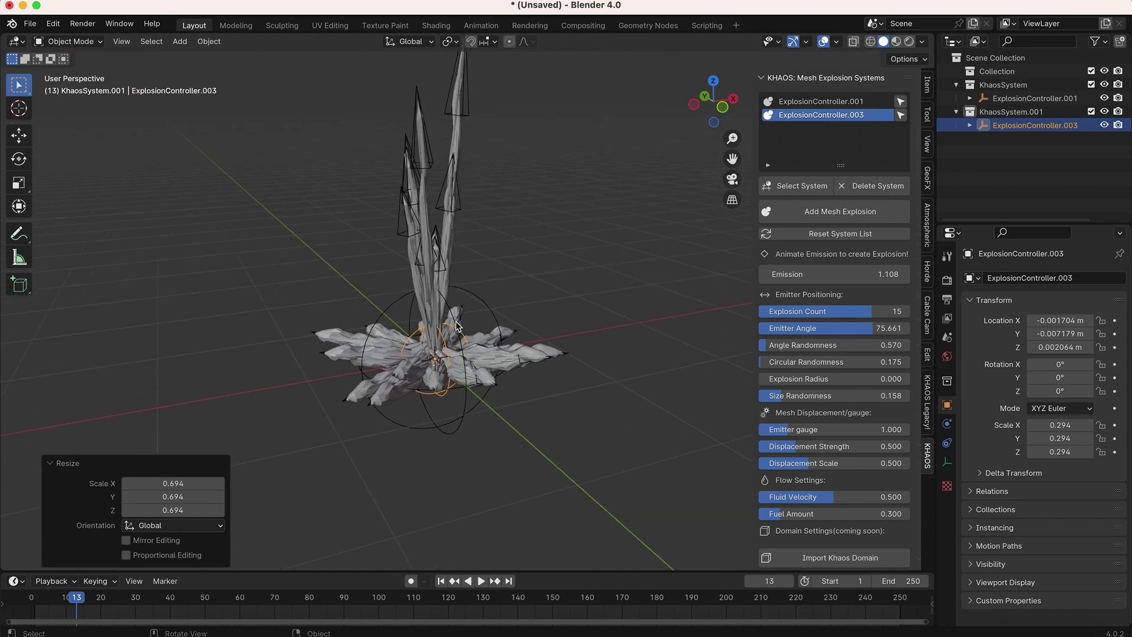
scroll(458, 326, "up", 2)
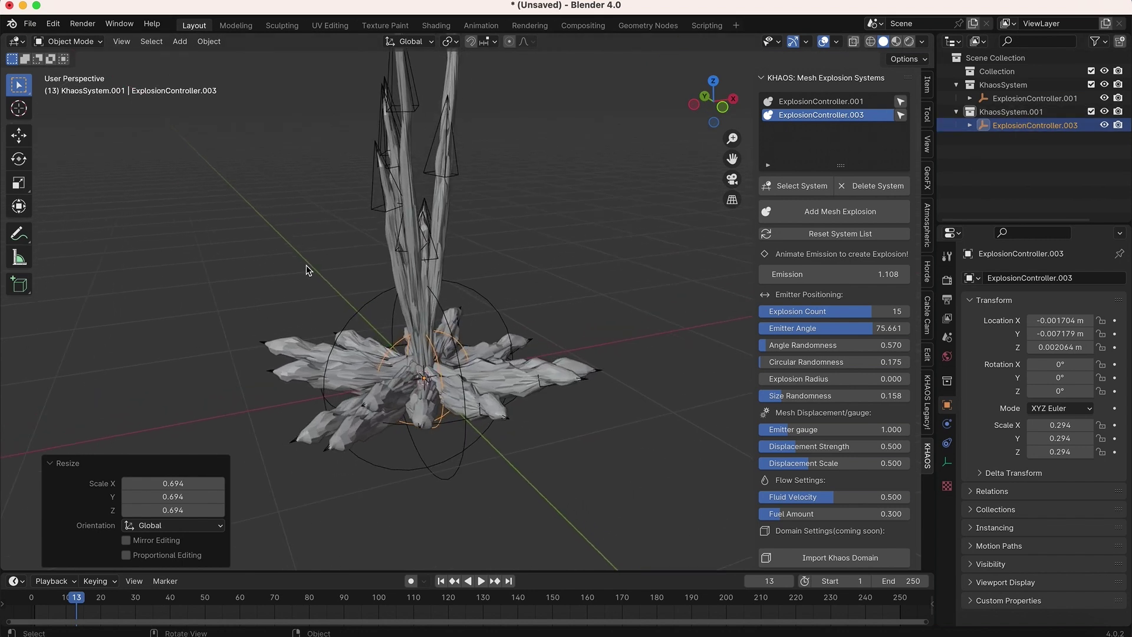
Keyframe the second explosion's Emission at 0 on frame 10.
left_click(441, 580)
left_click(67, 600)
key("space")
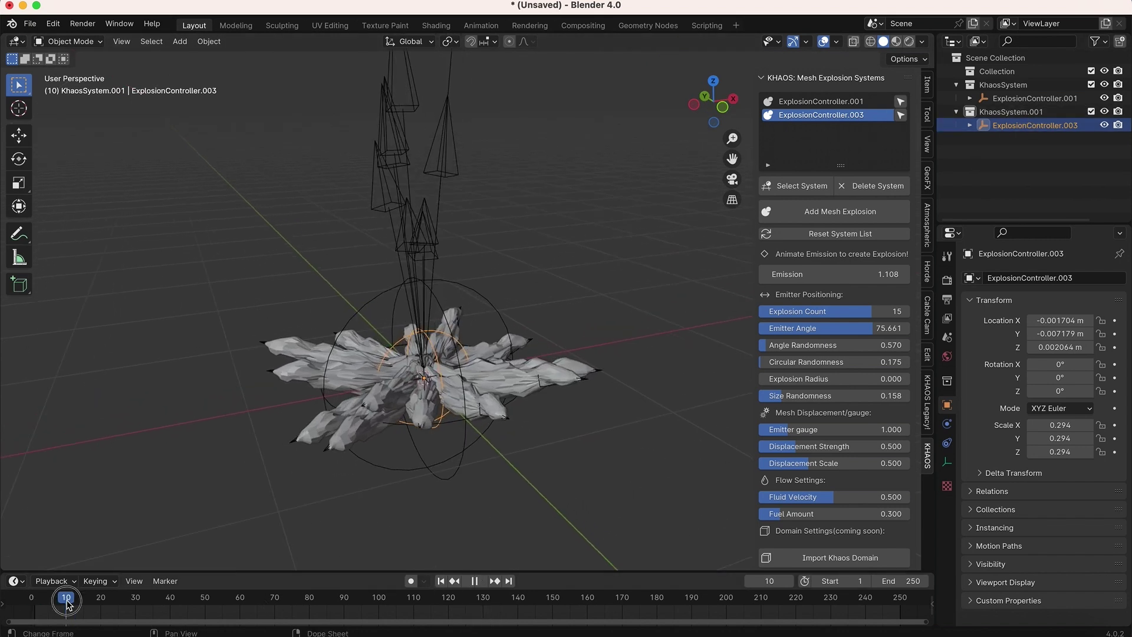
left_click_drag(854, 281, 784, 281)
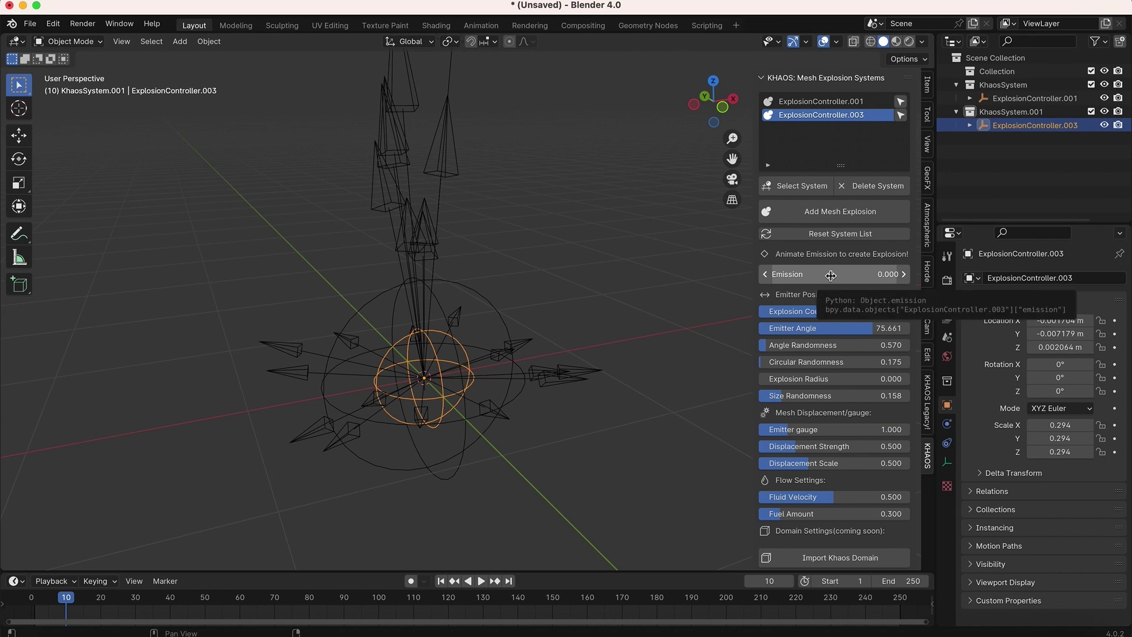
key("i")
Keyframe the second explosion's Emission at 2 on frame 16.
key("Right")
key("Right")
key("Right")
key("Right")
key("Right")
key("Right")
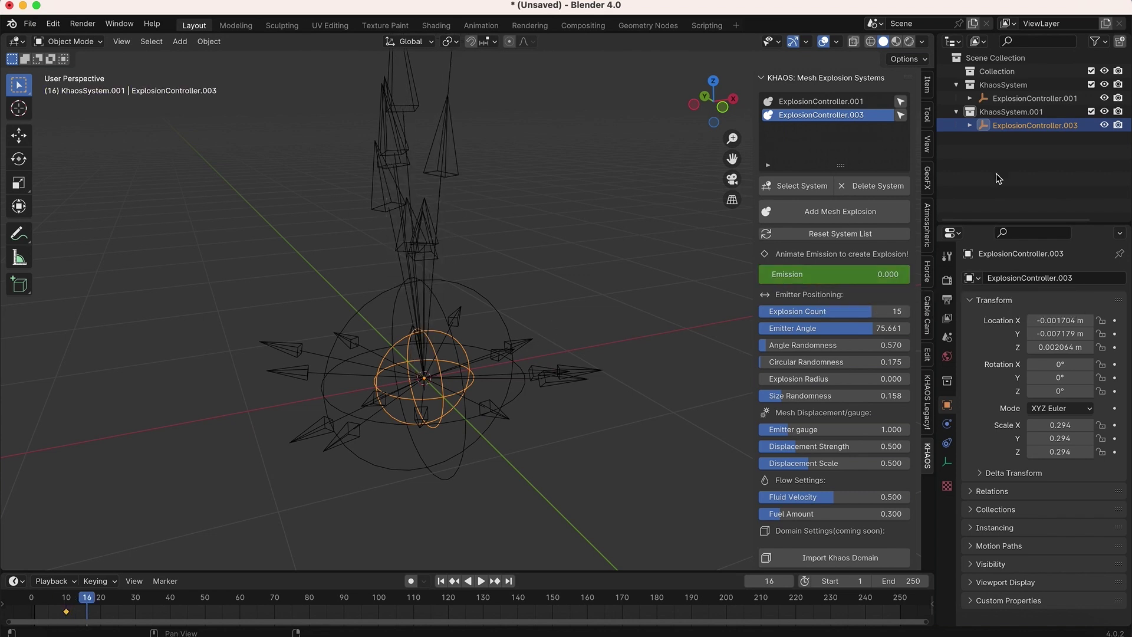
mouse_move(833, 271)
left_mouse_down()
mouse_move(843, 271)
mouse_move(833, 272)
left_mouse_up()
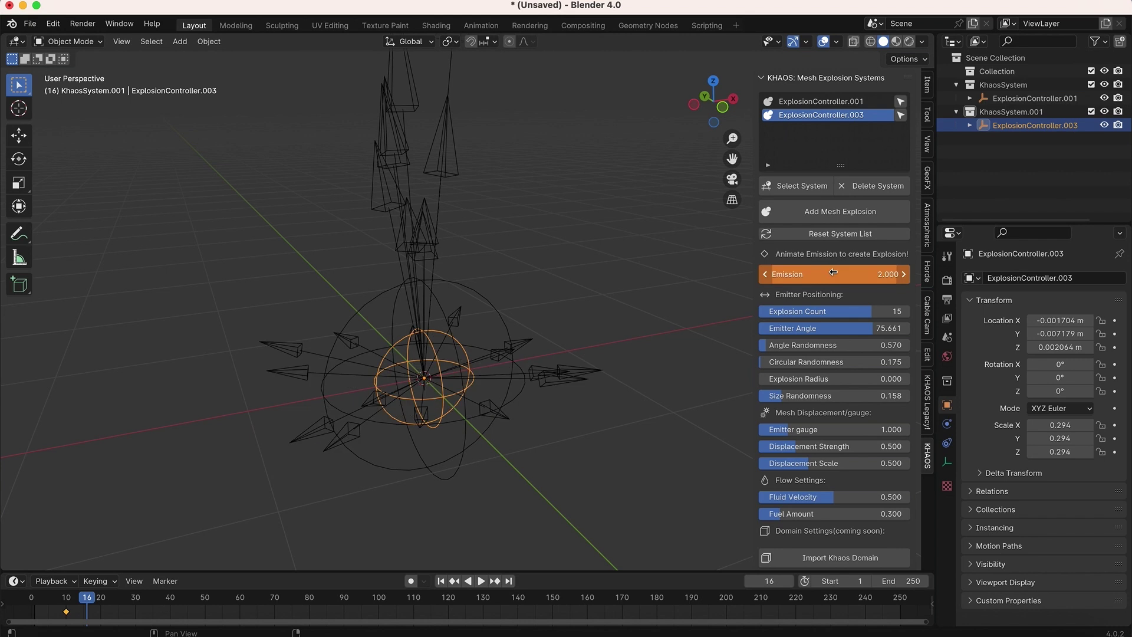
key("i")
Check the timing of the two bursts and shift the second explosion's Emission keyframes to frames 12 and 18.
left_click(440, 581)
key("space")
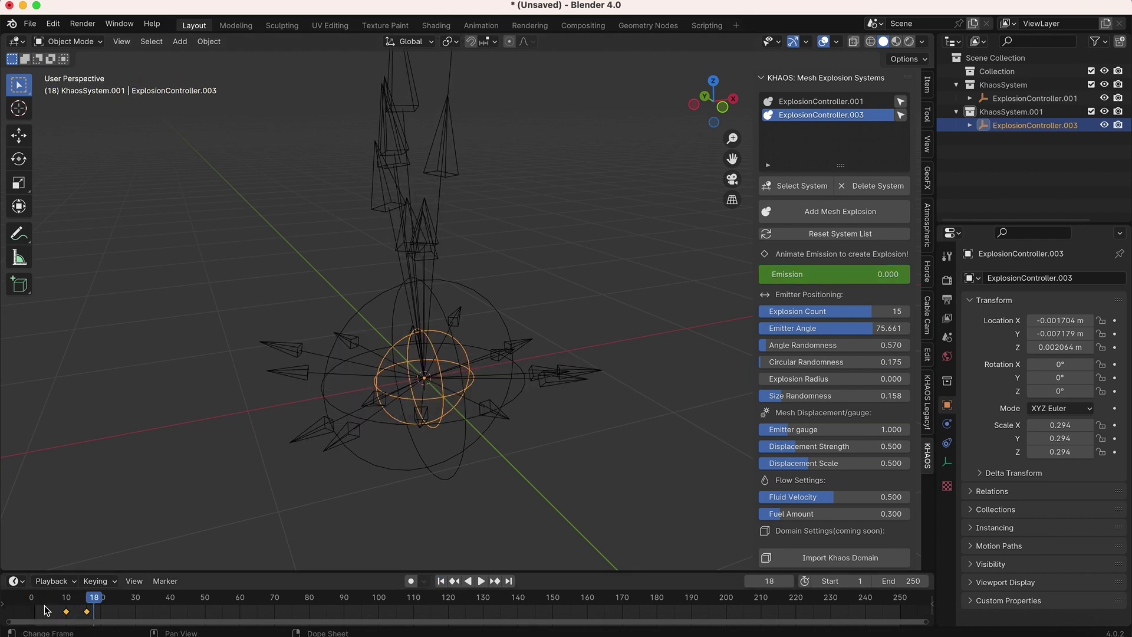
left_click_drag(58, 601, 76, 601)
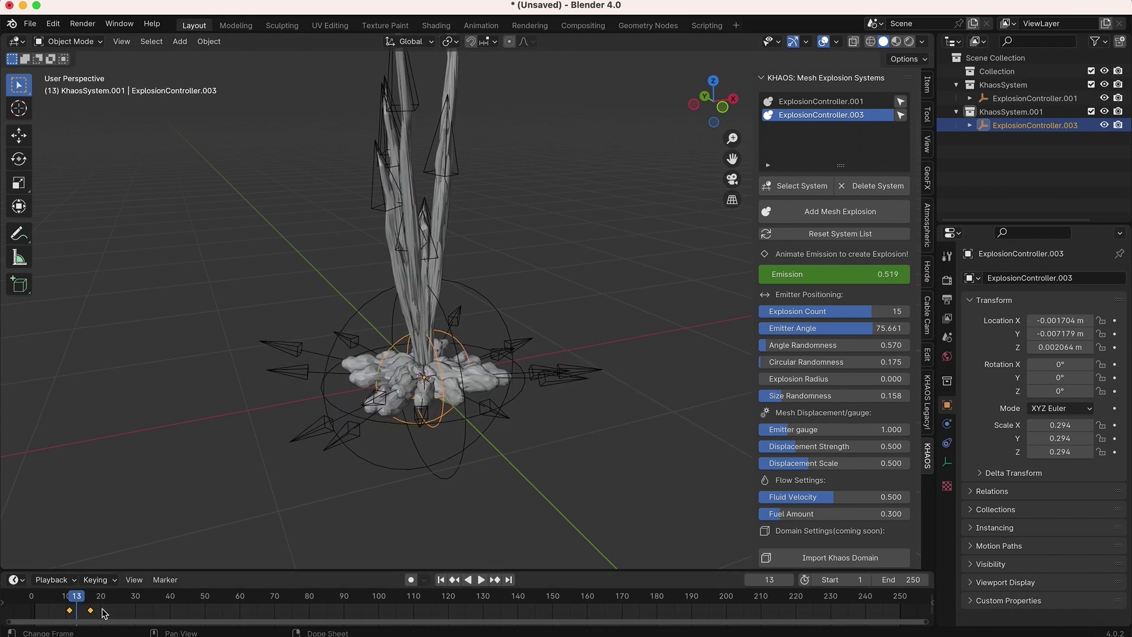
left_click_drag(91, 611, 83, 613)
key("Right")
key("Right")
key("Right")
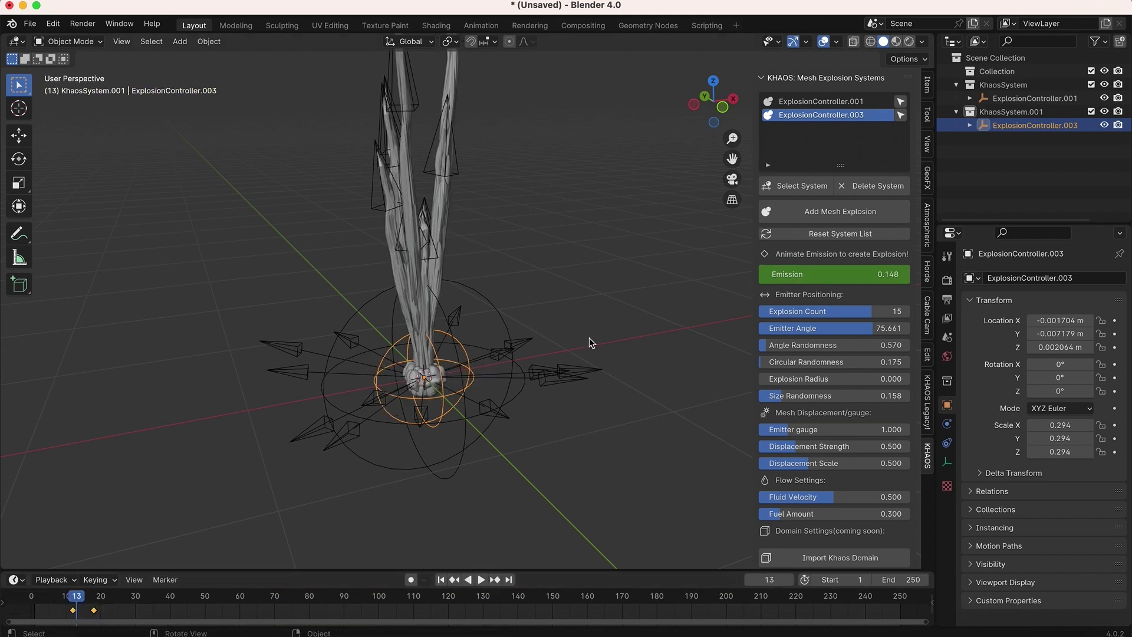
Play and scrub the animation through the burst frames, examining both explosions together from several angles.
scroll(589, 337, "right", 8)
scroll(589, 338, "down", 4)
scroll(589, 339, "right", 4)
scroll(589, 344, "right", 10)
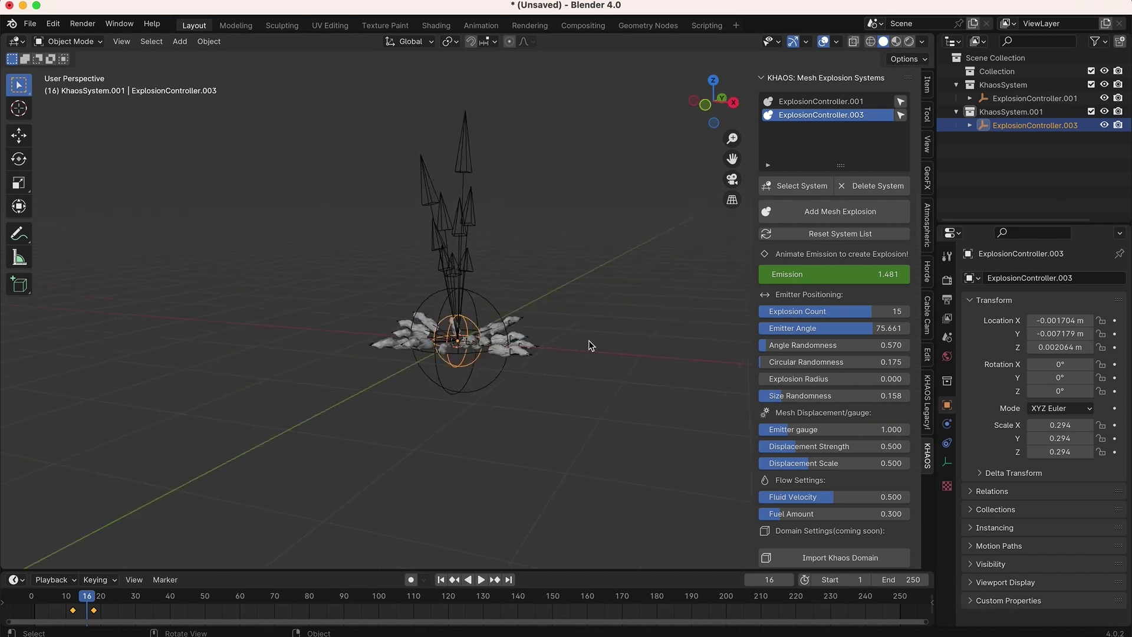
scroll(589, 341, "right", 3)
key("space")
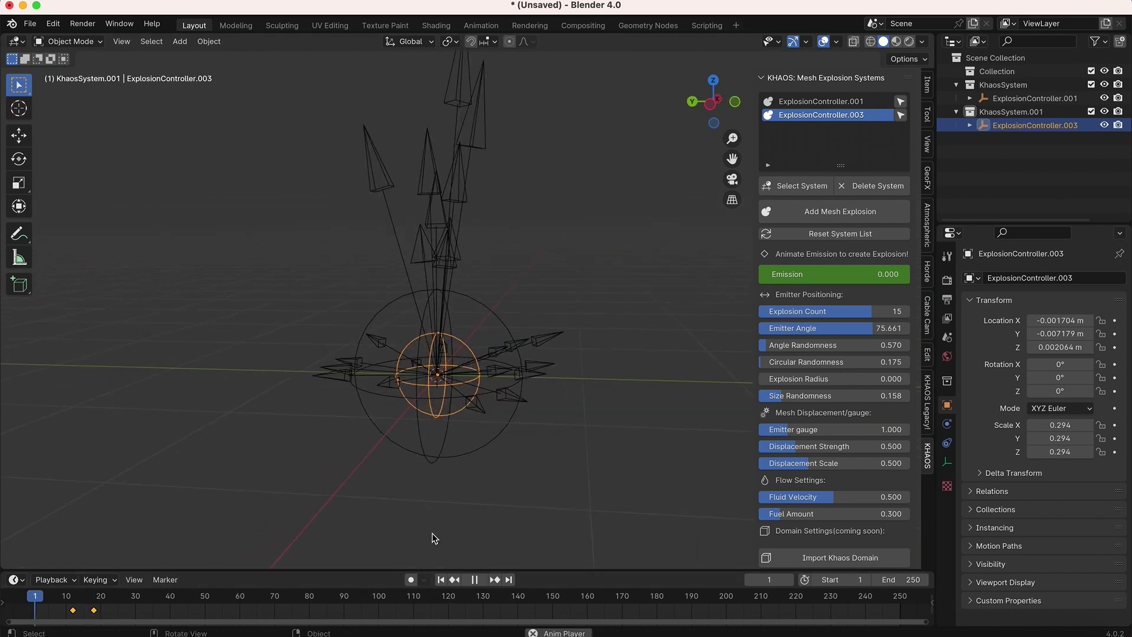
scroll(535, 380, "right", 3)
key("space")
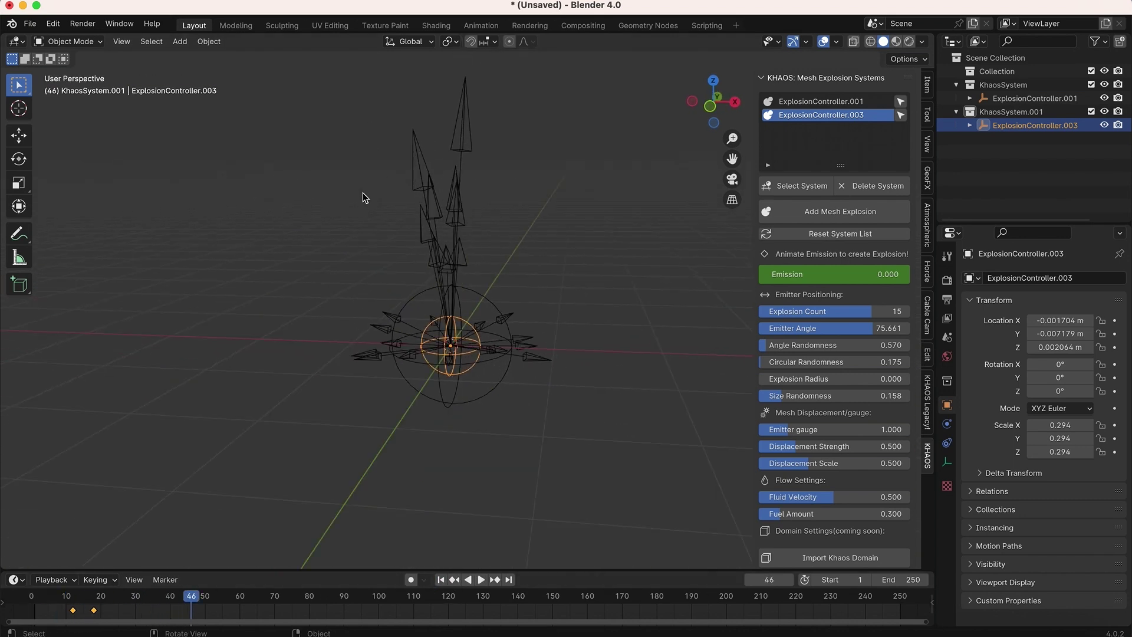
scroll(552, 291, "right", 5)
scroll(552, 290, "right", 8)
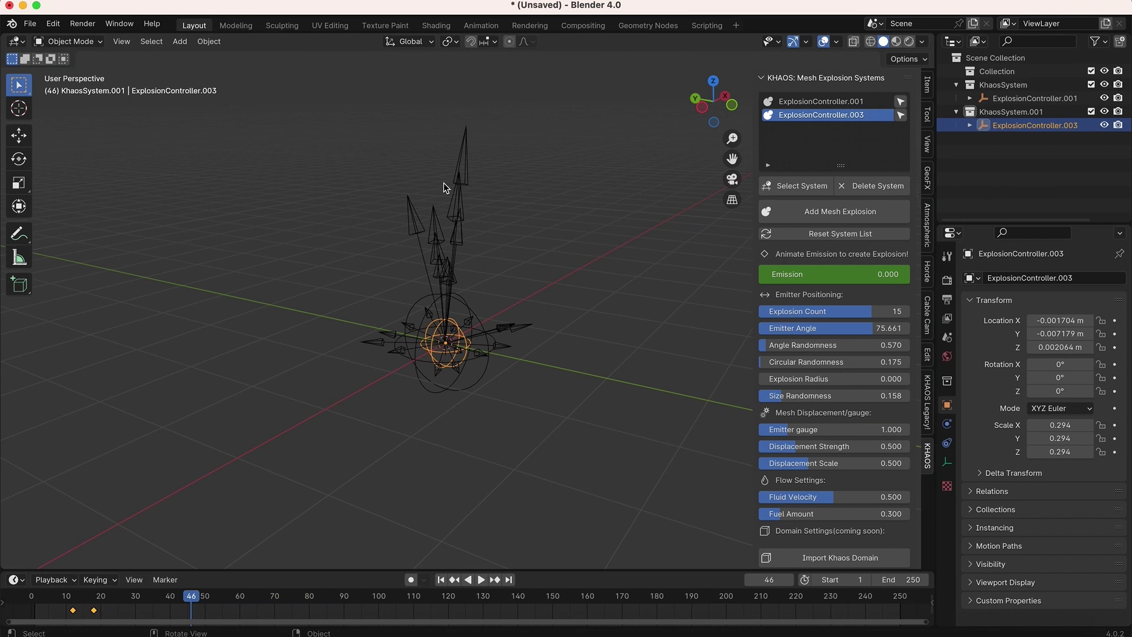
middle_click_drag(394, 217, 508, 278)
left_click(440, 579)
key("space")
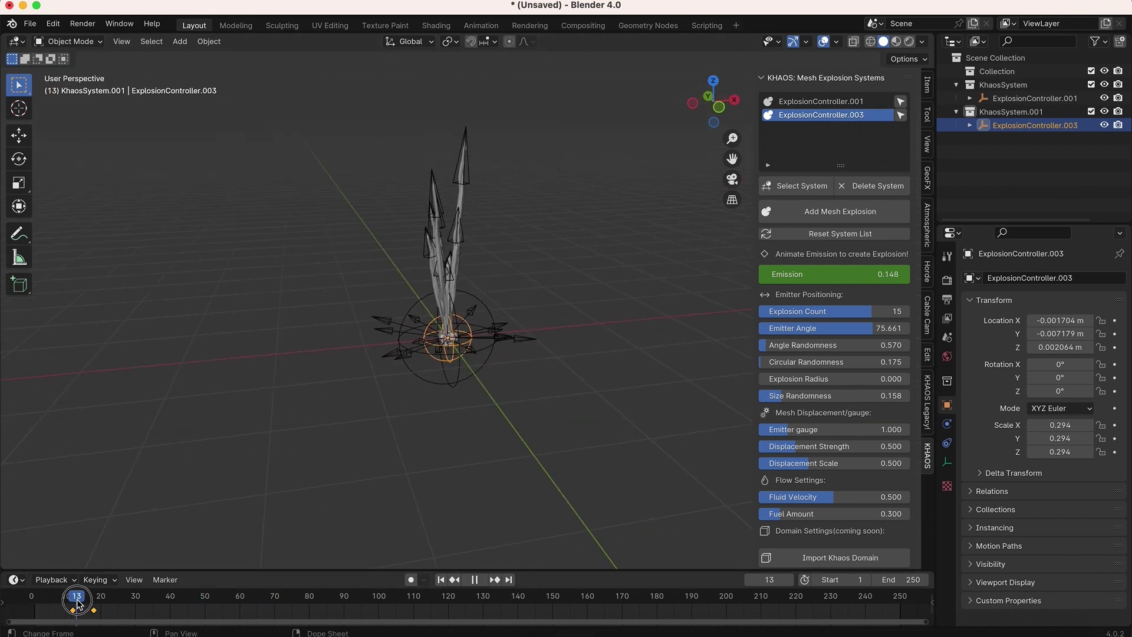
mouse_move(82, 601)
left_mouse_down()
mouse_move(68, 600)
mouse_move(84, 599)
left_mouse_up()
middle_click_drag(678, 307, 570, 309)
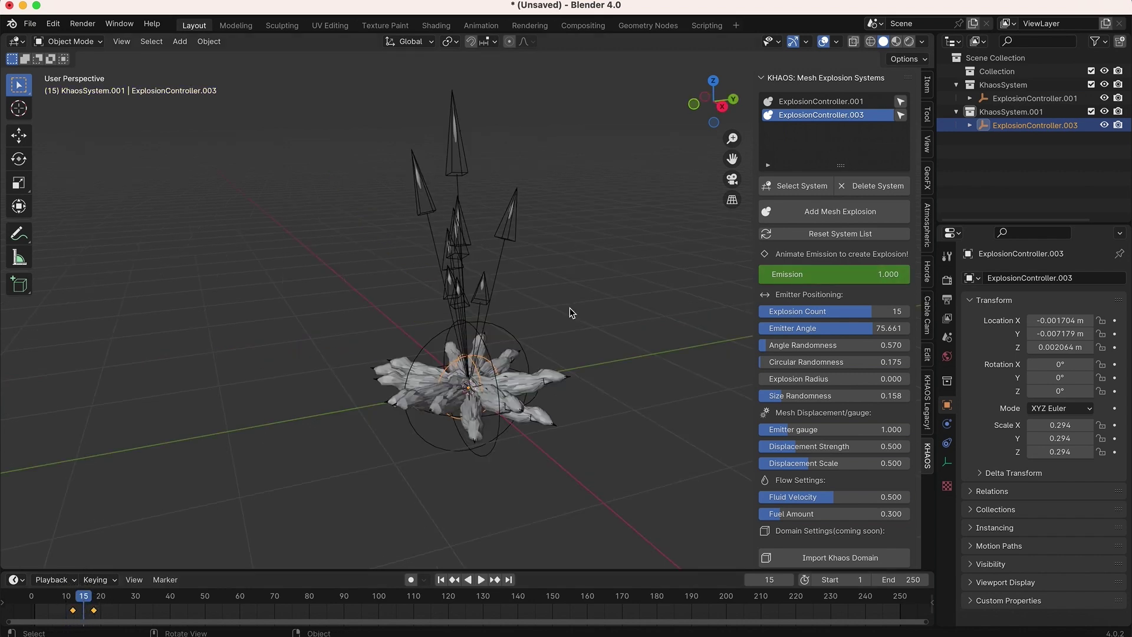
Import a KHAOS domain around the two explosion systems.
scroll(816, 407, "down", 1)
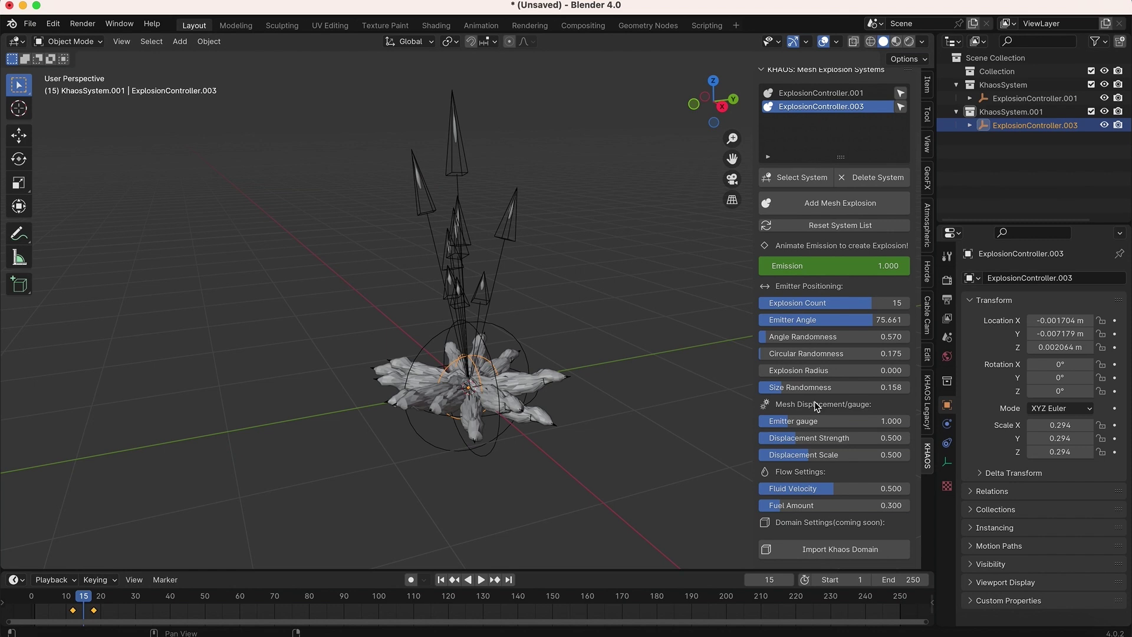
left_click(825, 551)
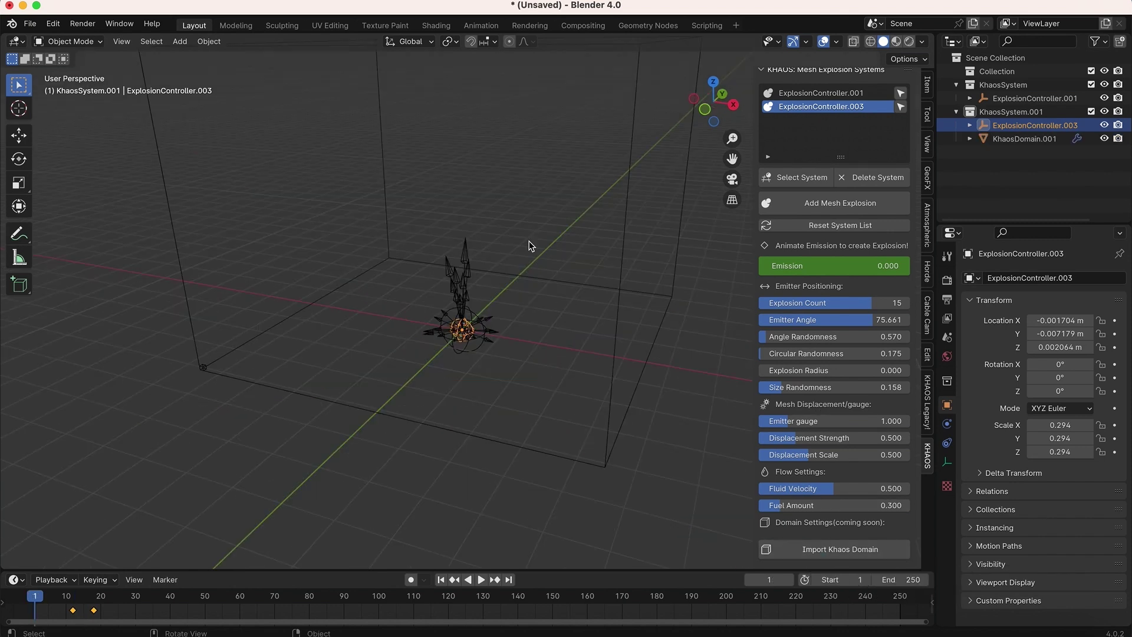
scroll(531, 245, "up", 2)
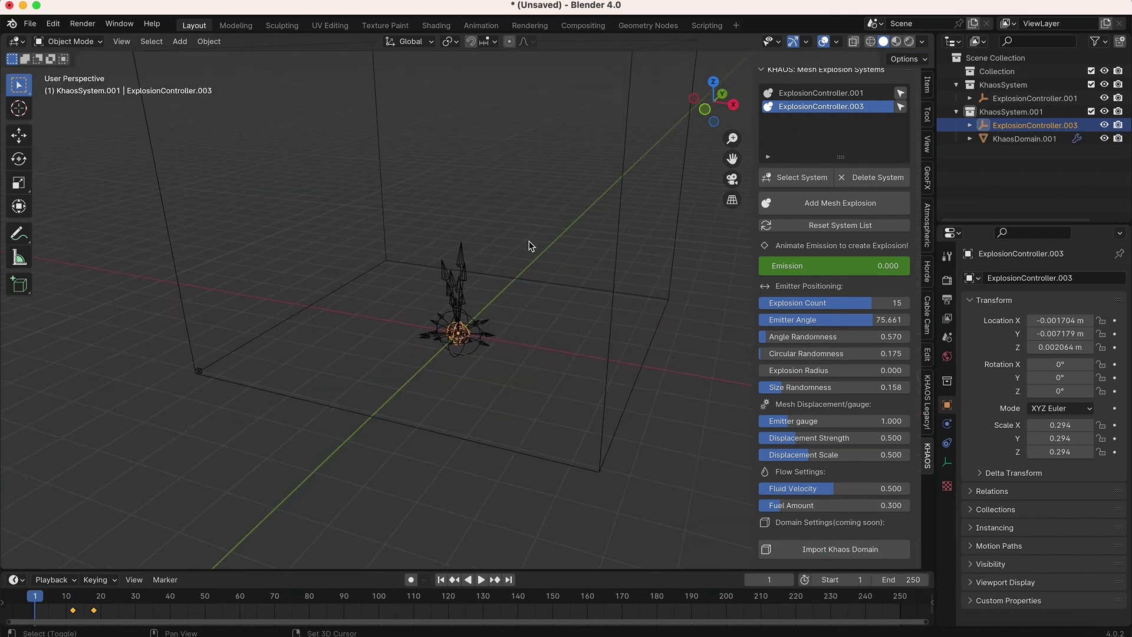
Scale KhaosDomain.001 down to about 3.713 × 3.417 × 2.743 and lower it to about Z 2.585 m around the emitters.
left_click(633, 160)
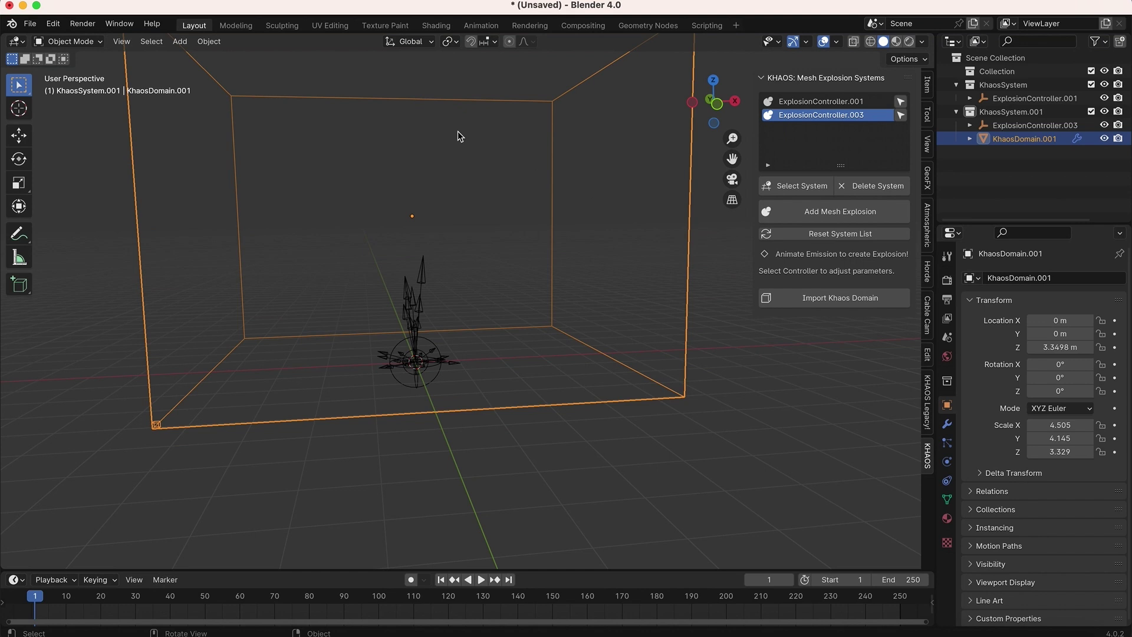
scroll(444, 290, "right", 10)
key("s")
left_click(584, 300)
key("g")
left_click(444, 510)
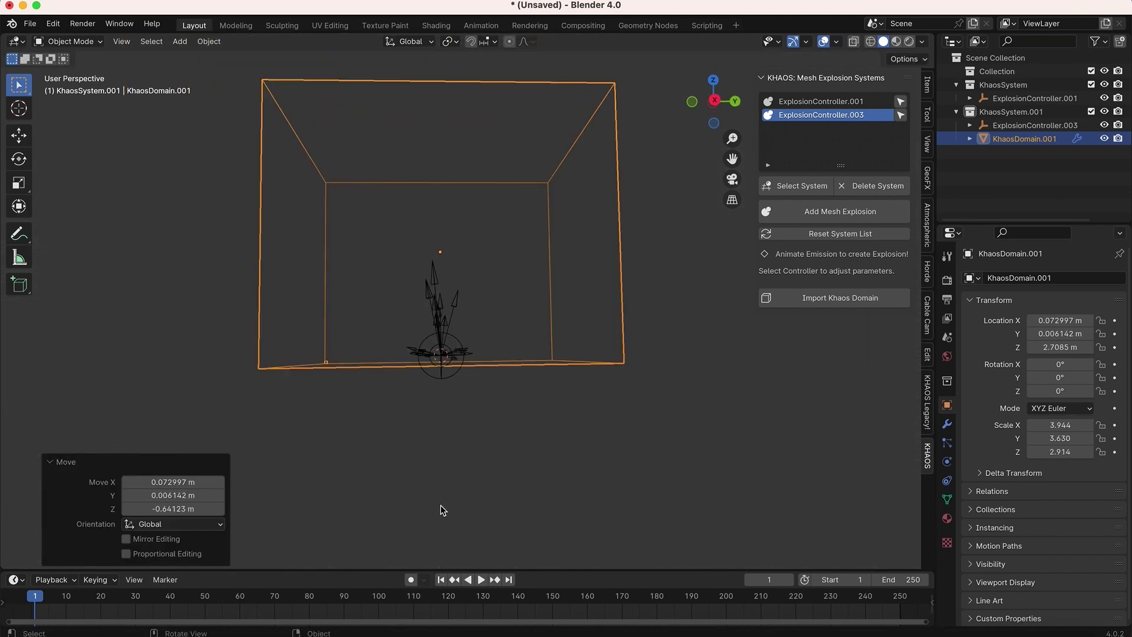
key("s")
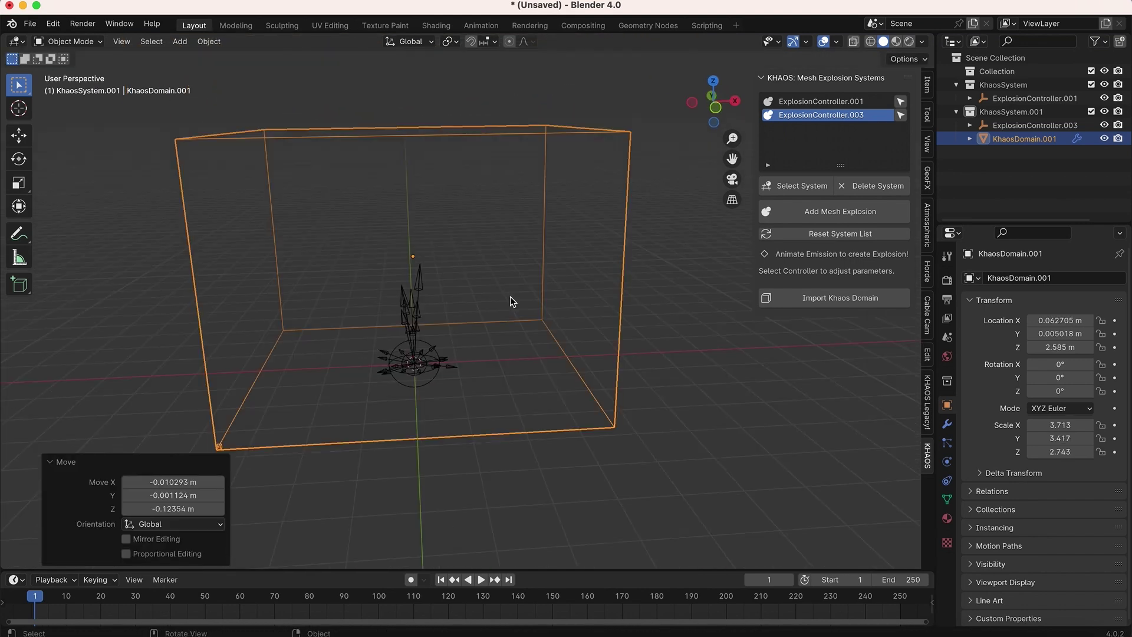
scroll(511, 296, "left", 5)
scroll(510, 296, "right", 8)
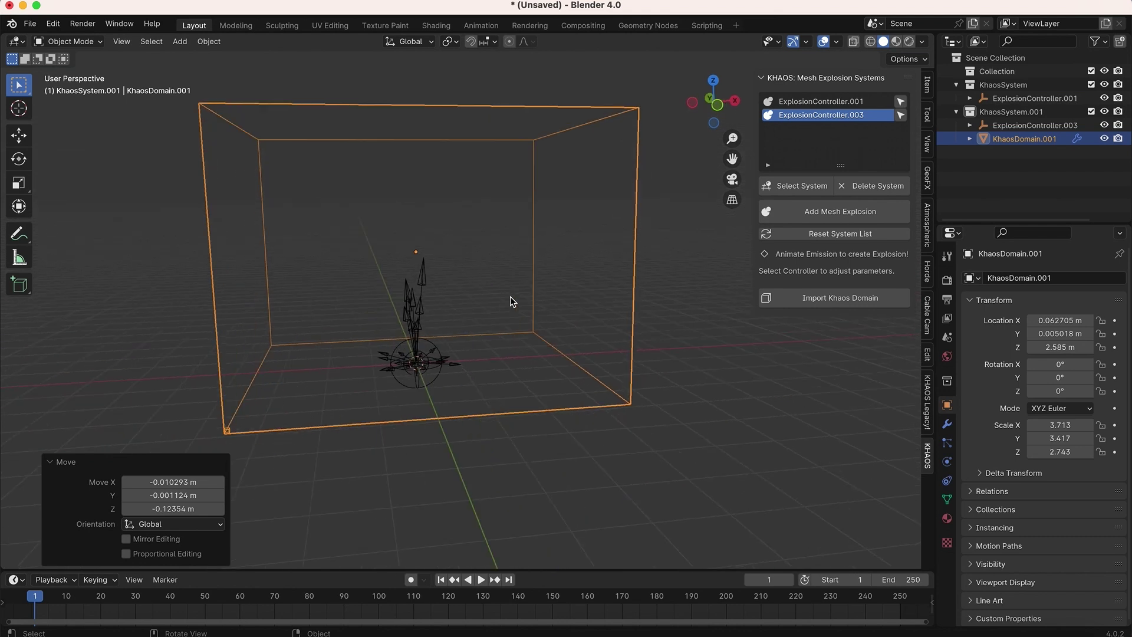
Examine the domain's fluid physics settings, including resolution, border collisions, gas, noise and cache.
left_click(947, 461)
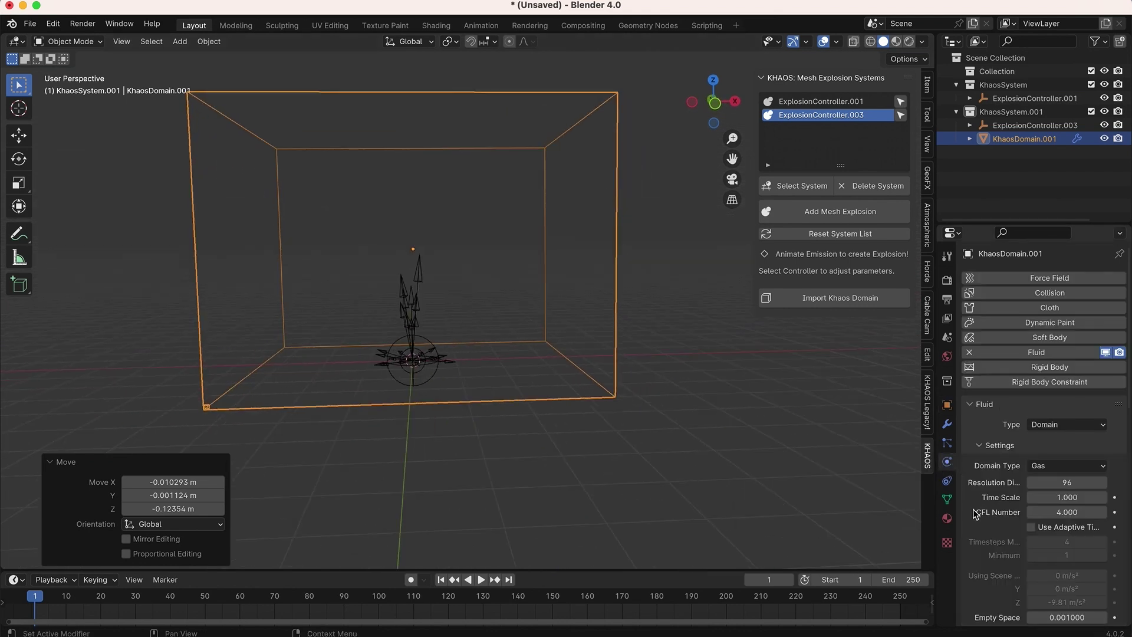
scroll(976, 514, "down", 8)
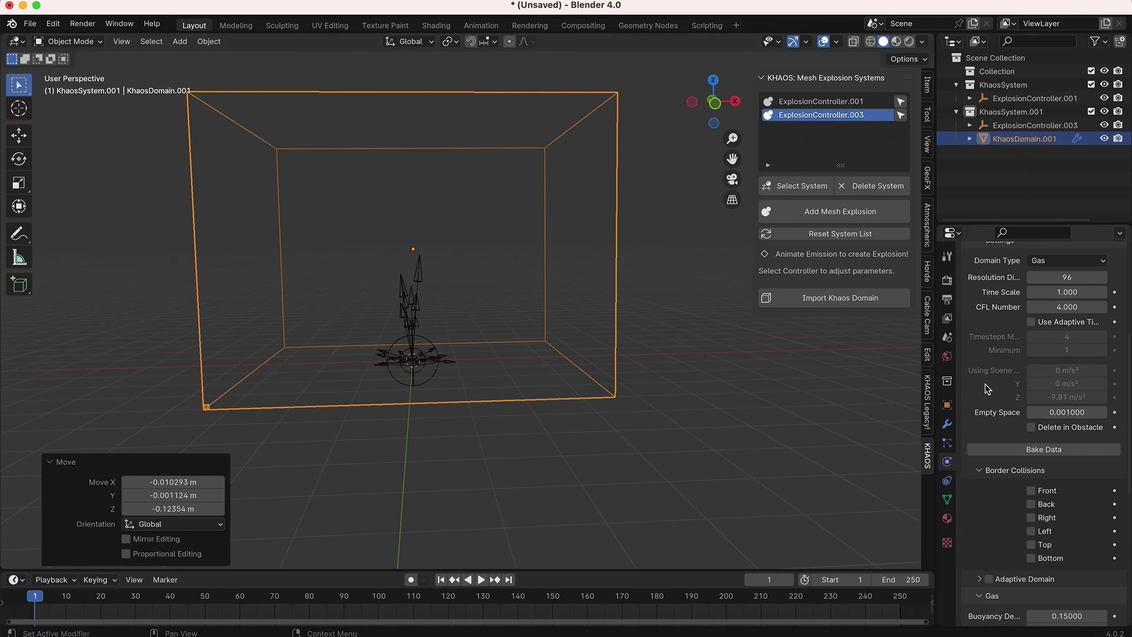
scroll(1010, 363, "up", 3)
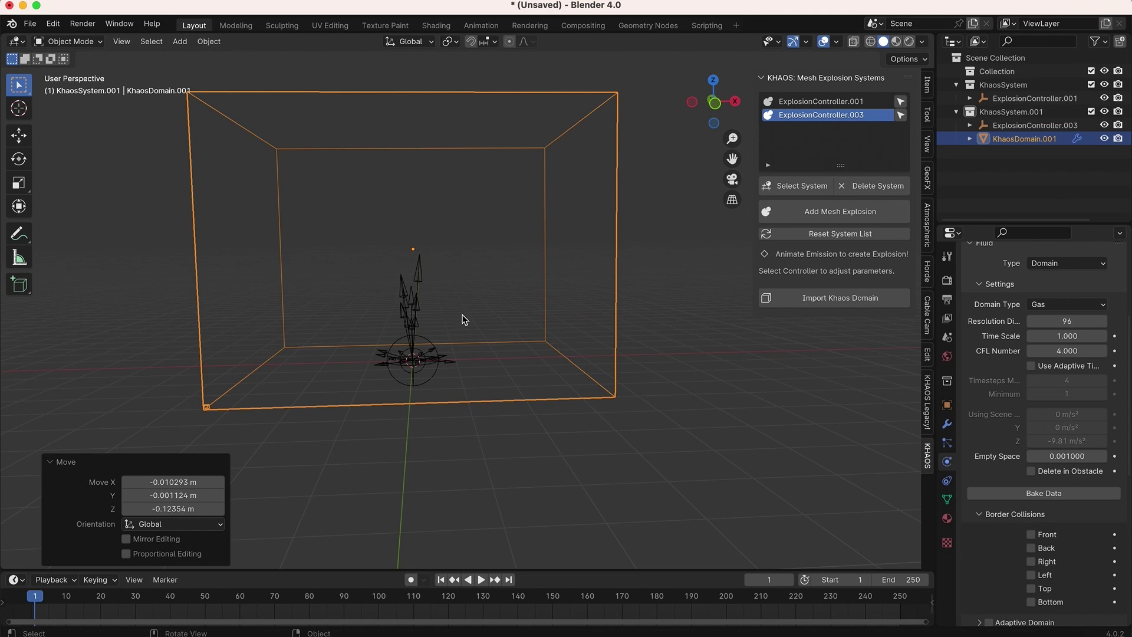
left_click_drag(936, 355, 910, 354)
scroll(1060, 316, "down", 3)
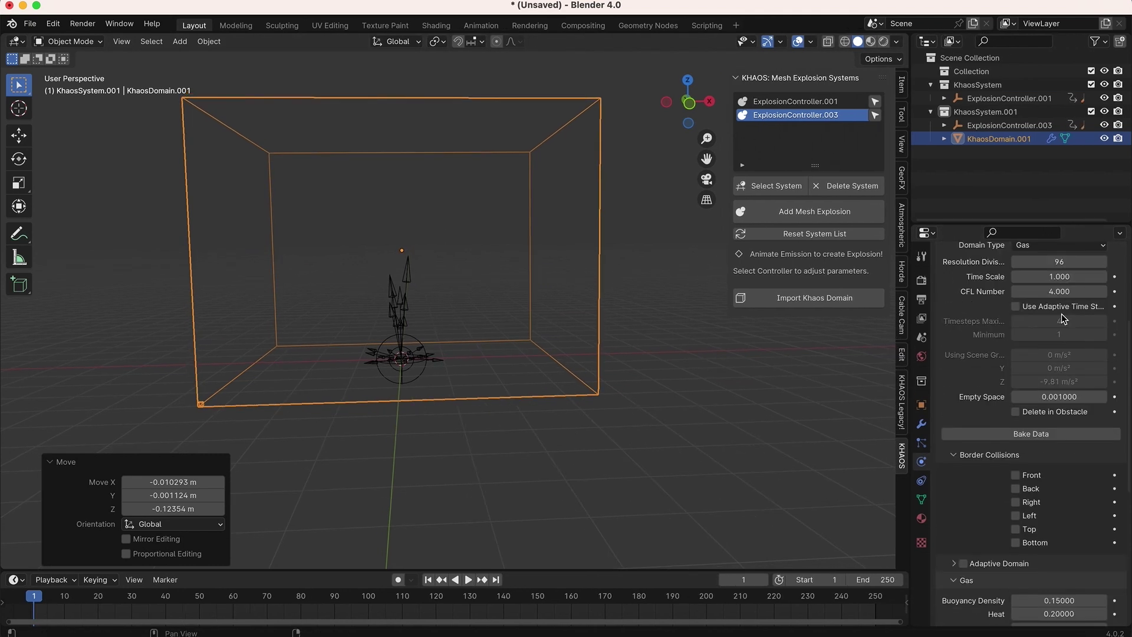
scroll(1026, 310, "down", 10)
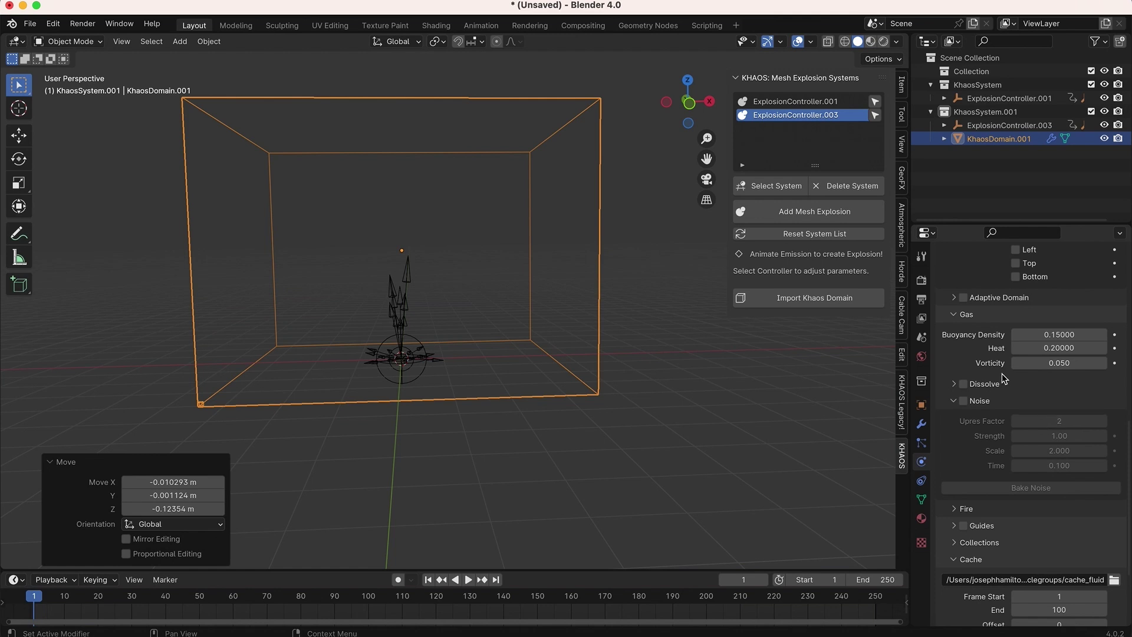
scroll(1002, 373, "up", 10)
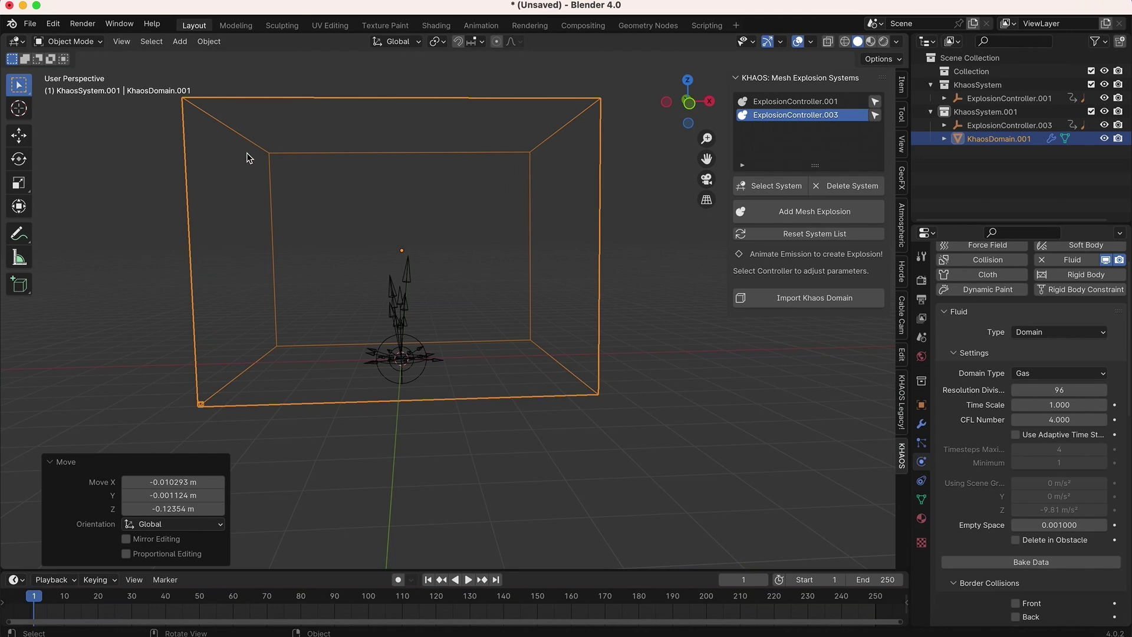
scroll(1032, 330, "down", 2)
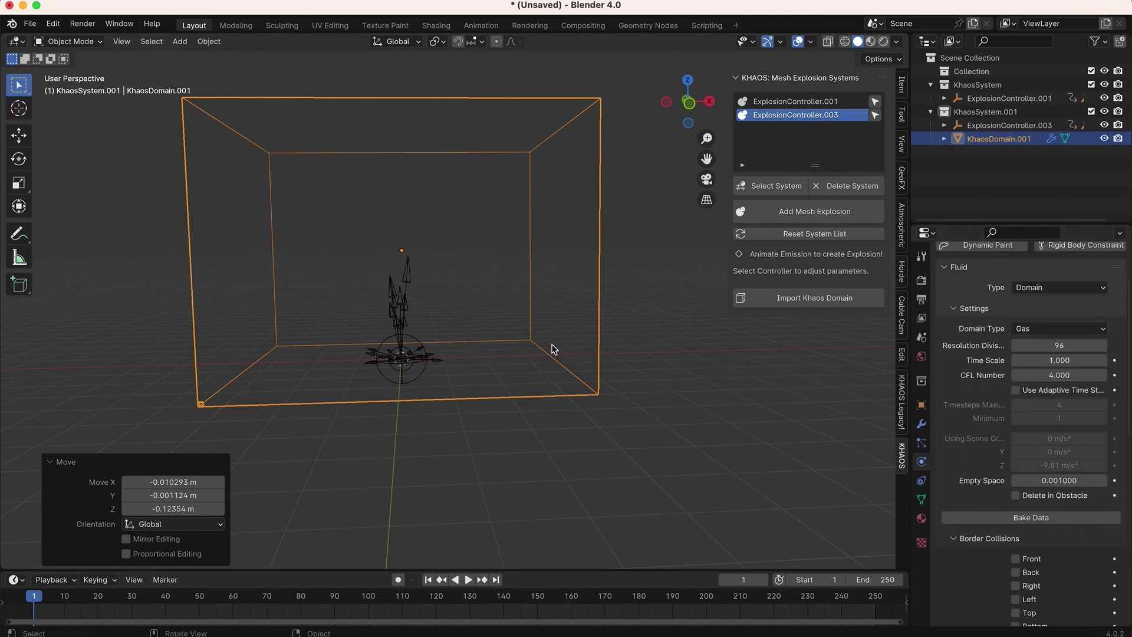
scroll(1059, 383, "up", 1)
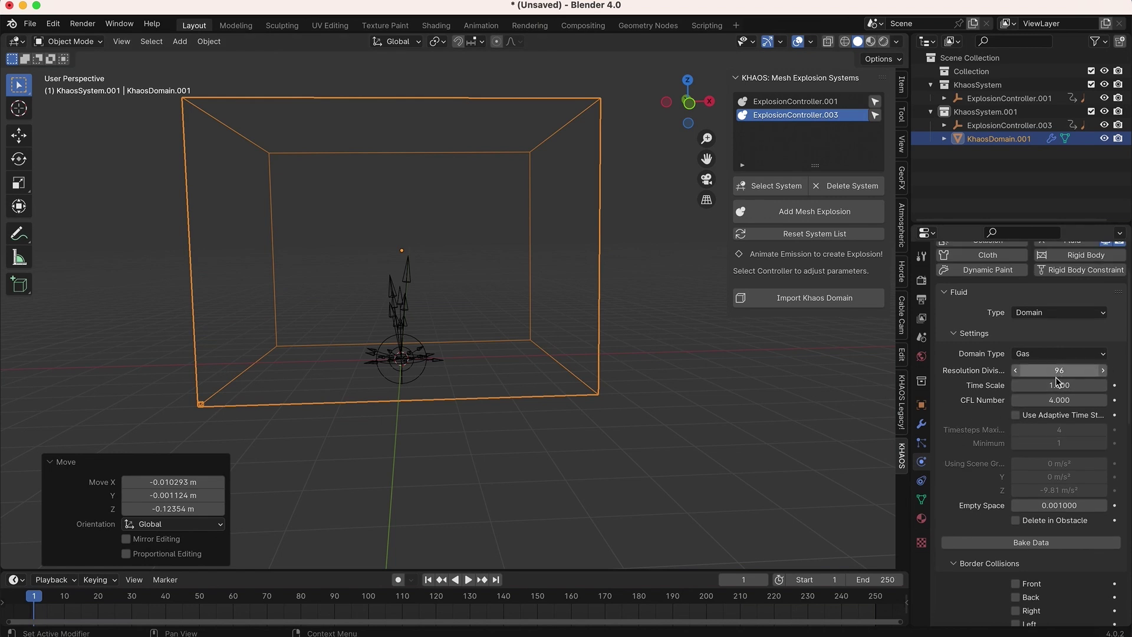
scroll(1065, 369, "down", 15)
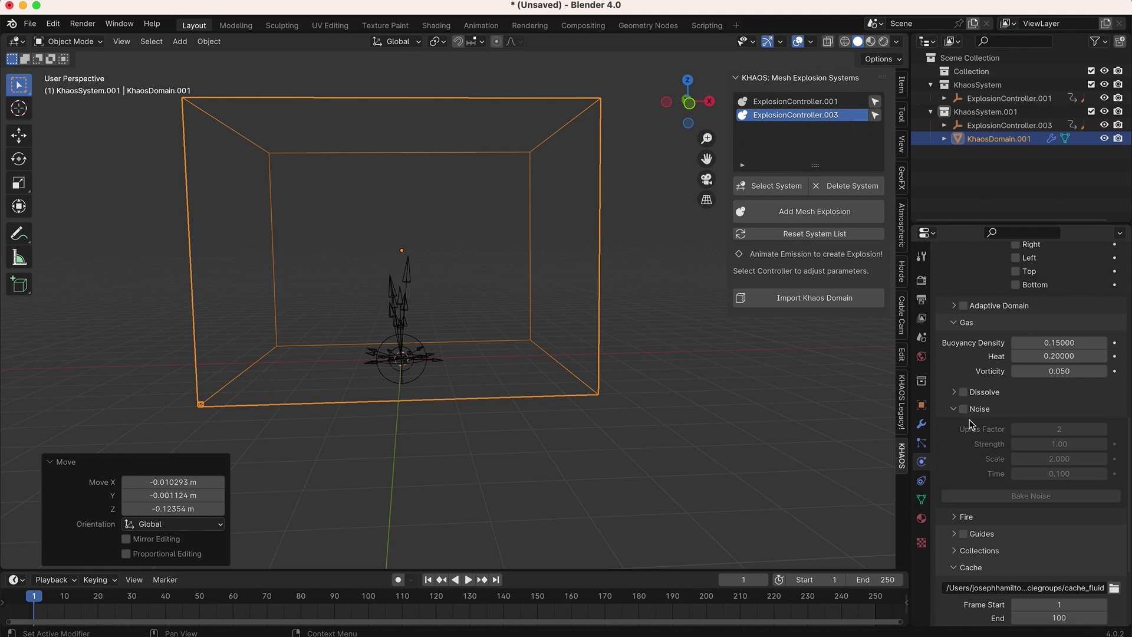
scroll(989, 540, "up", 14)
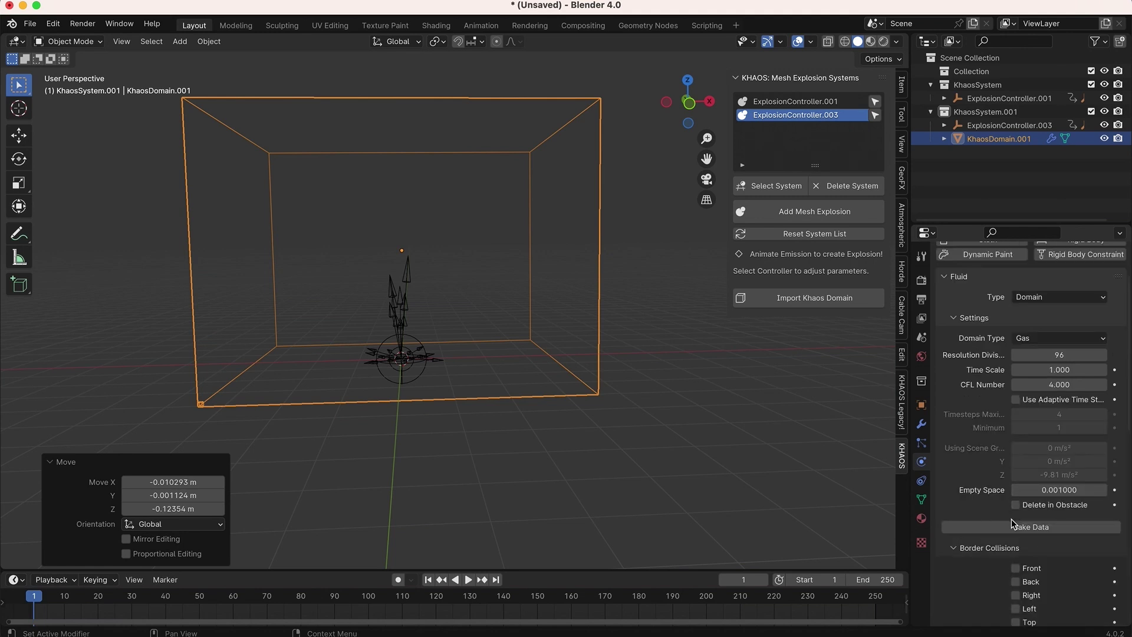
Save the project as QuickstartExplosion in the CGI Comps folder.
left_click(29, 23)
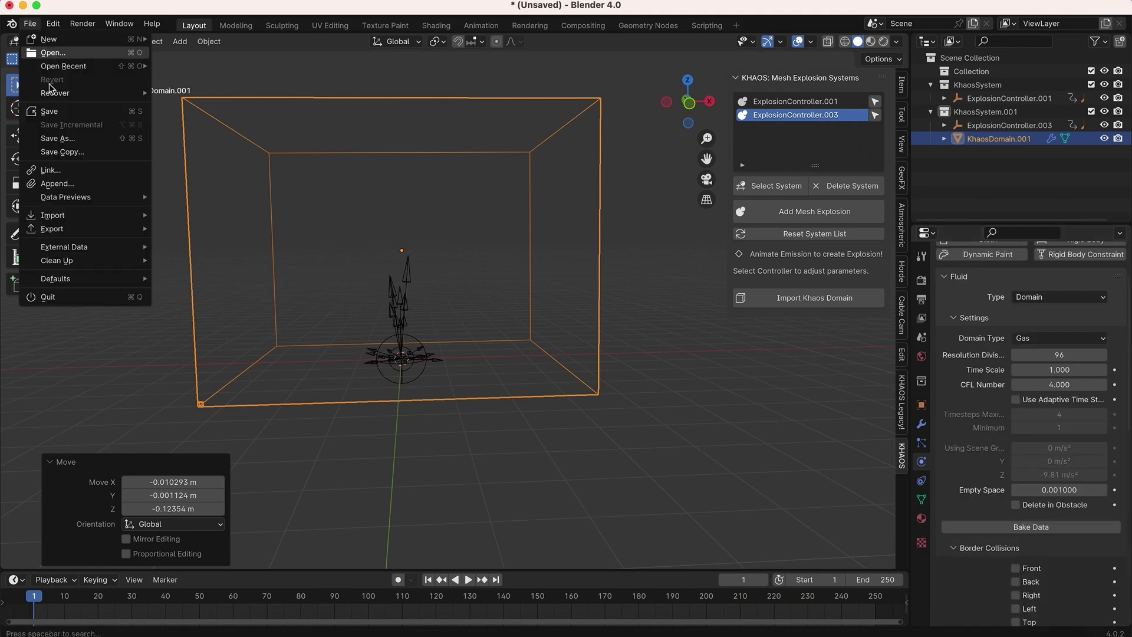
left_click(58, 138)
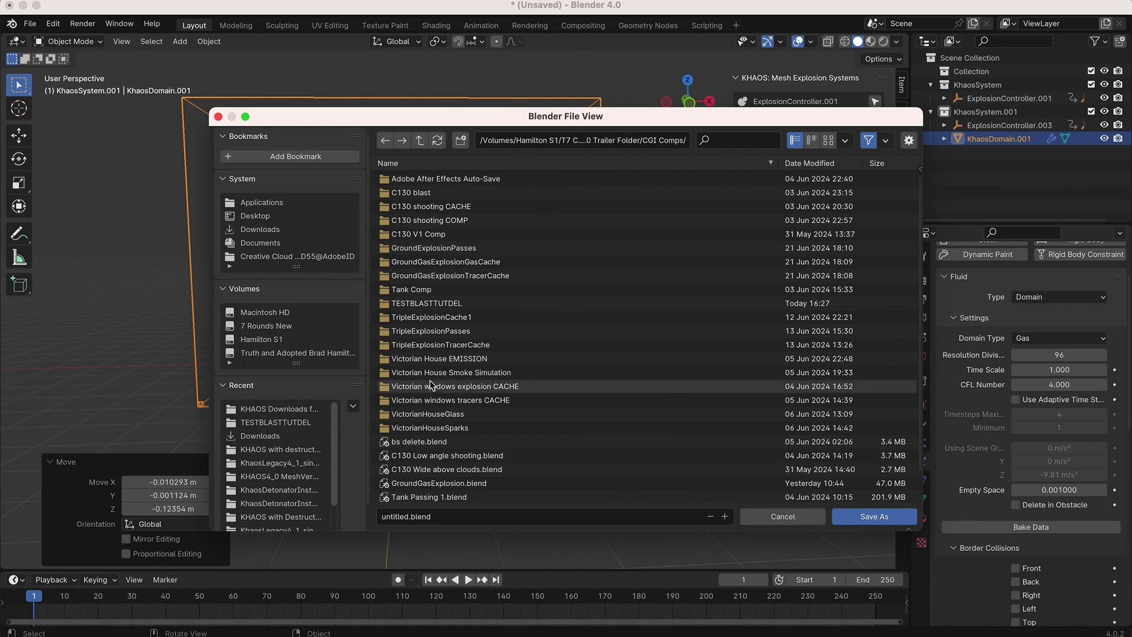
left_click(418, 515)
type("QuickstartExplosion")
left_click(874, 516)
Set the domain's cache directory to a new TutorialCache folder inside CGI Comps.
scroll(983, 488, "down", 12)
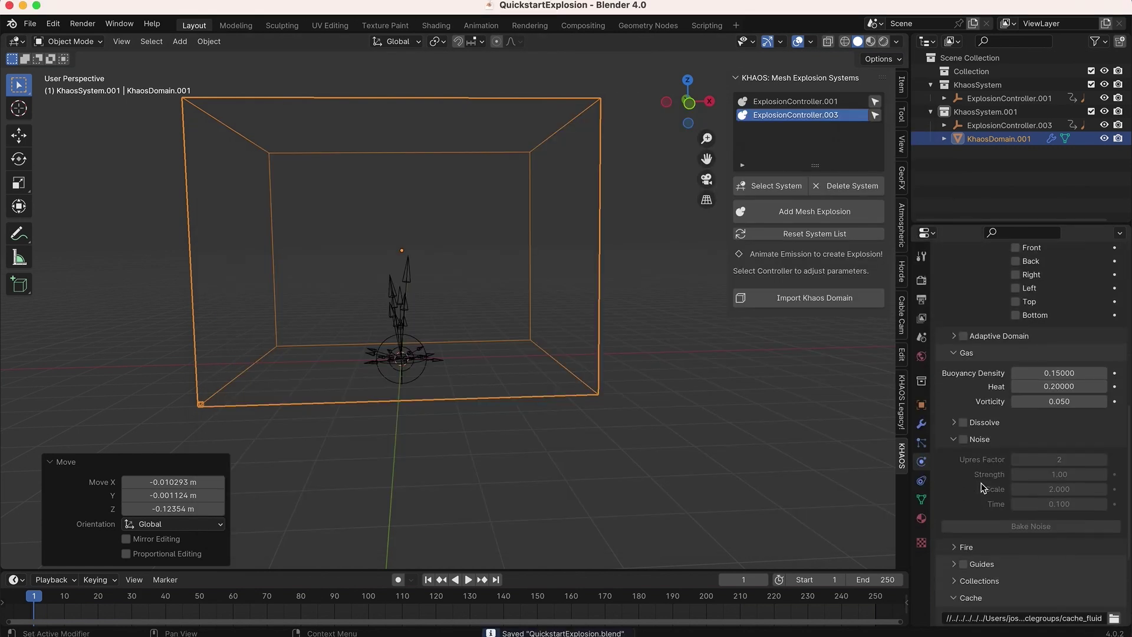
scroll(983, 488, "down", 5)
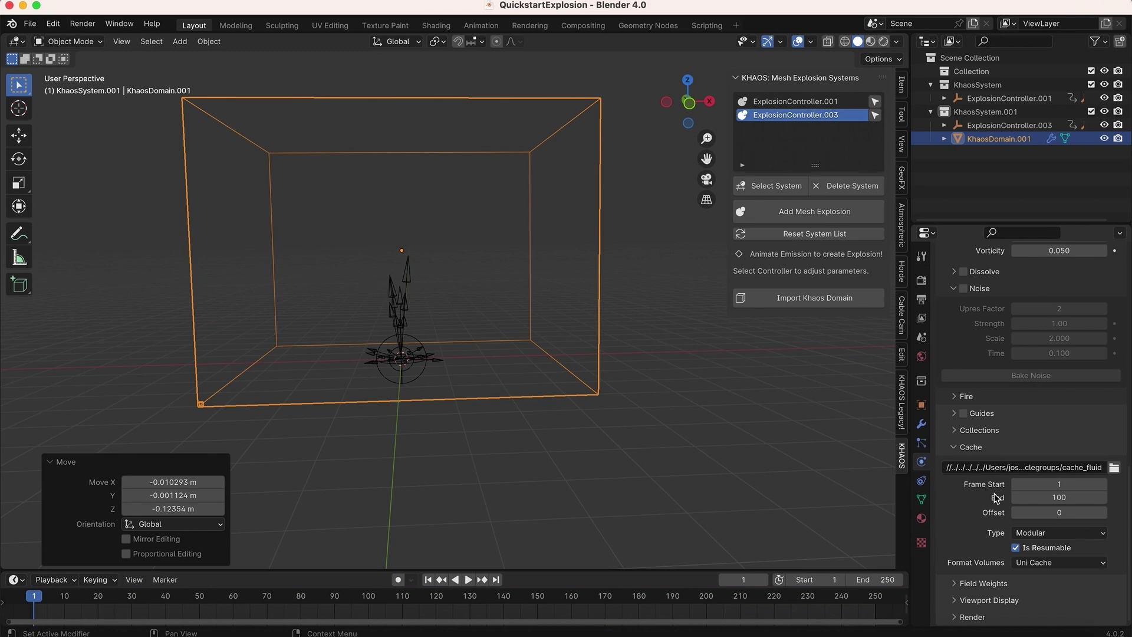
left_click(1114, 467)
left_click(272, 409)
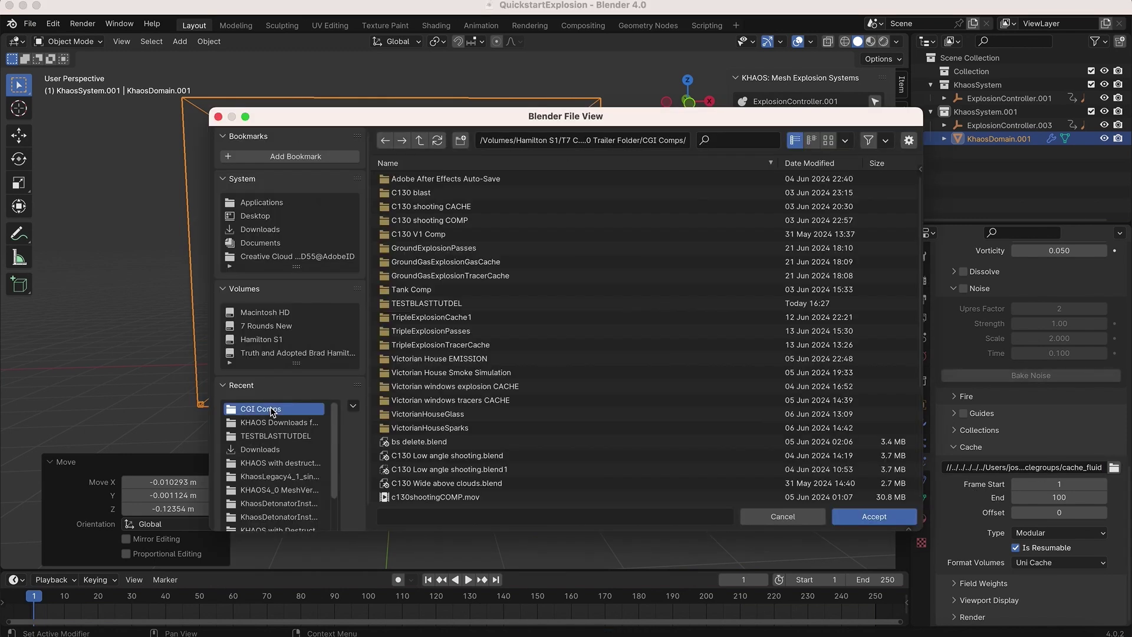
left_click(461, 140)
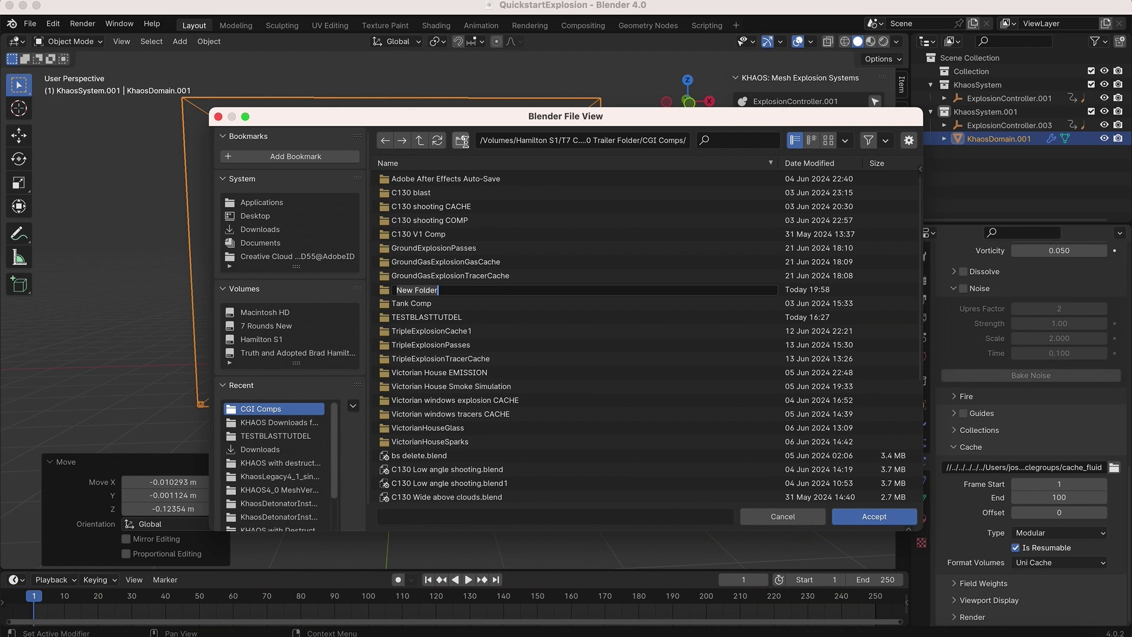
type("Tutor")
key("Return")
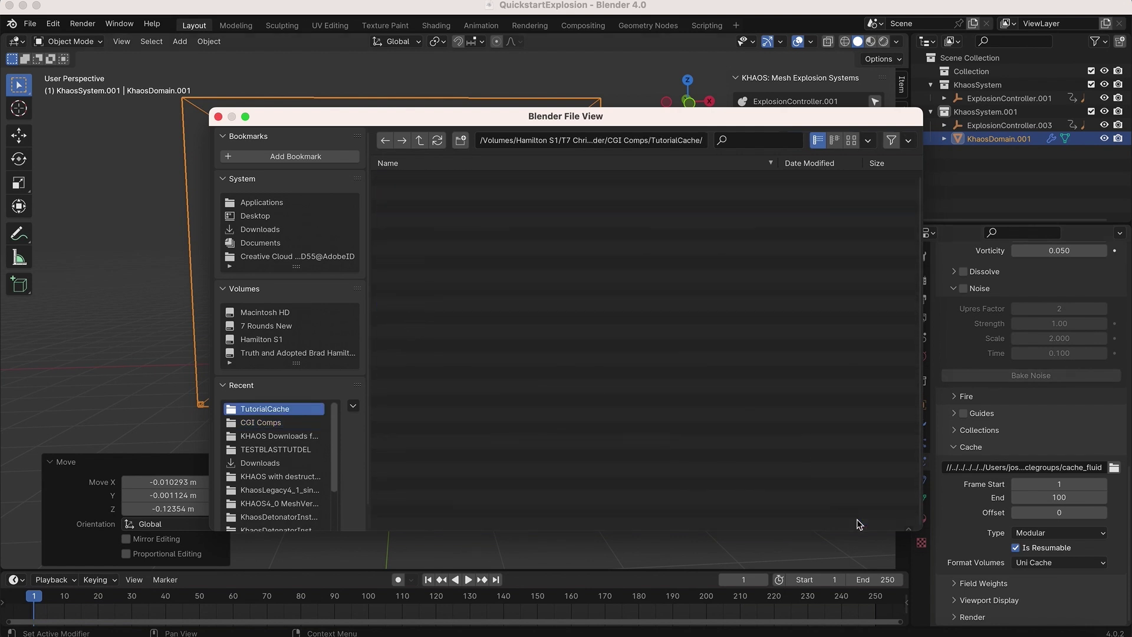
key("Return")
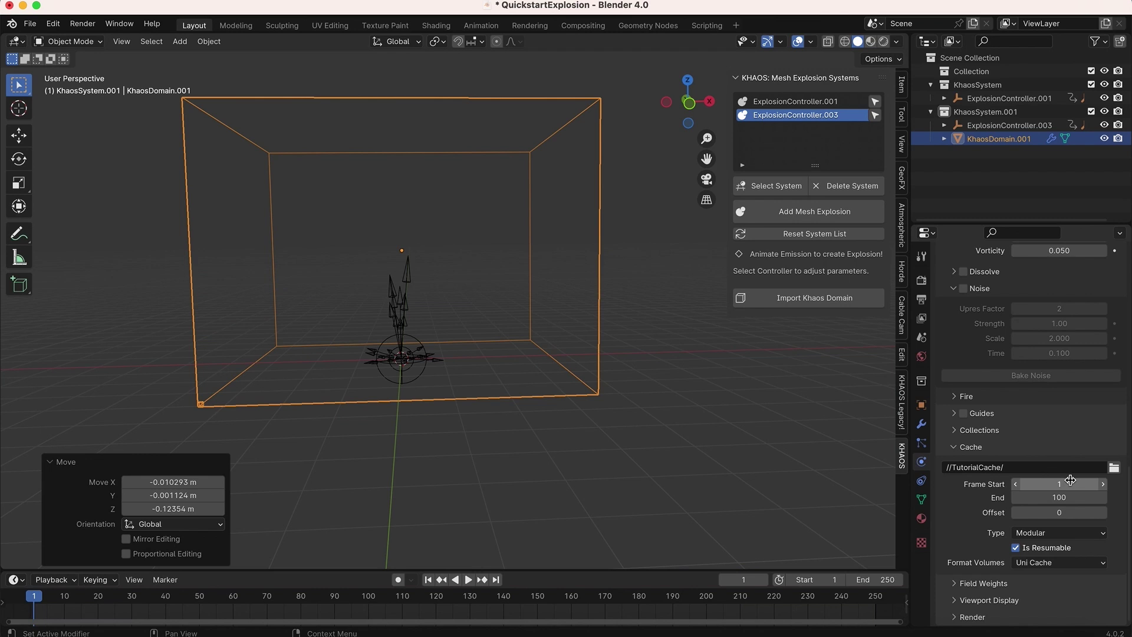
Enable Adaptive Domain on KhaosDomain.001 and bake the gas simulation data at resolution 96.
scroll(976, 414, "up", 15)
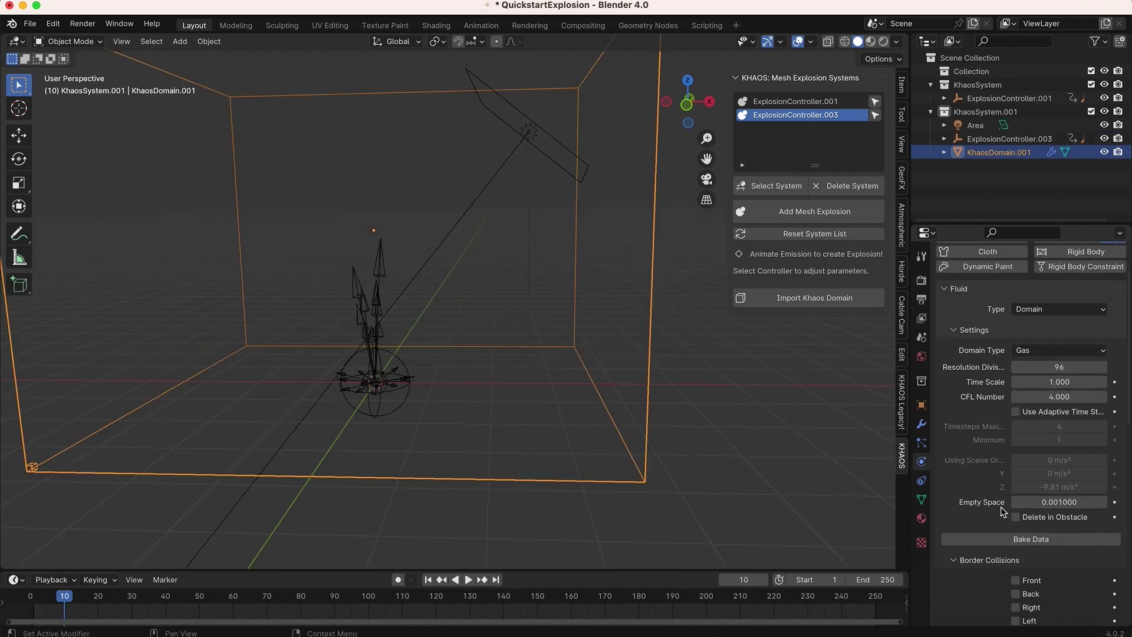
scroll(1000, 510, "down", 8)
left_click(963, 452)
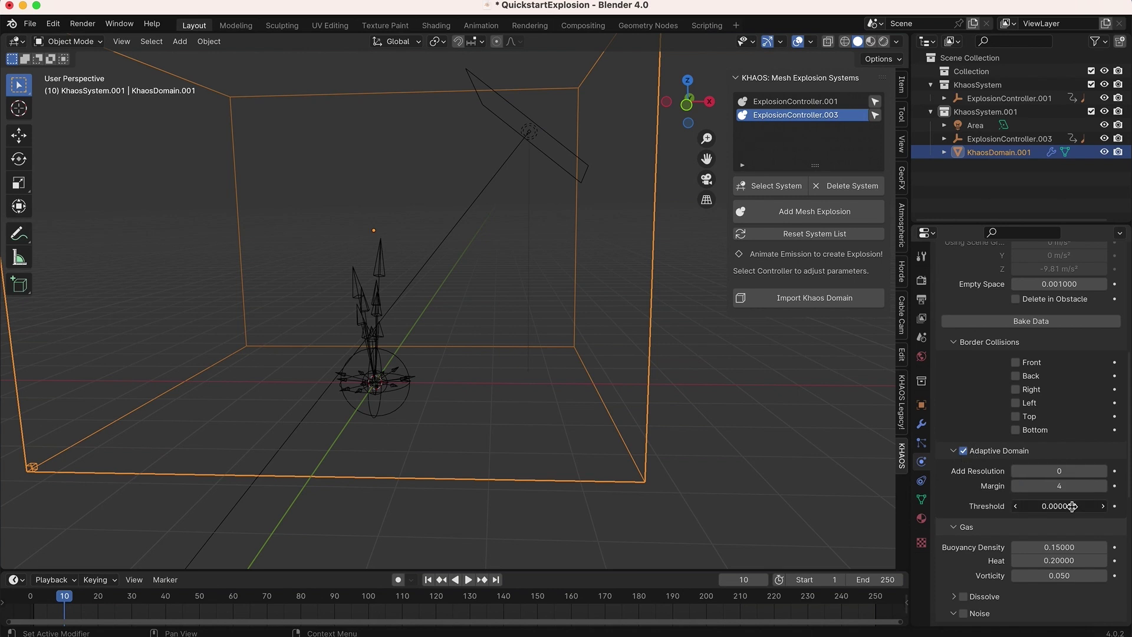
scroll(997, 385, "up", 6)
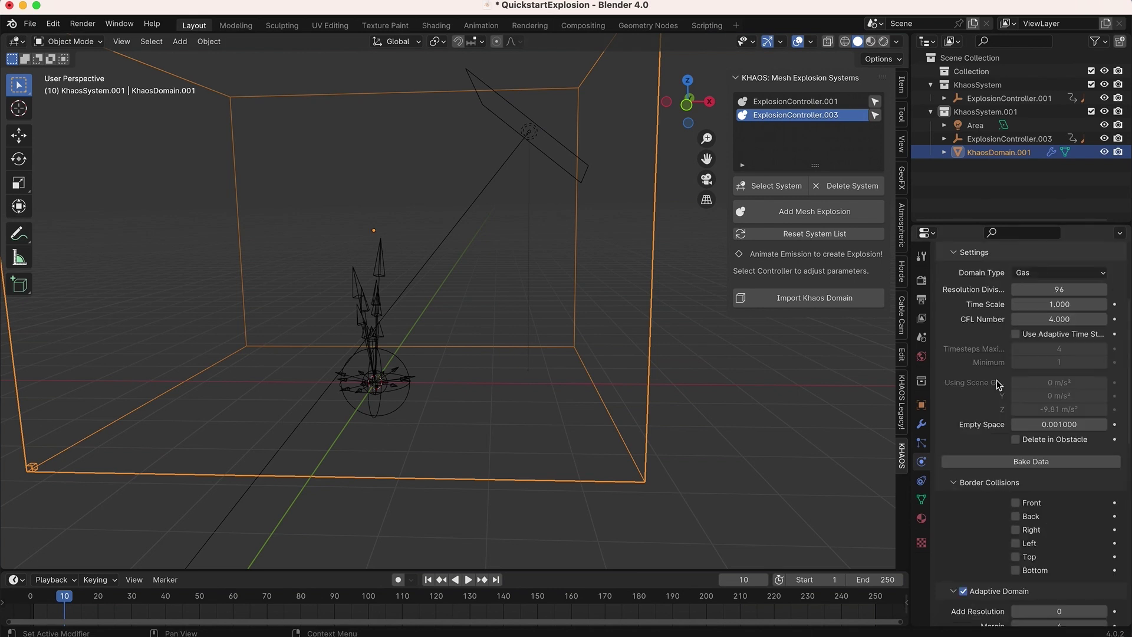
left_click(1032, 461)
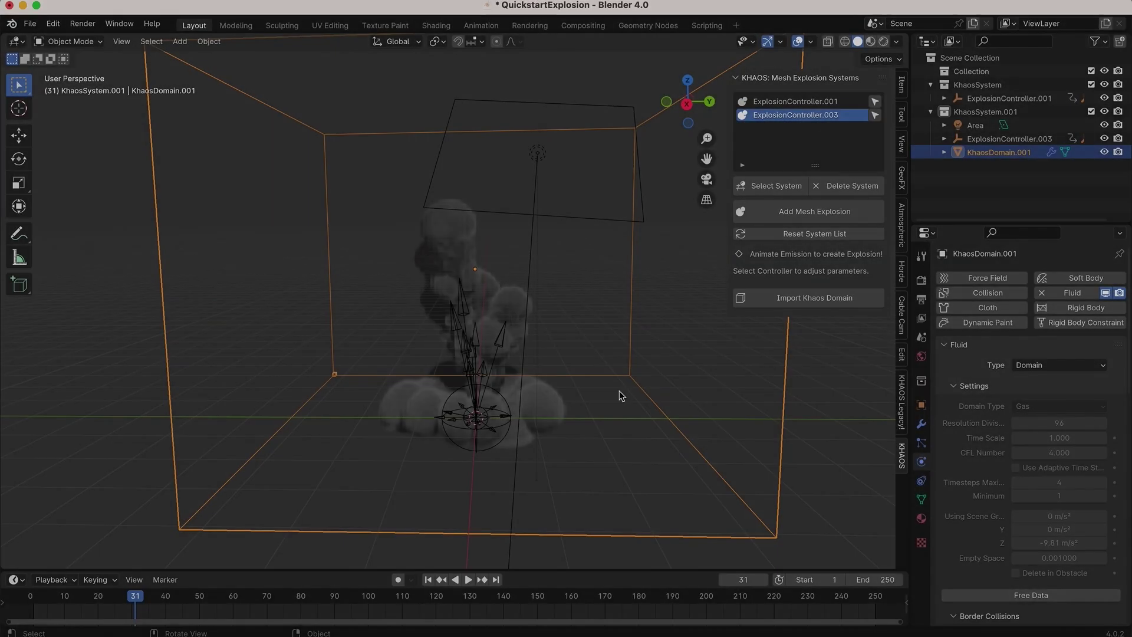
Play back the baked simulation from the first frame and examine the smoke's shape from several sides.
scroll(619, 390, "right", 10)
scroll(619, 390, "right", 15)
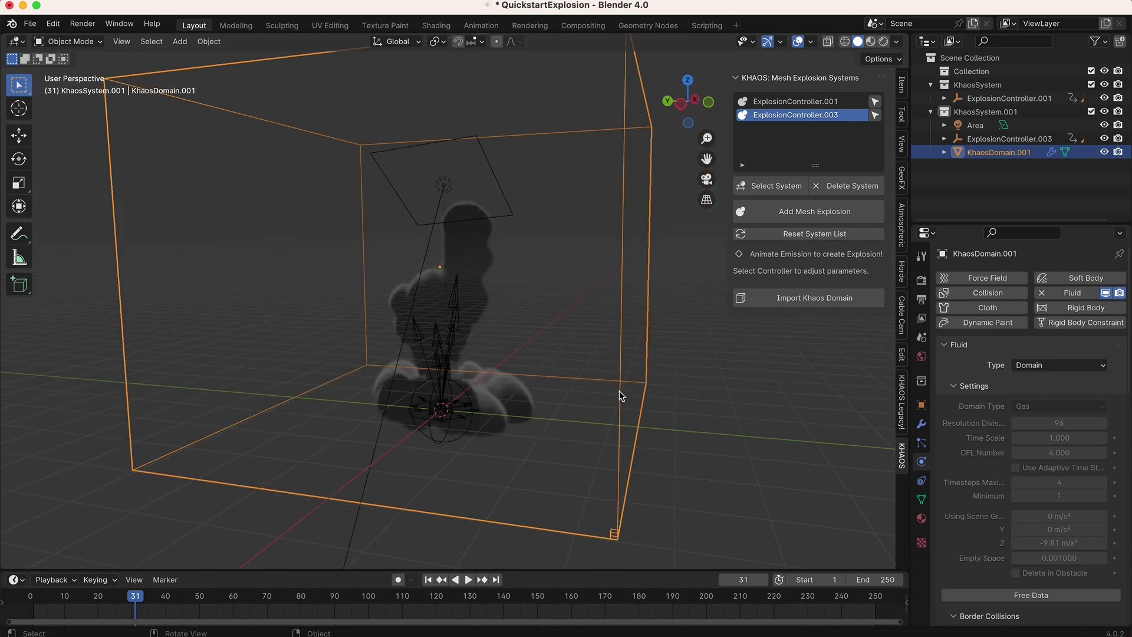
scroll(619, 390, "up", 2)
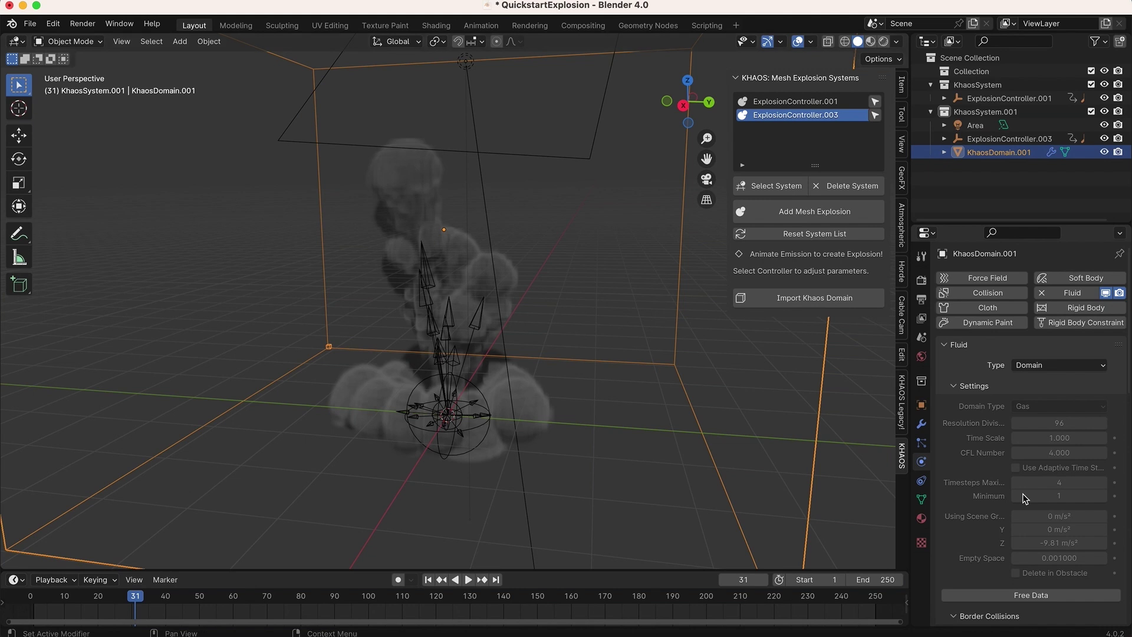
scroll(1017, 501, "down", 3)
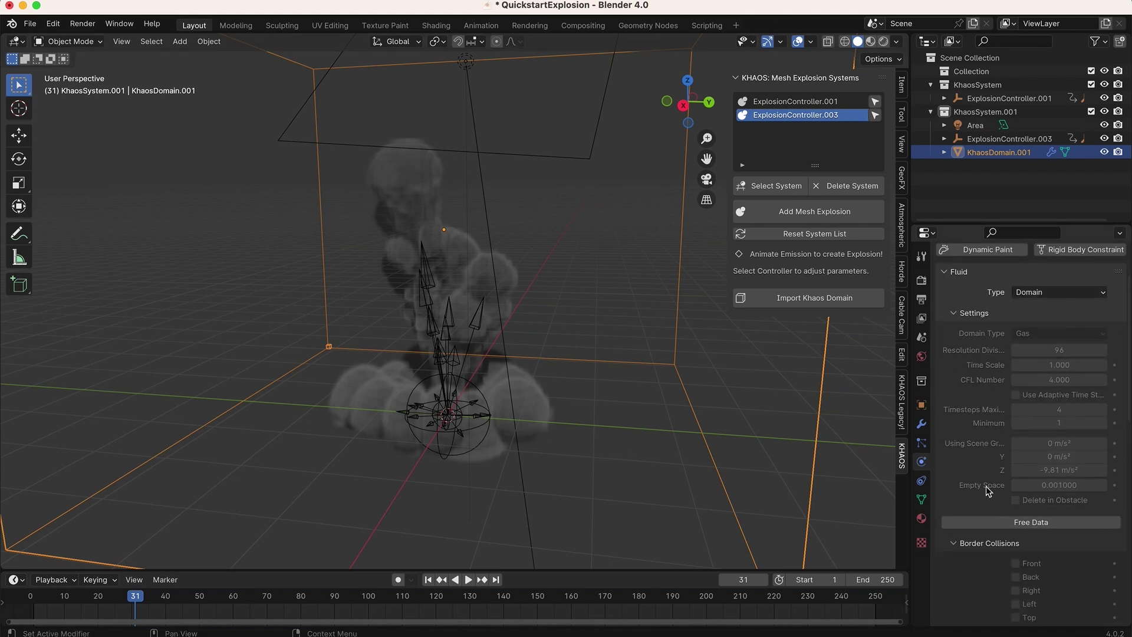
scroll(592, 369, "left", 5)
scroll(592, 370, "right", 3)
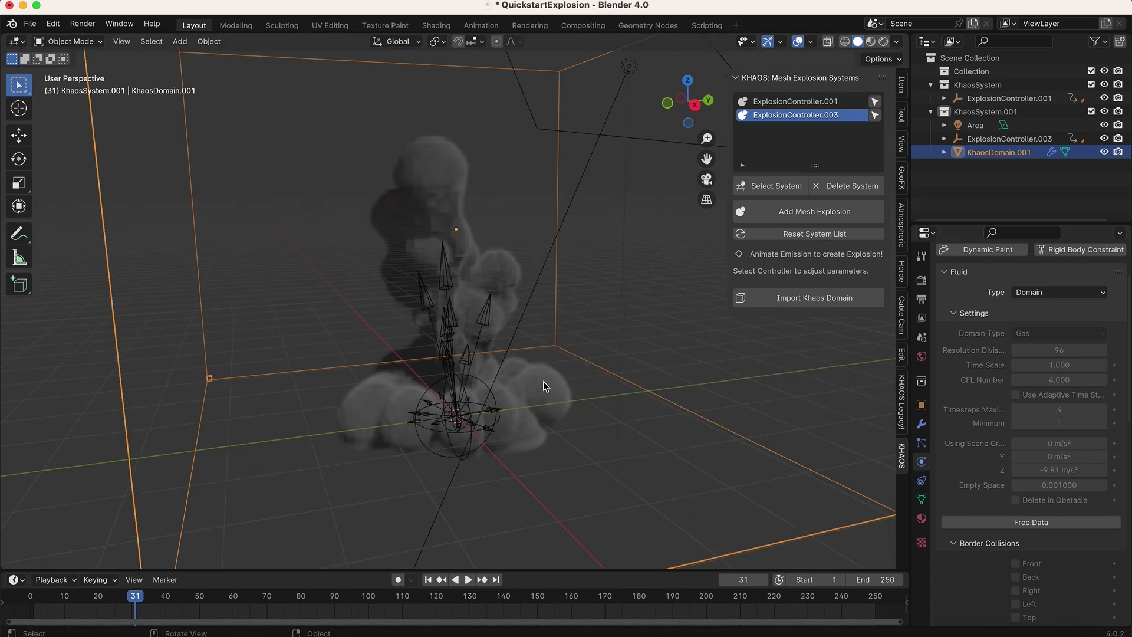
left_click(428, 580)
key("space")
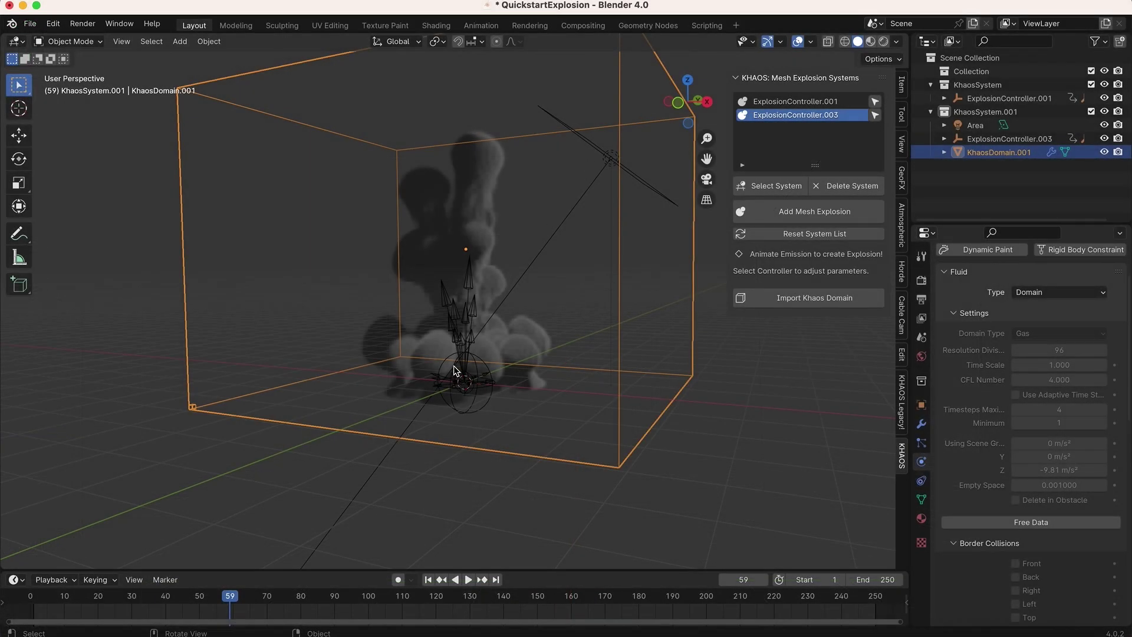
middle_click_drag(482, 323, 467, 335)
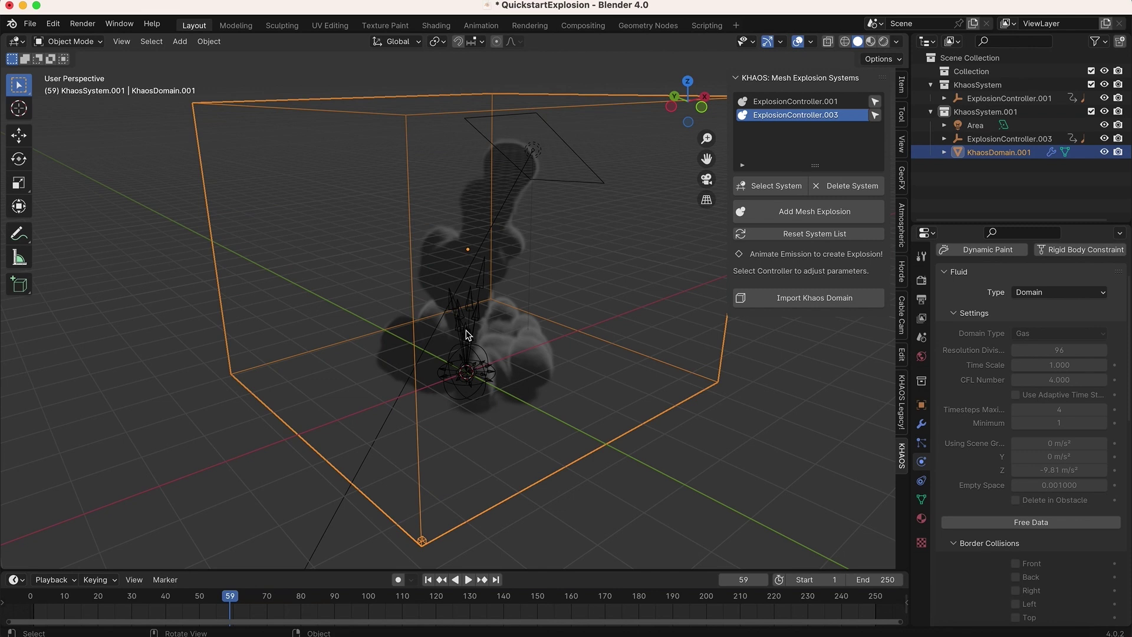
middle_click_drag(583, 309, 660, 324)
Enable Noise on the domain with an Upres Factor of 3 and bake the noise.
scroll(1011, 468, "down", 10)
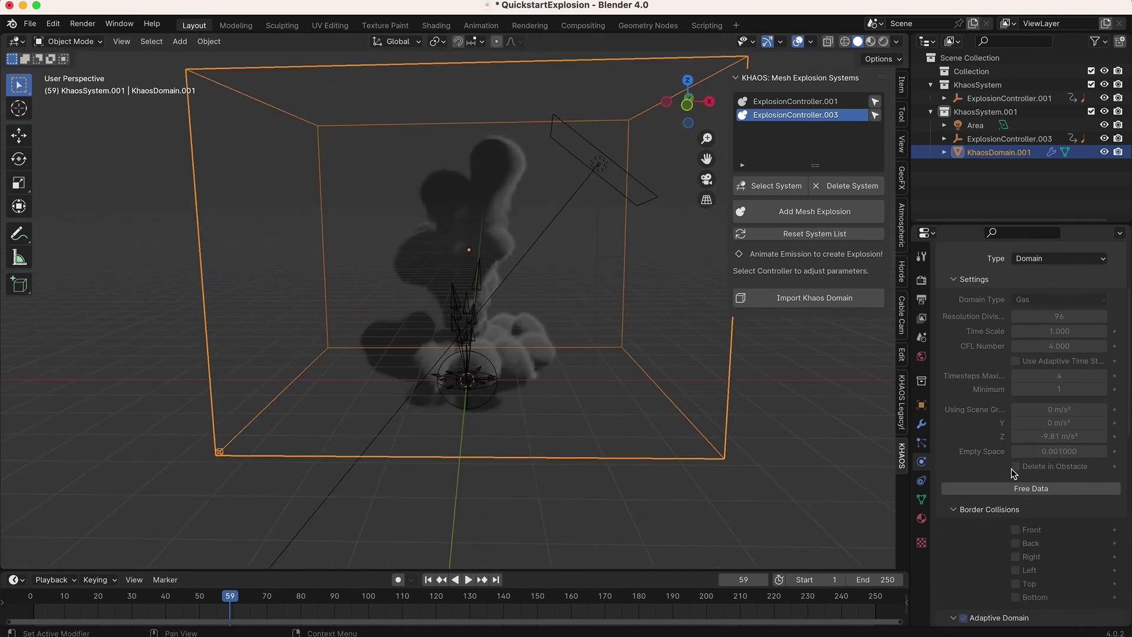
scroll(1011, 468, "down", 3)
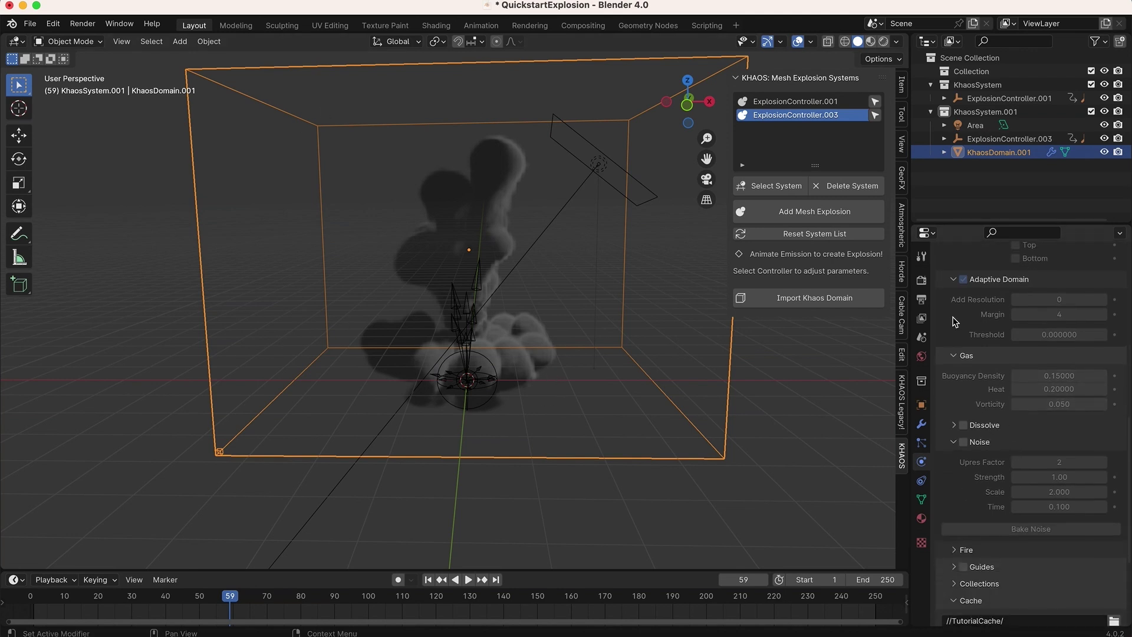
scroll(967, 472, "down", 2)
left_click(964, 404)
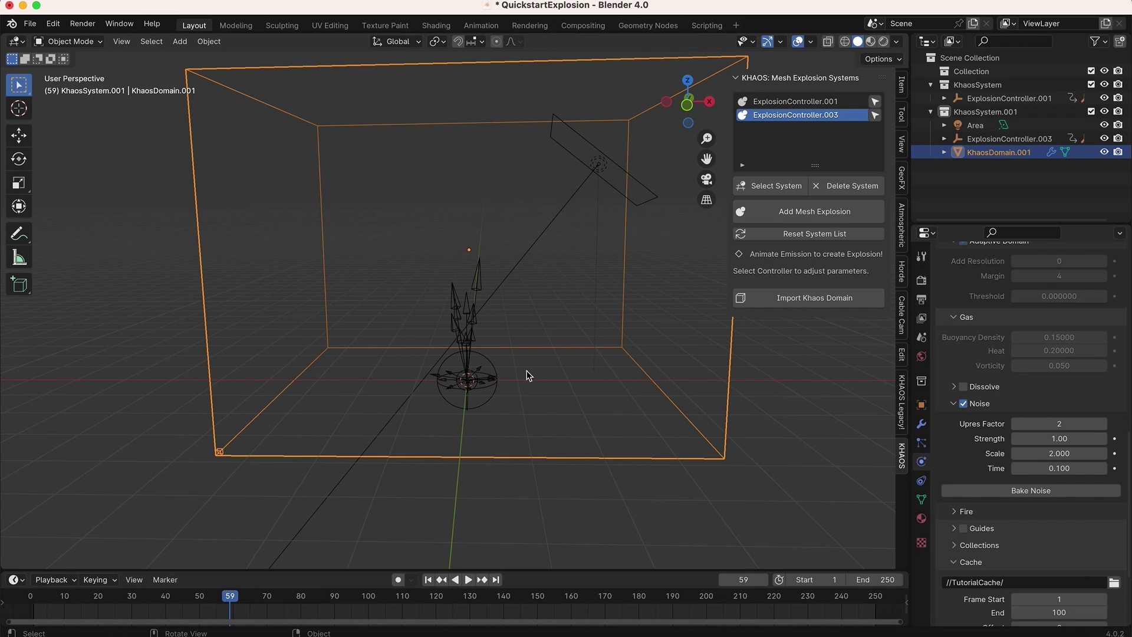
left_click(1059, 423)
type("3")
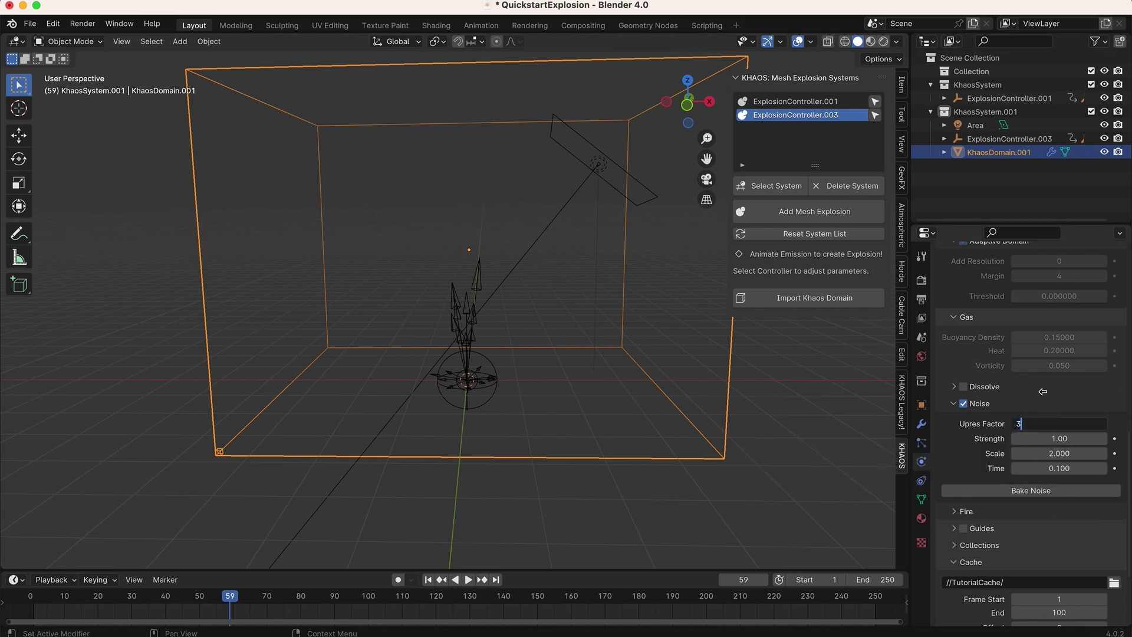
key("Return")
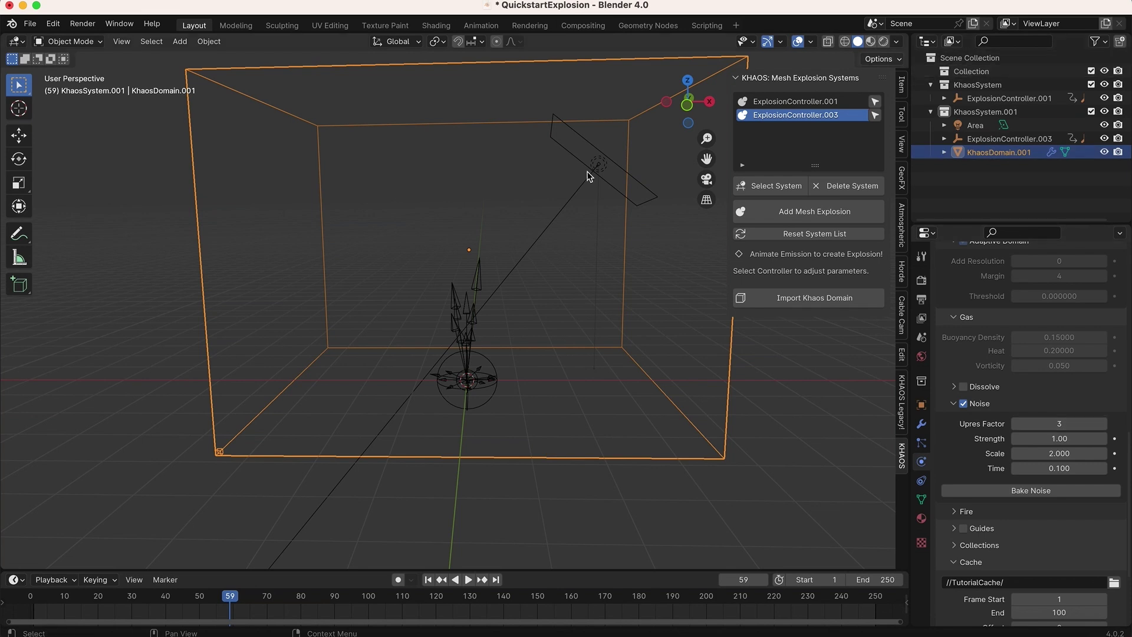
scroll(967, 460, "down", 1)
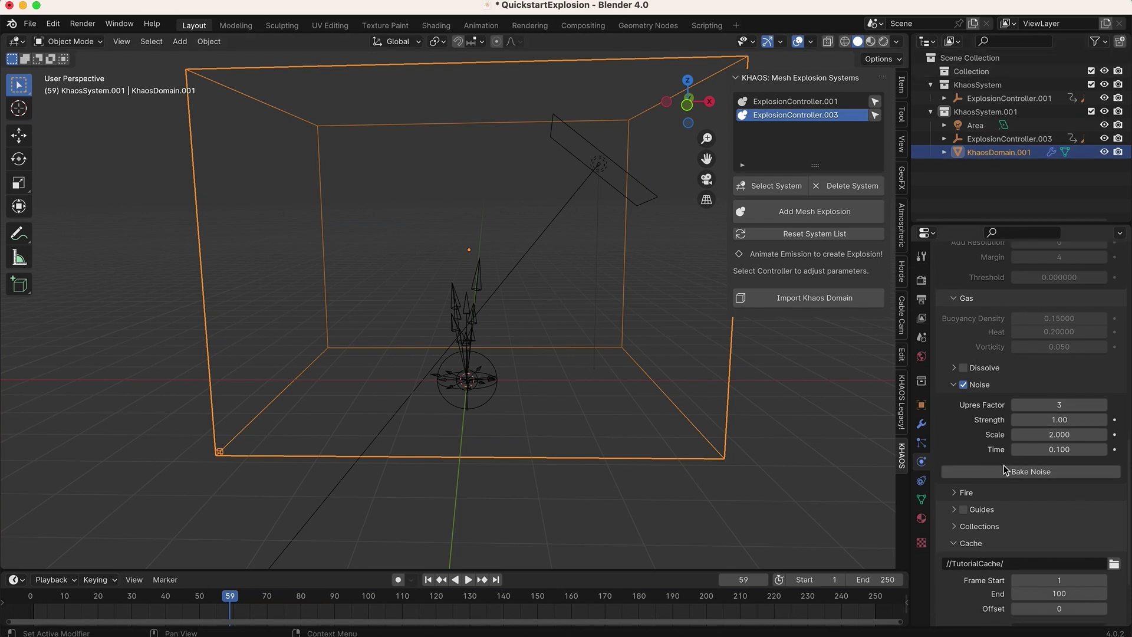
left_click(1027, 469)
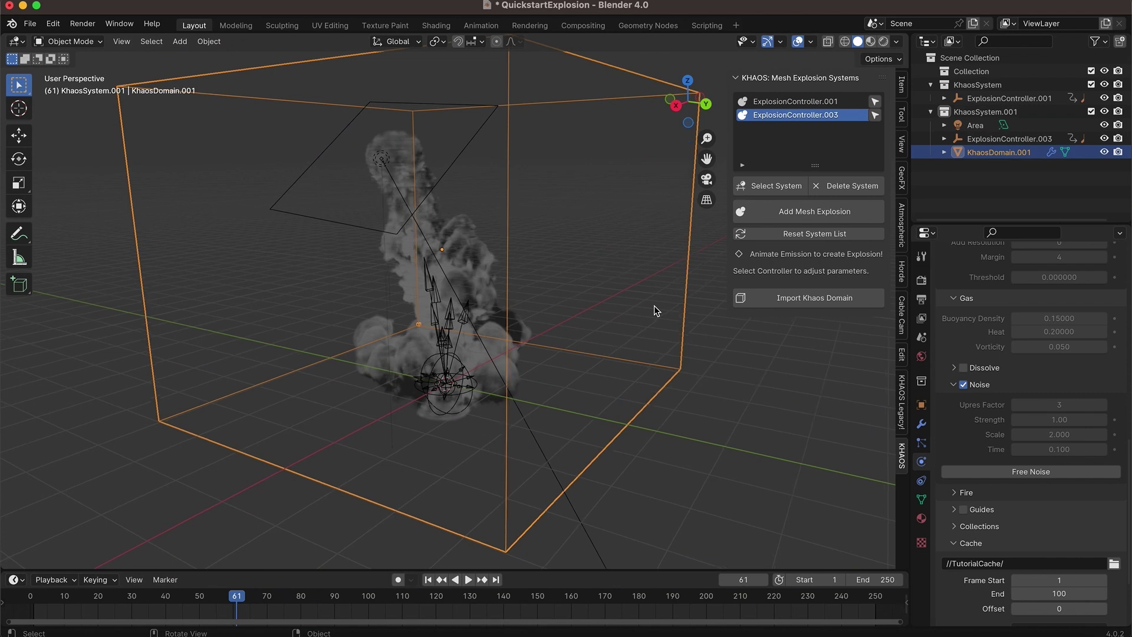
Move the area light about 2.6 m along X and 1.3 m up, farther from the explosion.
scroll(653, 305, "right", 10)
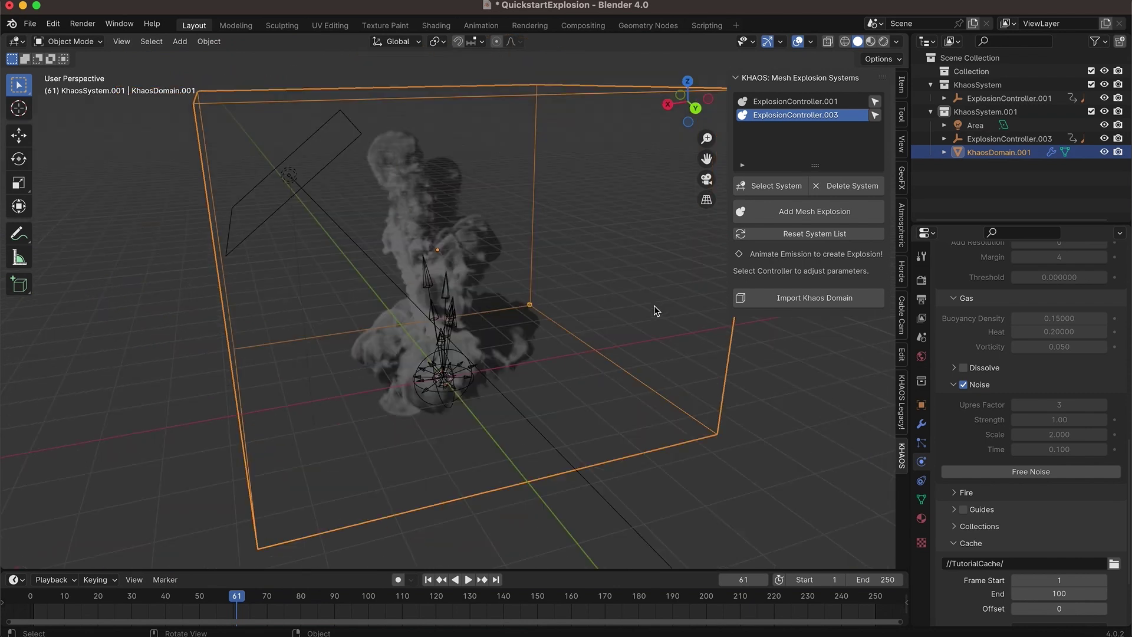
scroll(437, 289, "right", 8)
middle_click_drag(437, 289, 438, 289)
left_click(315, 181)
scroll(433, 226, "down", 5)
scroll(432, 226, "right", 8)
key("g")
left_click(351, 186)
Duplicate the area light to the opposite side of the domain, rotate it towards the explosion and scale it up to about 1.22.
key("shift+d")
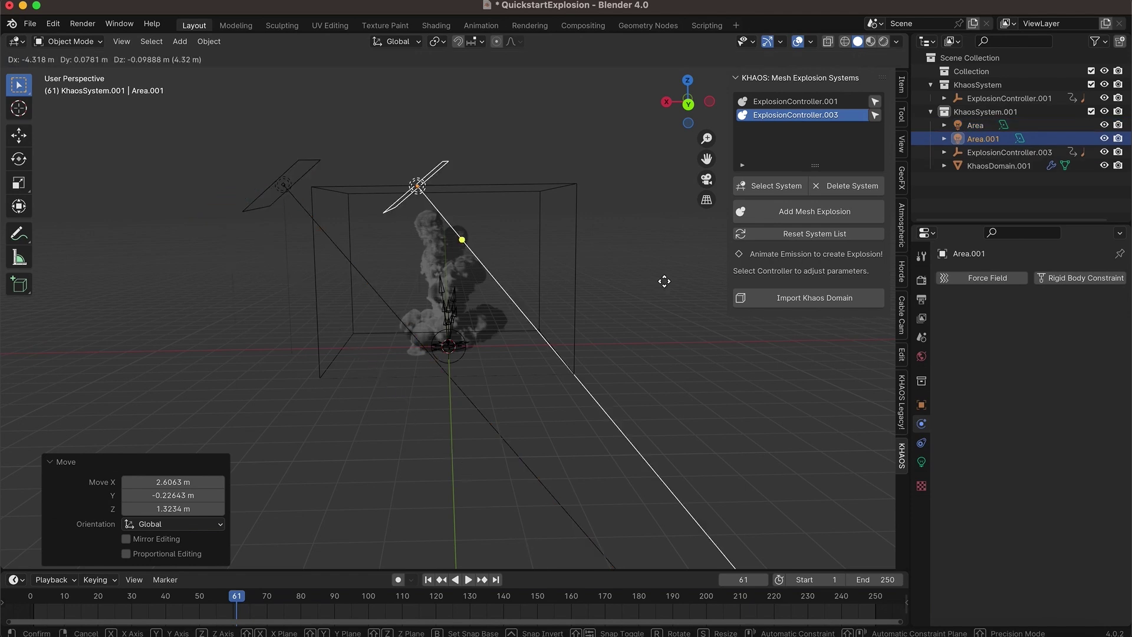
left_click(822, 390)
key("r")
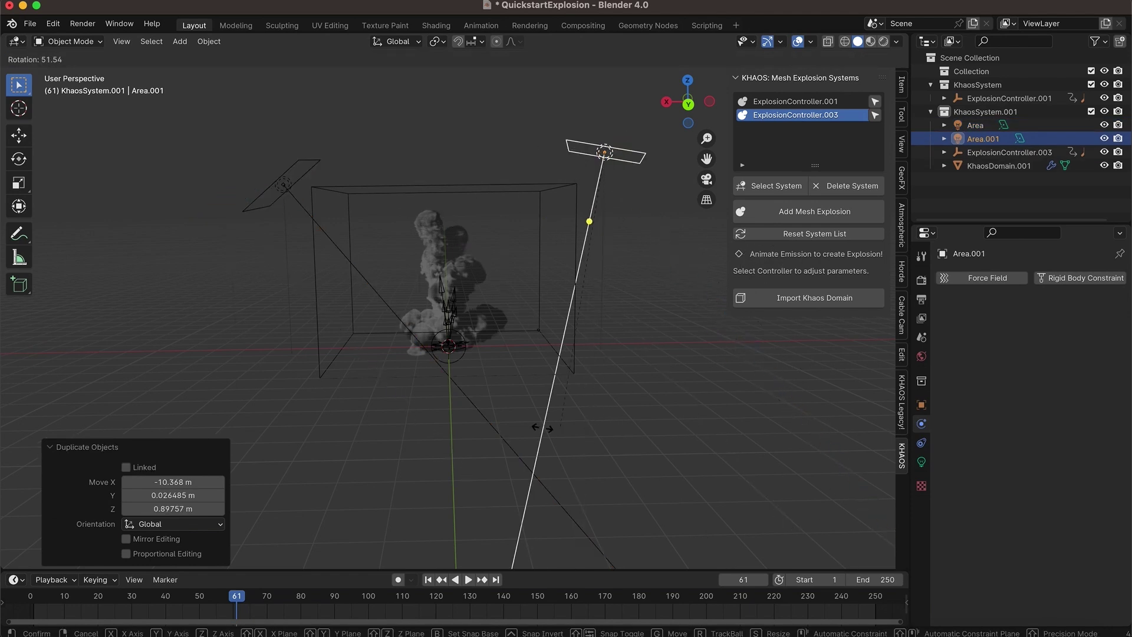
left_click(497, 283)
middle_click_drag(497, 283, 493, 164)
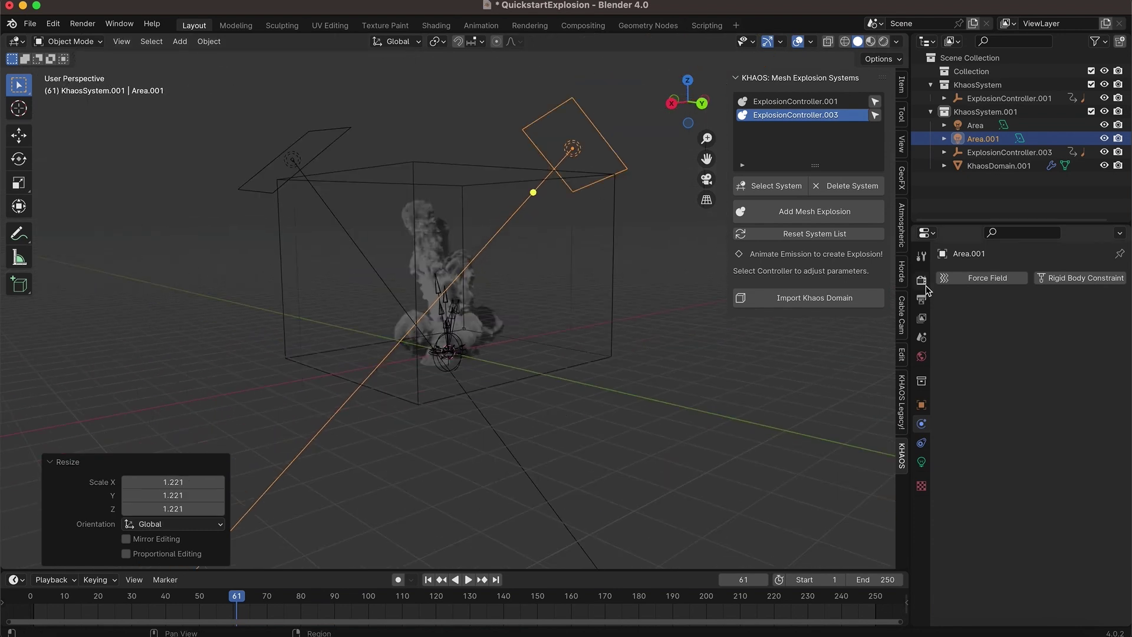
Set the Cycles light paths' maximum Volume bounces to 1.
left_click(922, 280)
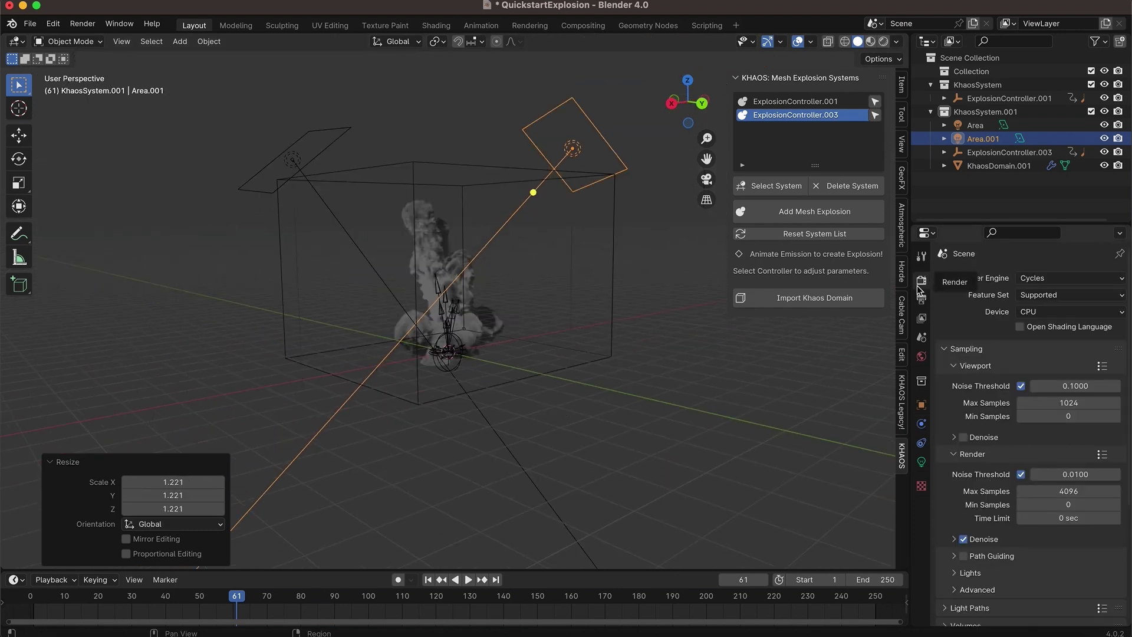
scroll(982, 567, "down", 5)
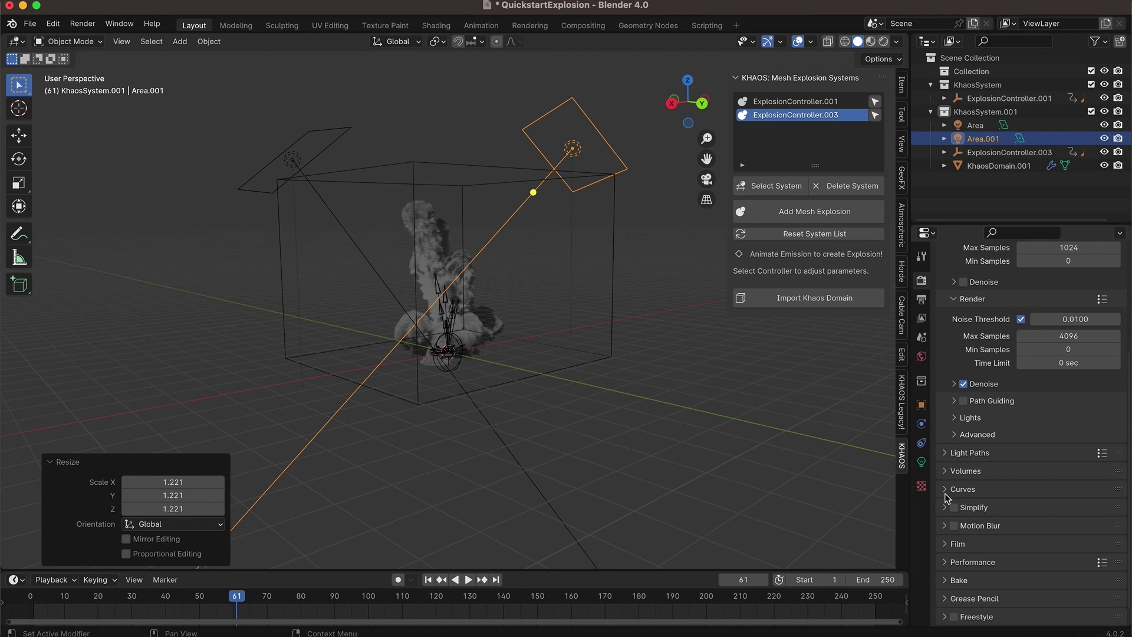
left_click(954, 452)
double_click(1068, 547)
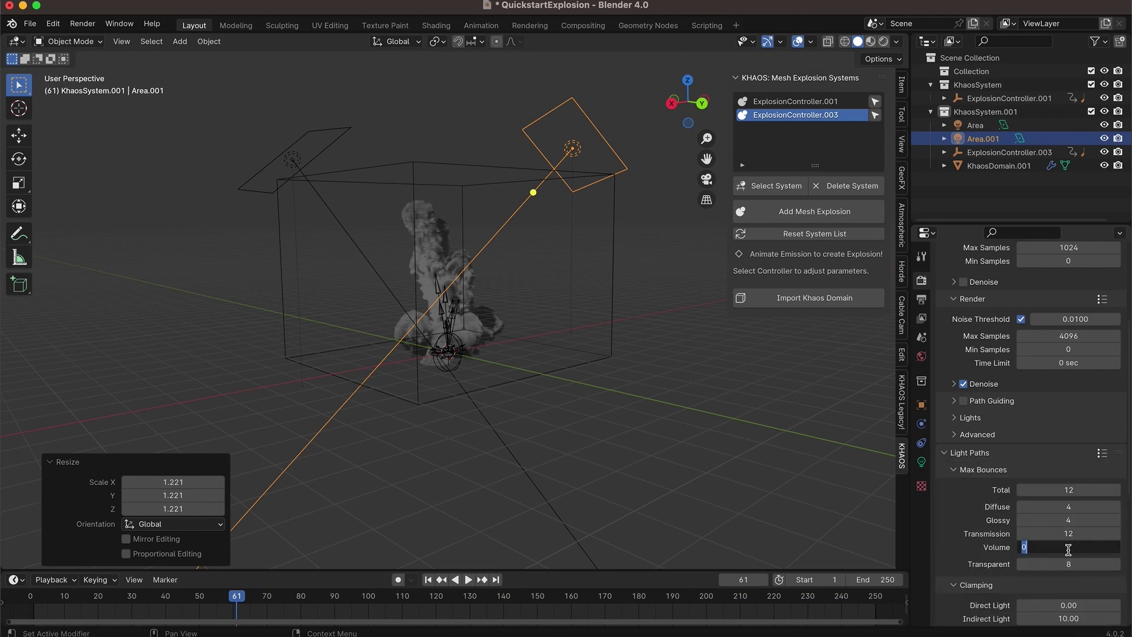
key("Return")
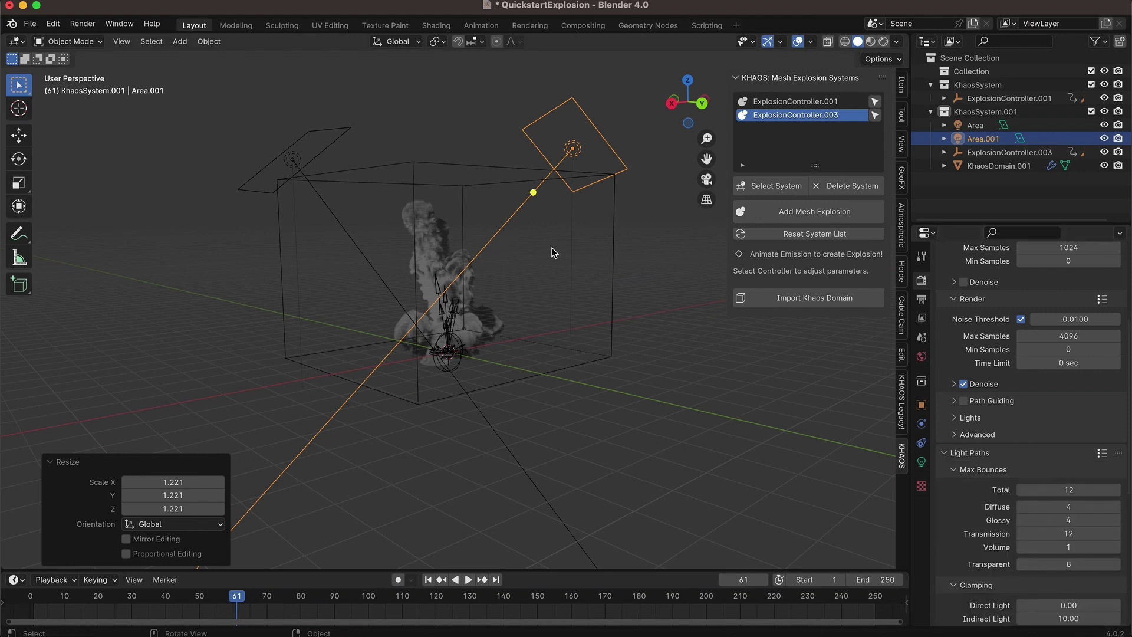
Inspect the noise-detailed smoke from several sides and switch to the Shading workspace.
scroll(553, 253, "right", 5)
scroll(417, 241, "up", 5)
scroll(431, 237, "up", 3, "shift")
scroll(431, 238, "up", 1, "shift")
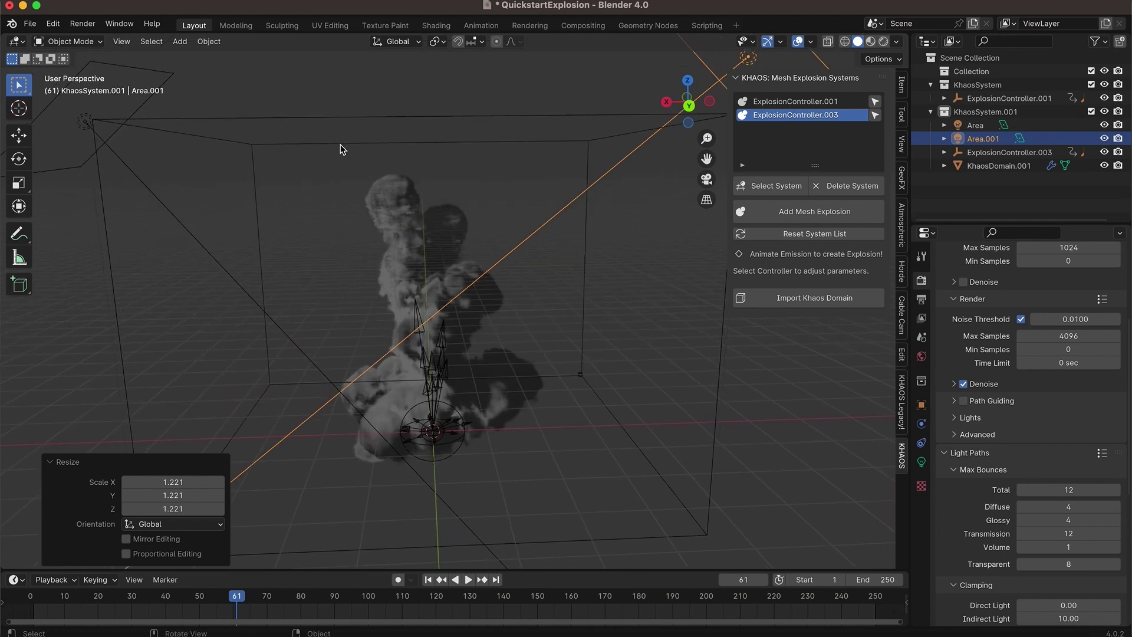
scroll(491, 333, "left", 5)
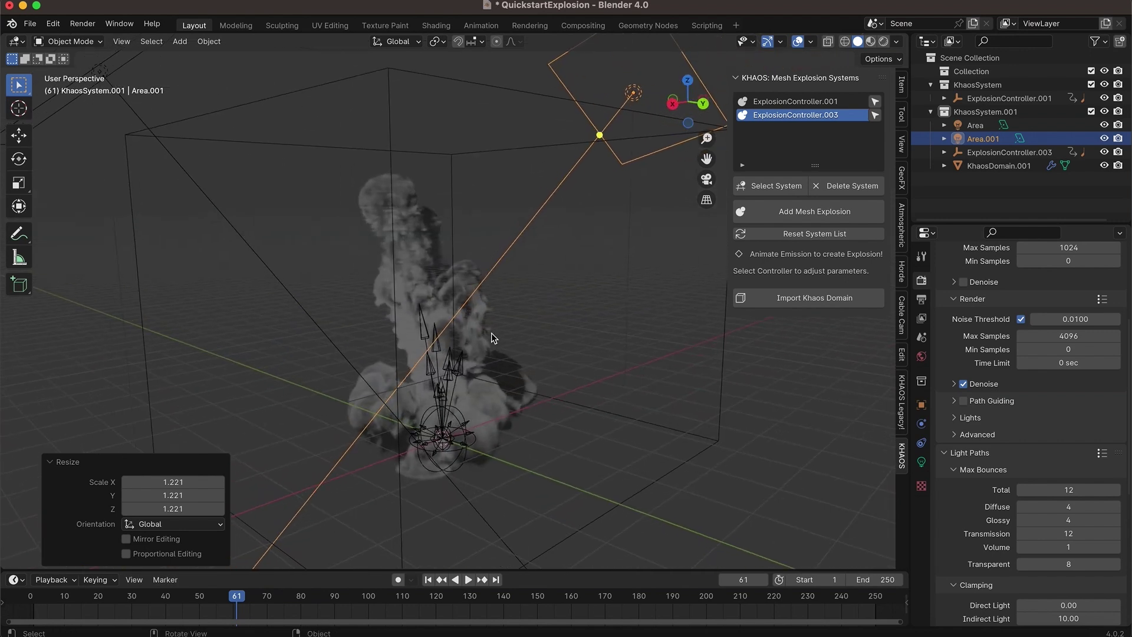
scroll(490, 332, "right", 10)
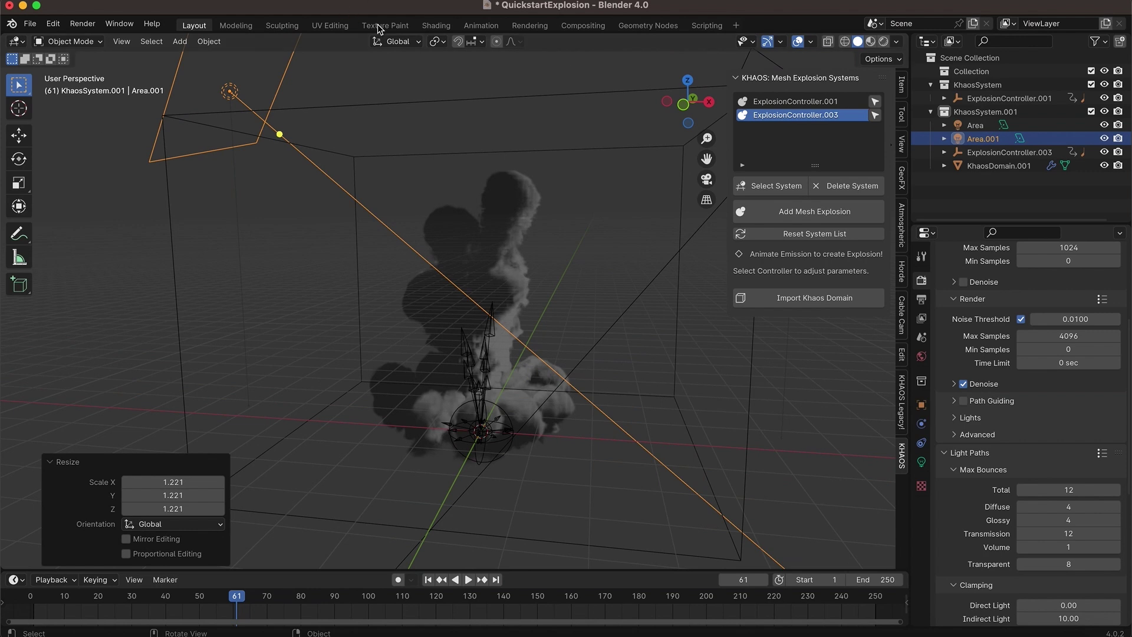
left_click(435, 25)
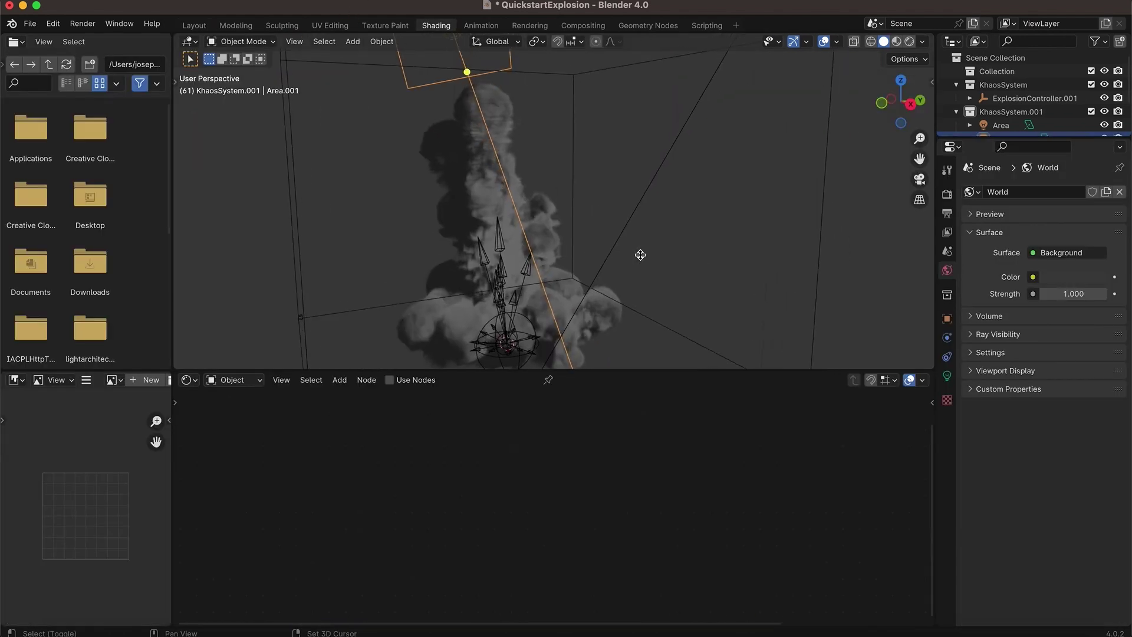
Select the KhaosDomain.001 domain to load its material nodes and switch the viewport to rendered shading.
scroll(640, 254, "down", 5)
left_click(712, 200)
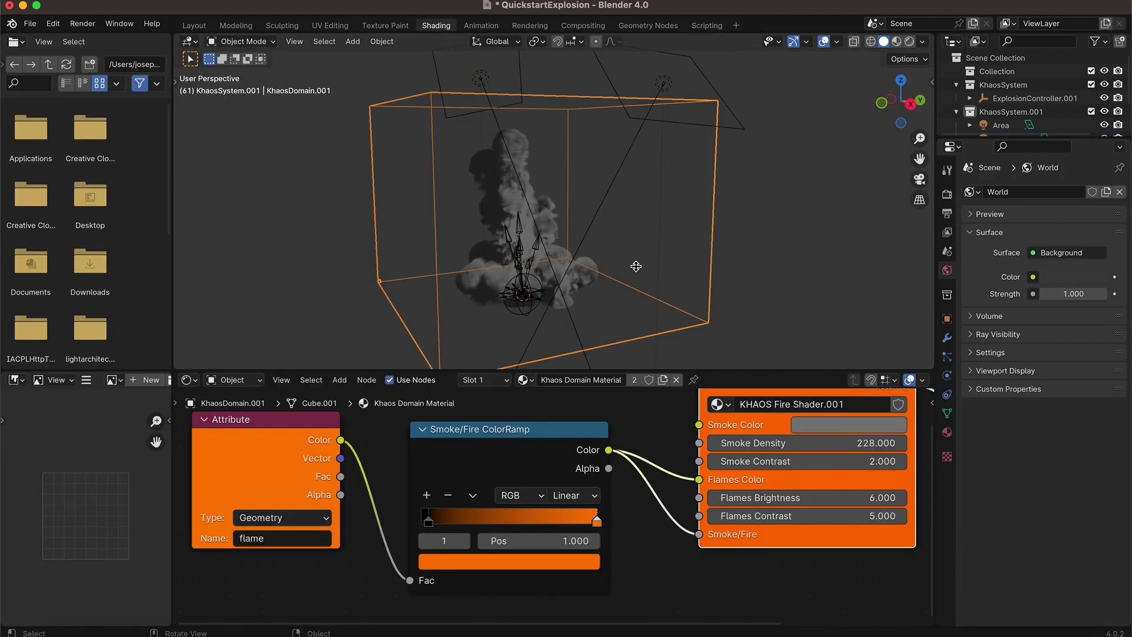
scroll(563, 444, "down", 4)
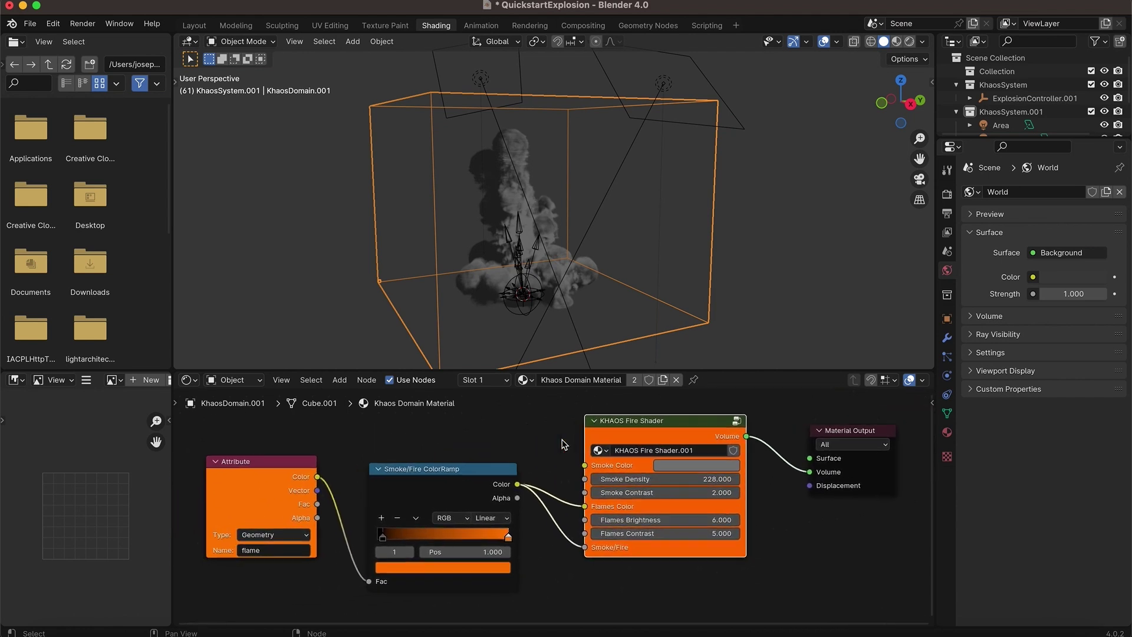
scroll(742, 445, "down", 1)
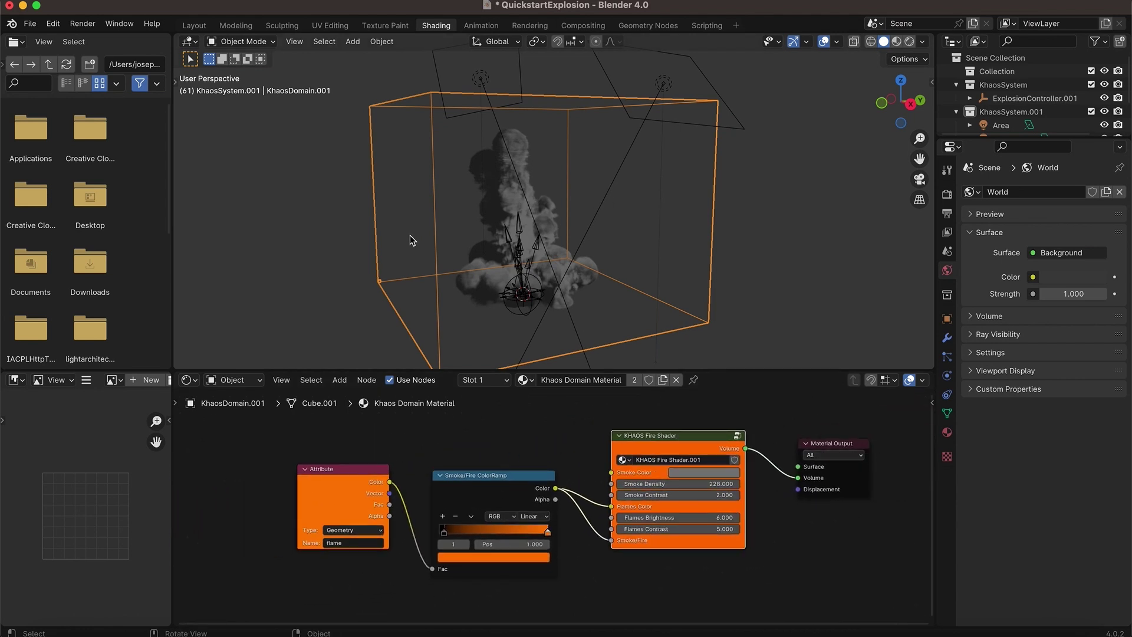
scroll(410, 235, "left", 8)
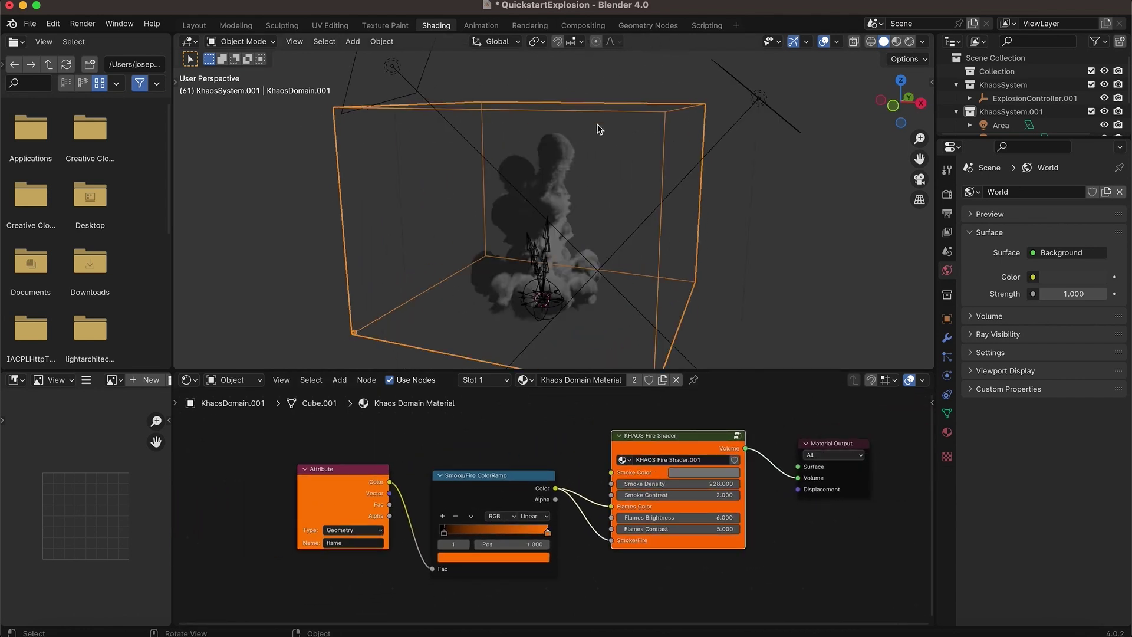
left_click(910, 42)
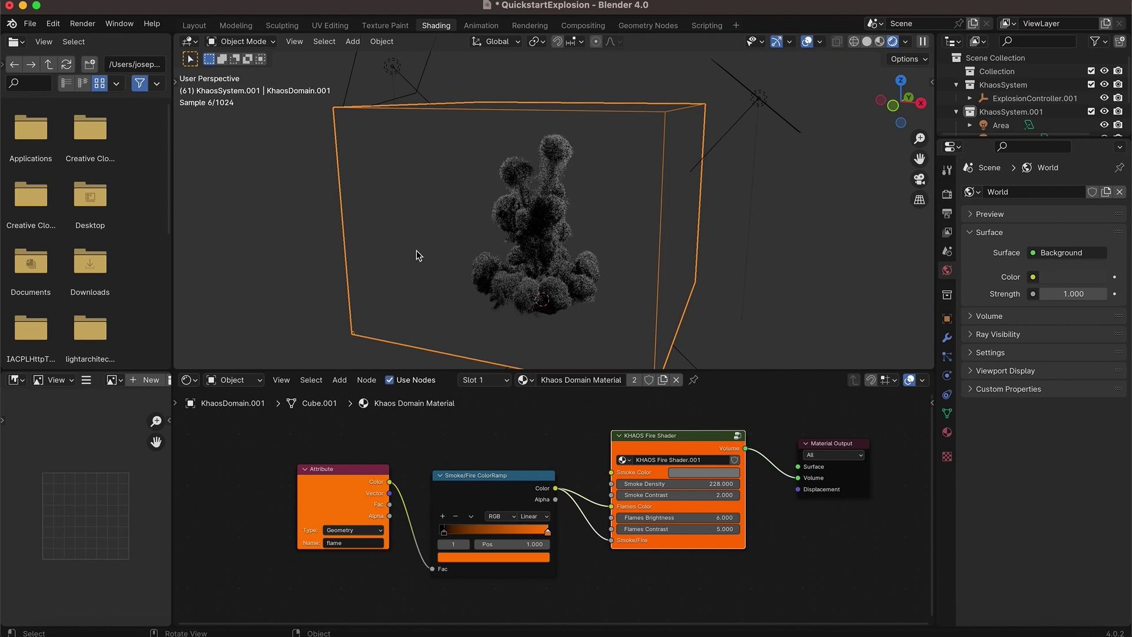
Set the Smoke Density of the KHAOS Fire Shader to 20.
scroll(547, 282, "right", 5)
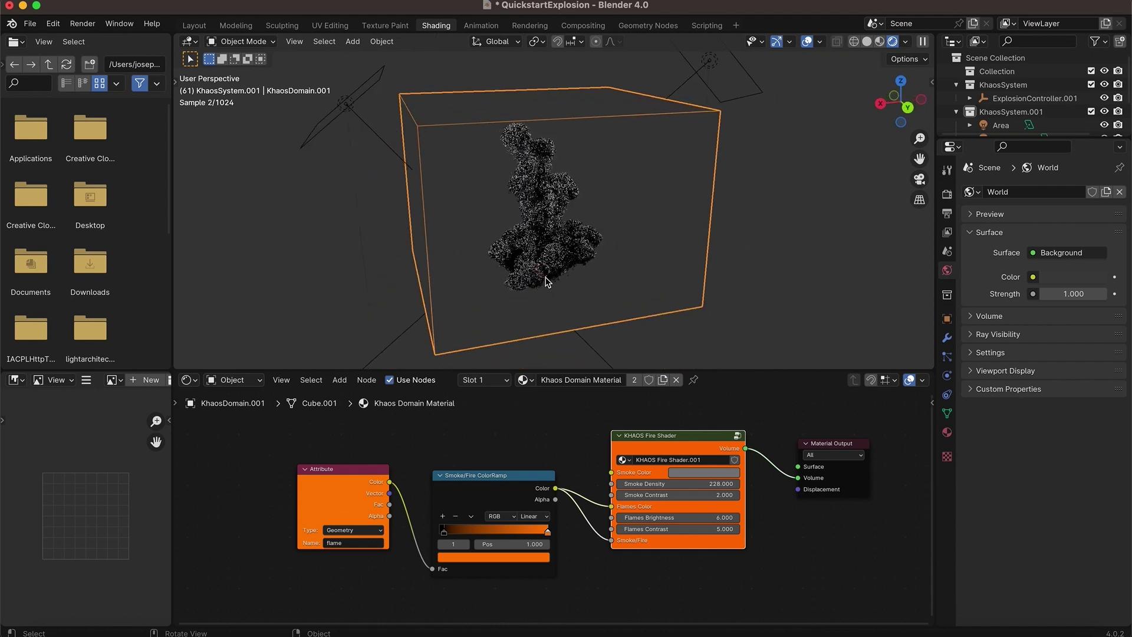
scroll(548, 282, "left", 3)
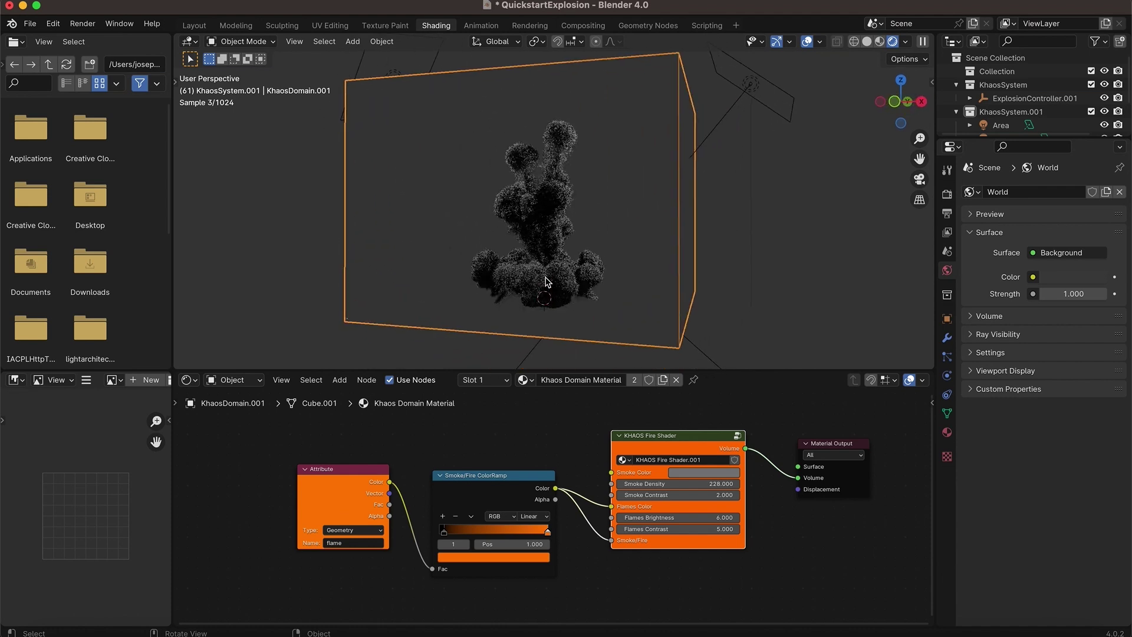
scroll(547, 282, "left", 5)
scroll(547, 282, "up", 3)
scroll(547, 282, "left", 4)
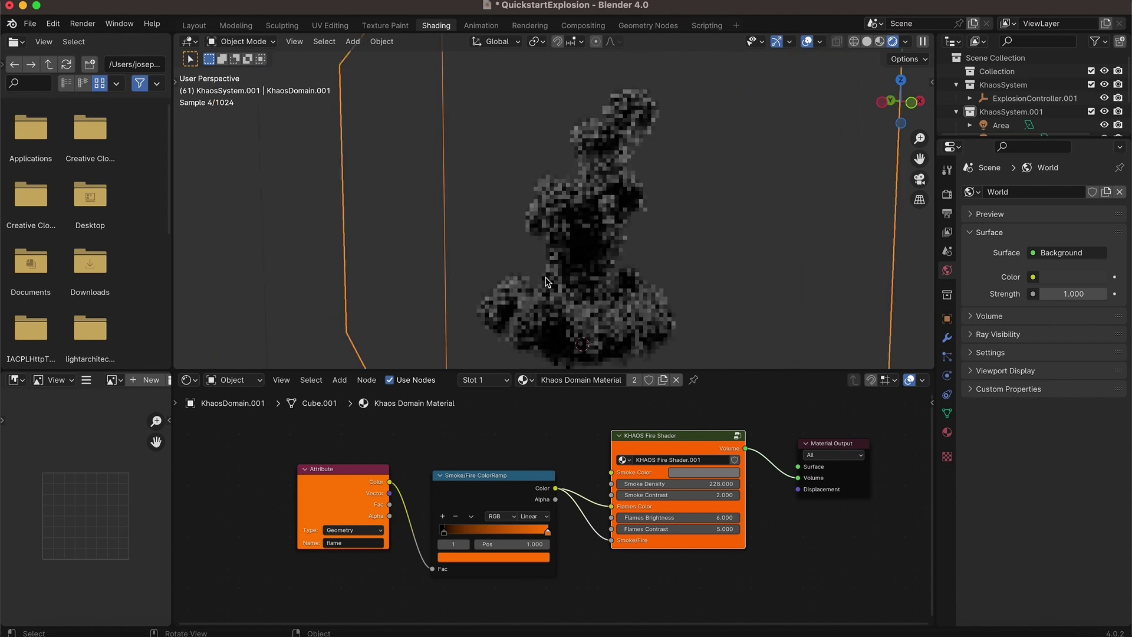
scroll(423, 265, "right", 2)
scroll(654, 472, "up", 2)
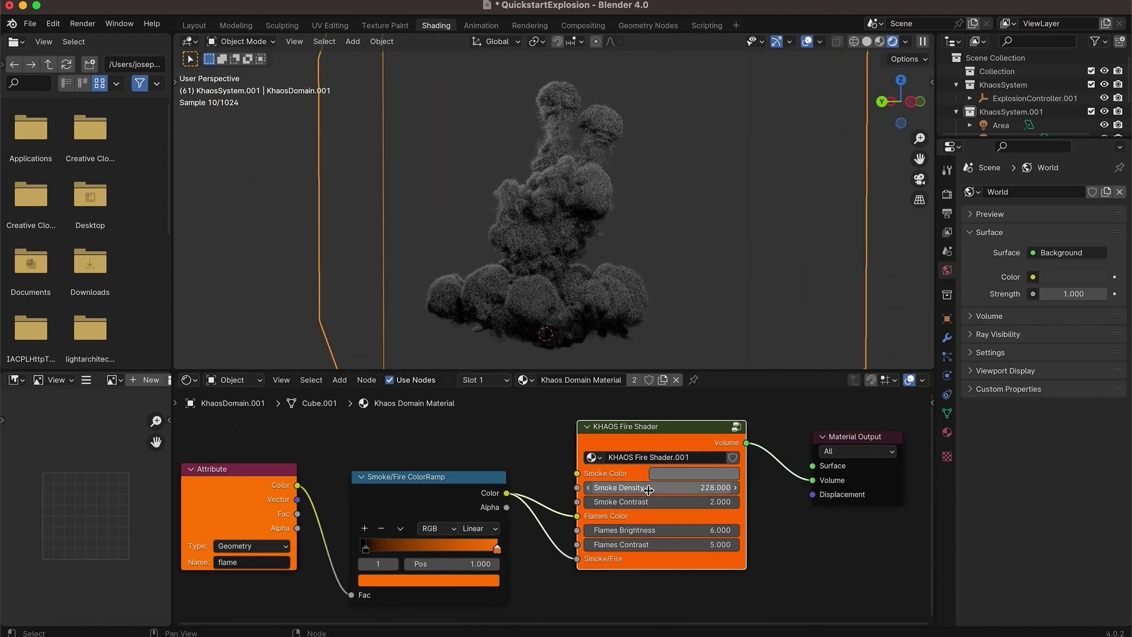
left_click(653, 488)
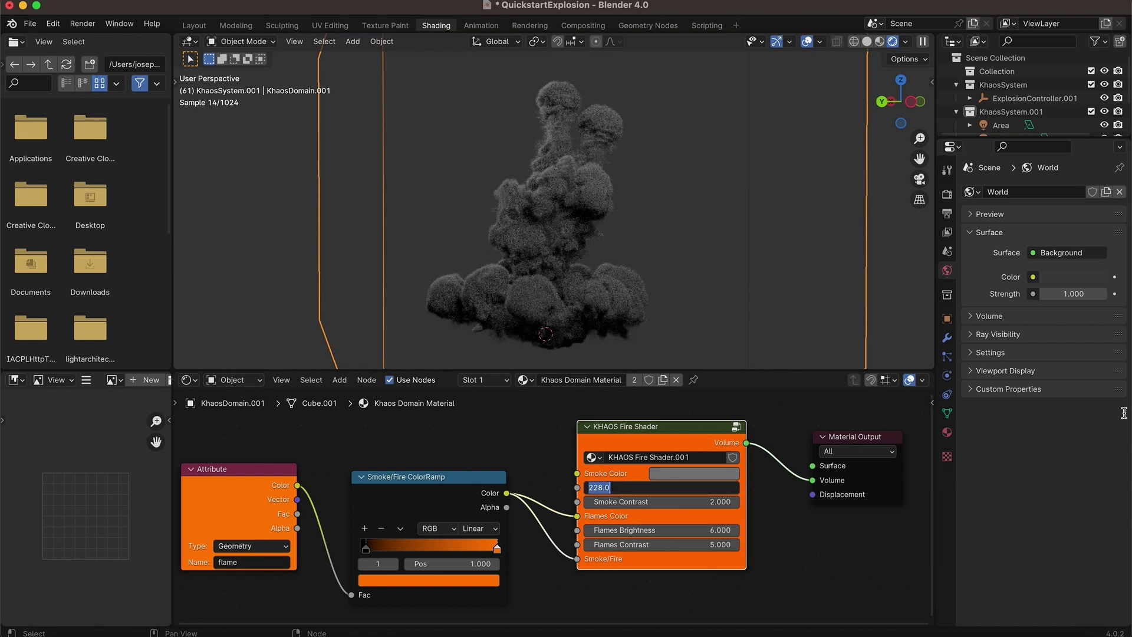
type("20")
key("Return")
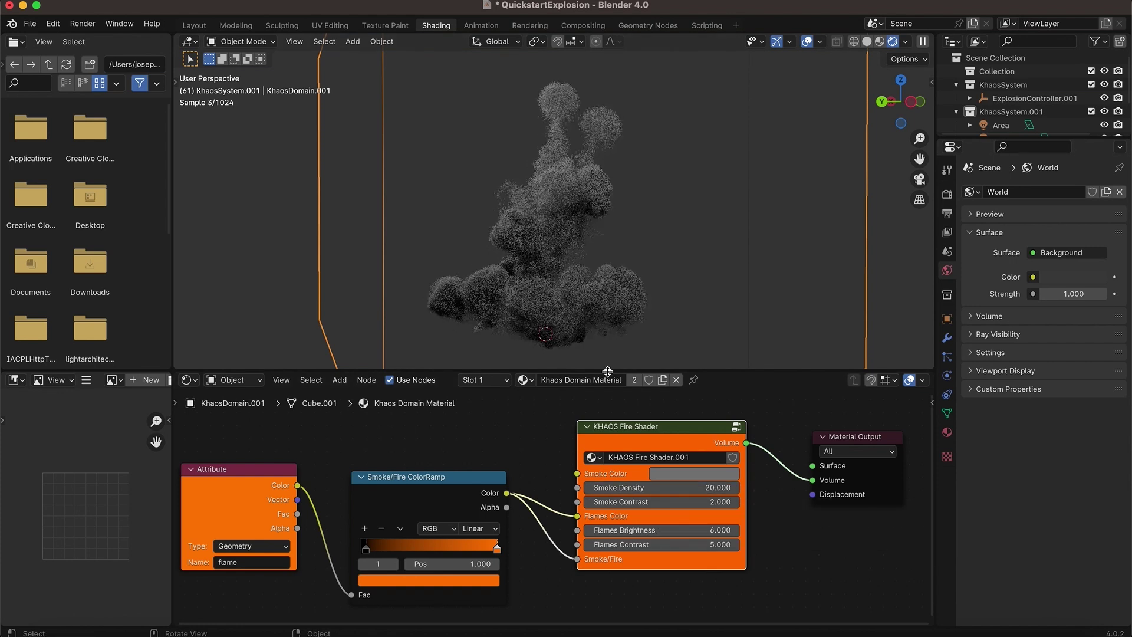
Try a Flames Brightness of 44.4 in the KHAOS Fire Shader and undo the change.
left_click_drag(655, 530, 728, 530)
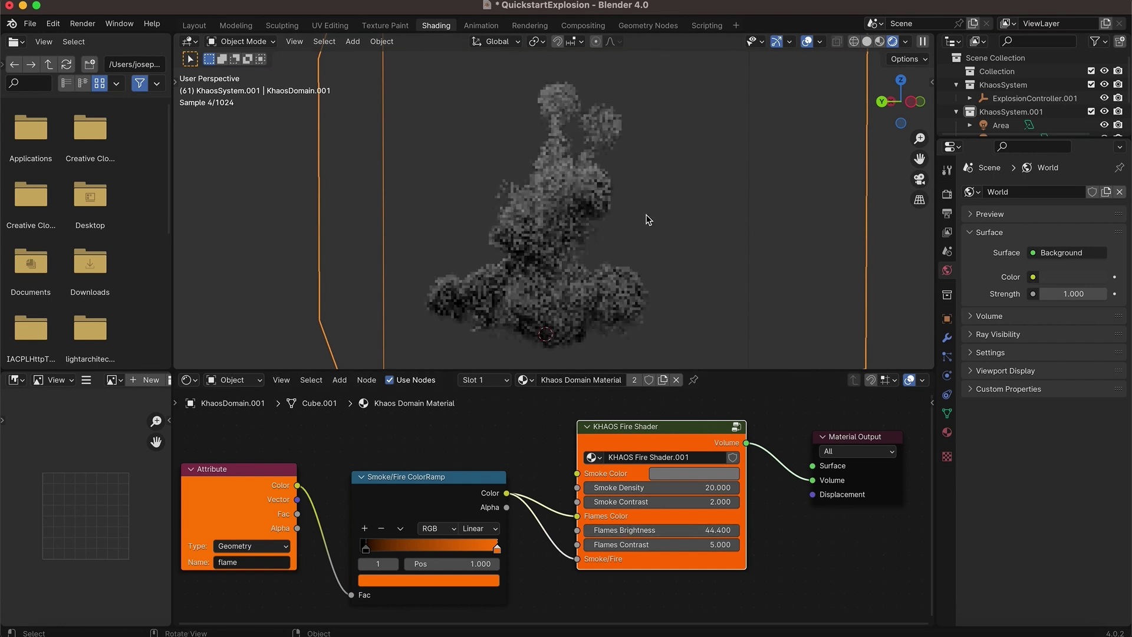
key("ctrl+z")
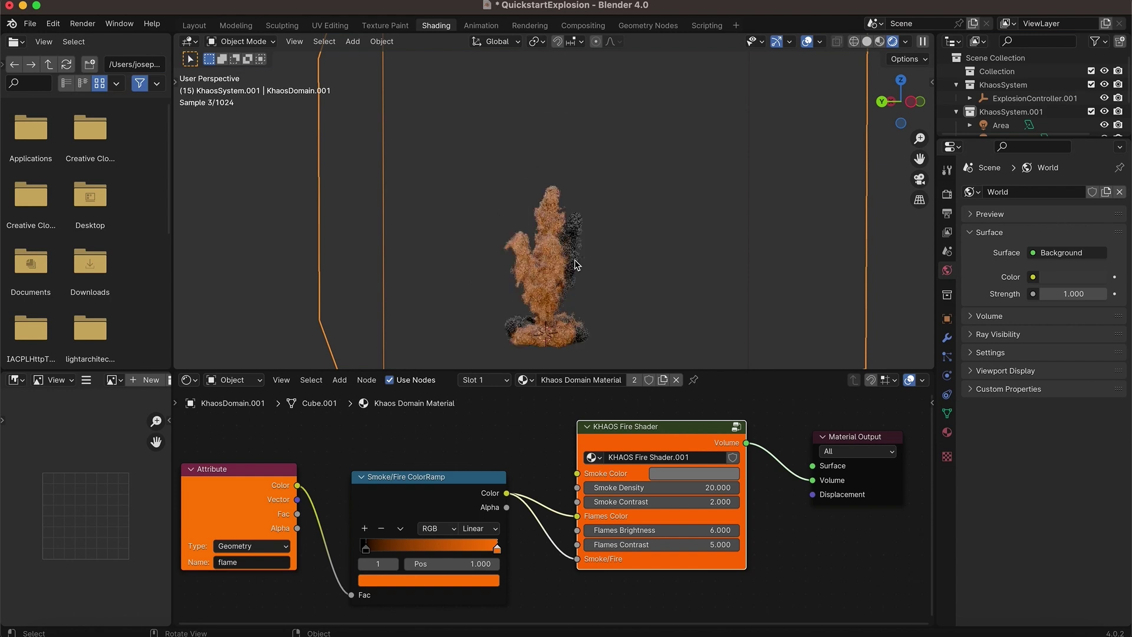
Advance the timeline frame by frame to frame 23 to preview the flames within the smoke.
scroll(575, 260, "up", 1)
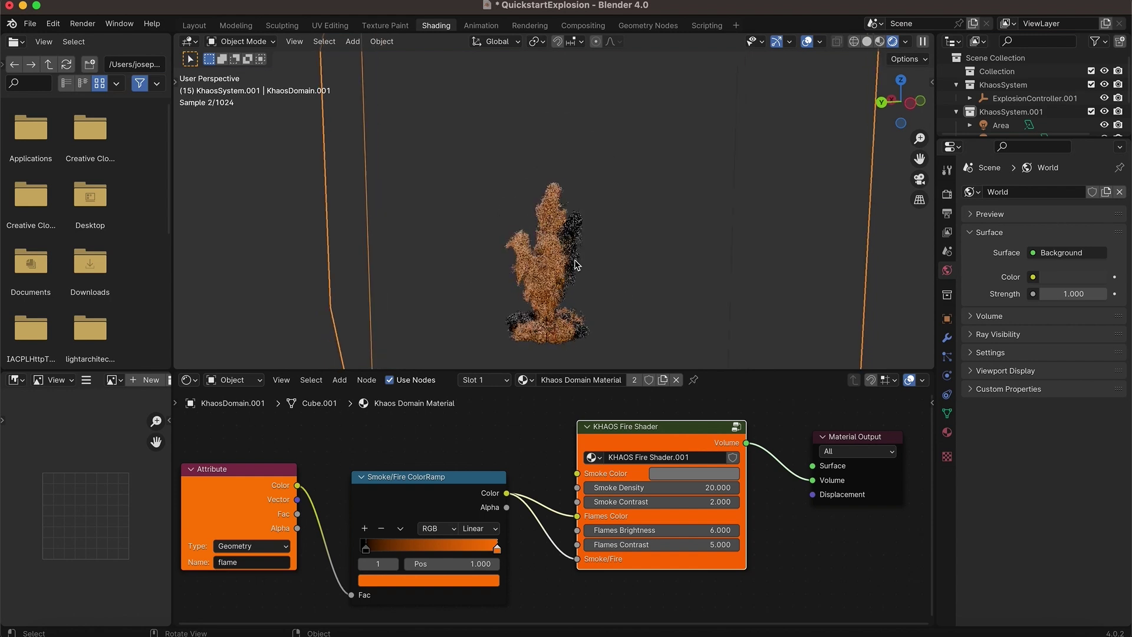
scroll(574, 259, "down", 2)
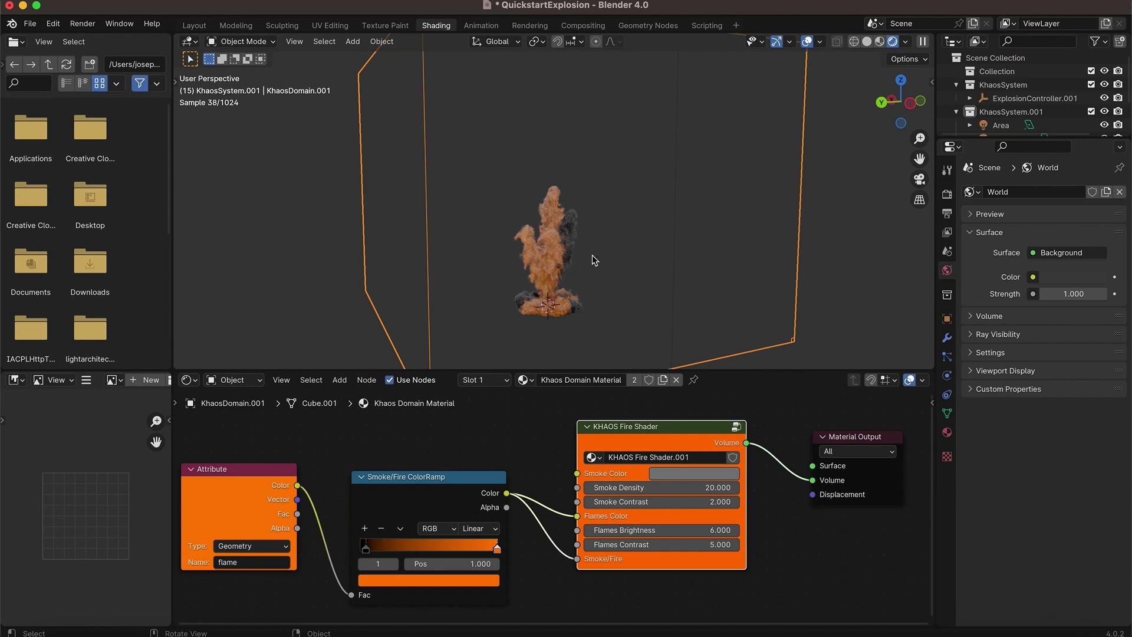
key("Right")
key("Right")
key("Right")
key("Right")
key("Right")
key("Right")
key("Right")
key("Right")
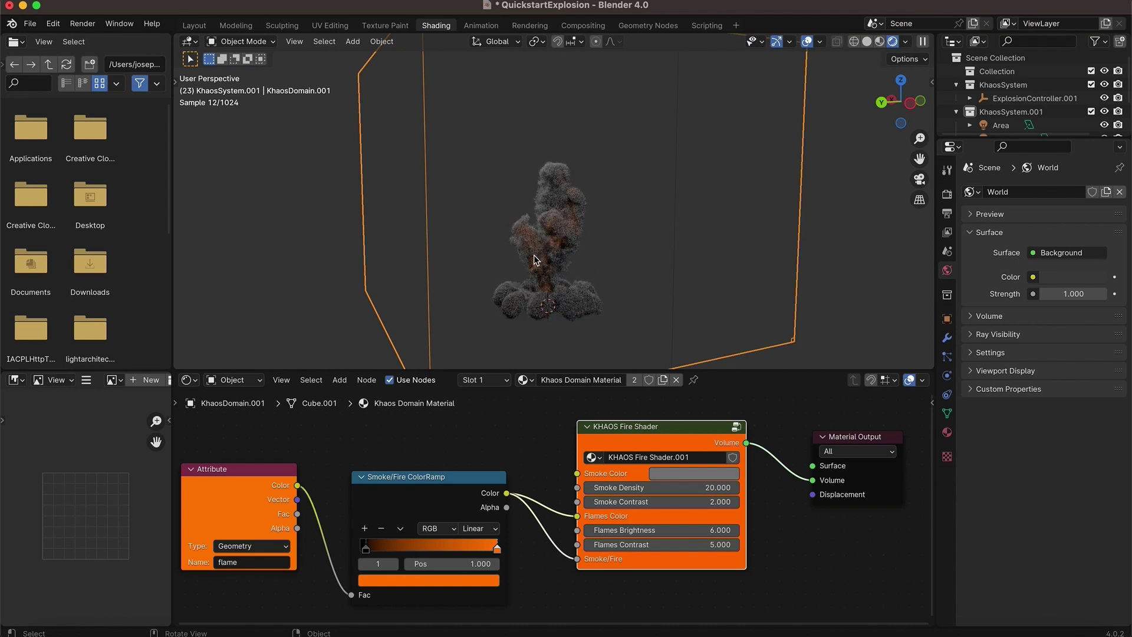
Set the Flames Brightness of the KHAOS Fire Shader to 10.
scroll(533, 254, "up", 3)
double_click(653, 528)
type("10")
key("Return")
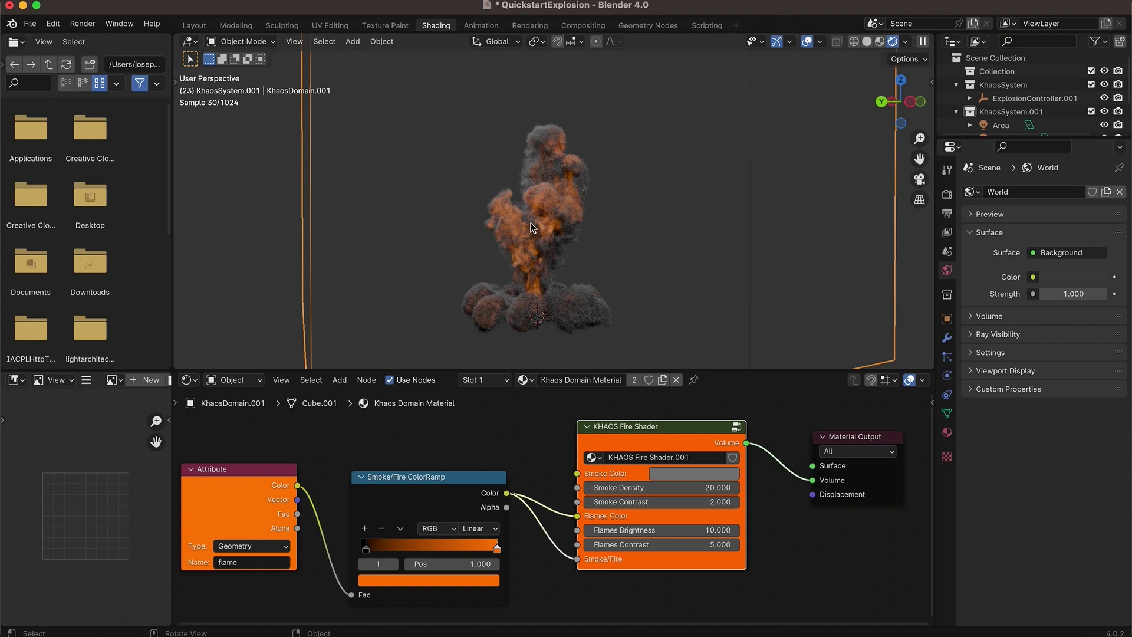
Set the Flames Brightness of the KHAOS Fire Shader to 15.
scroll(624, 248, "right", 10)
scroll(625, 248, "down", 3)
scroll(627, 248, "right", 5)
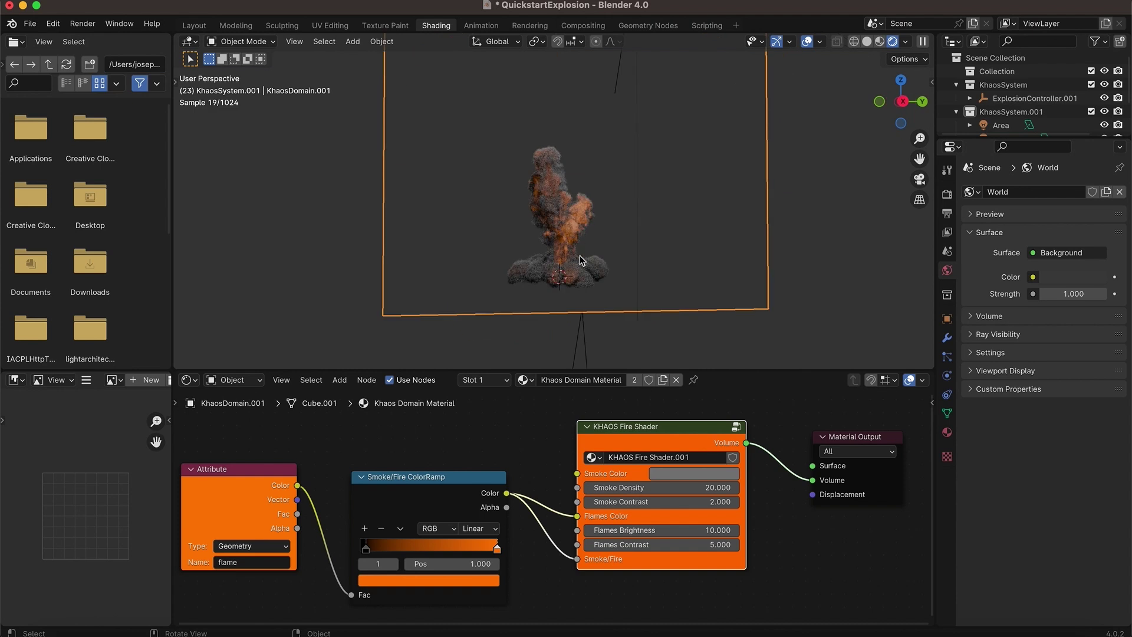
scroll(581, 260, "right", 5)
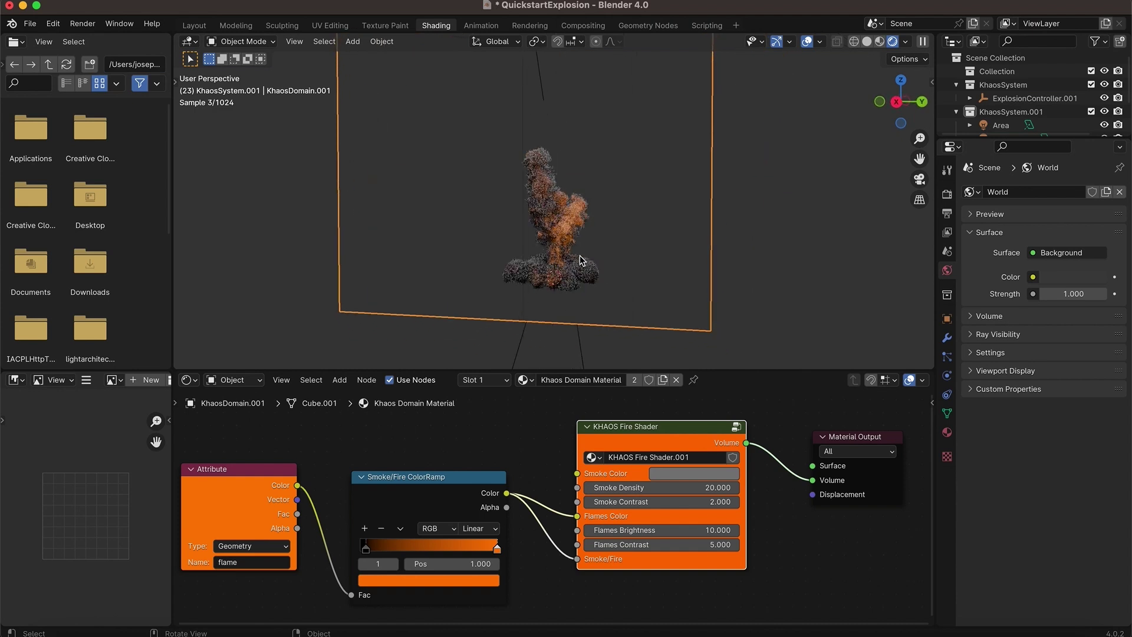
double_click(658, 529)
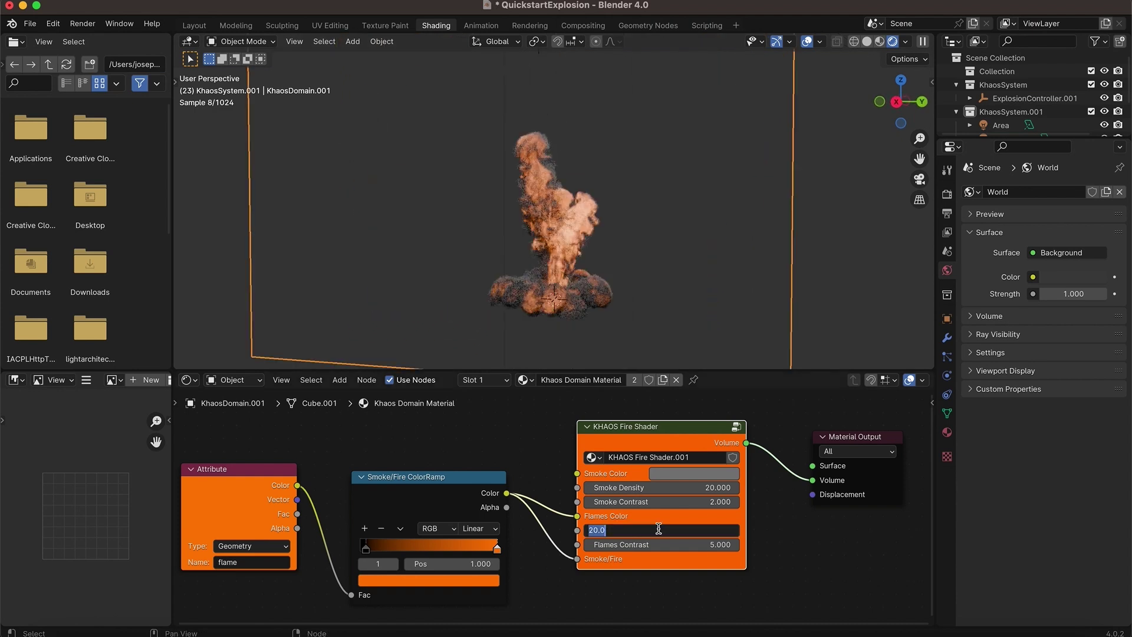
key("BackSpace")
type("15")
key("Return")
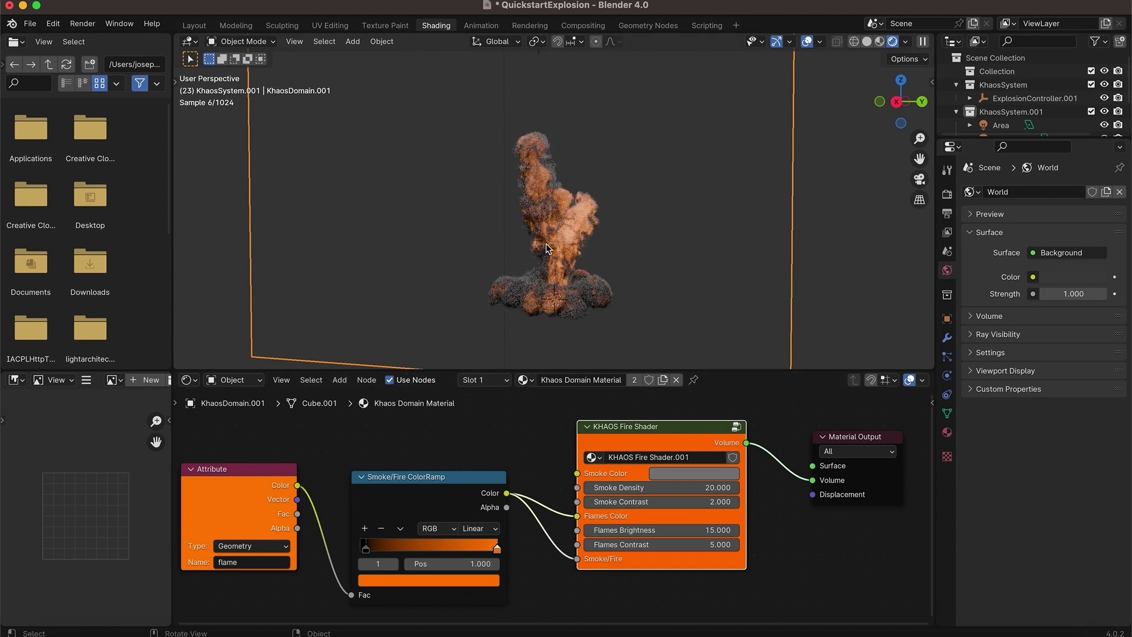
Move the black stop of the Smoke/Fire ColorRamp to position 0.105 and darken the shader's Smoke Color.
mouse_move(365, 546)
left_mouse_down()
mouse_move(394, 547)
mouse_move(374, 547)
left_mouse_up()
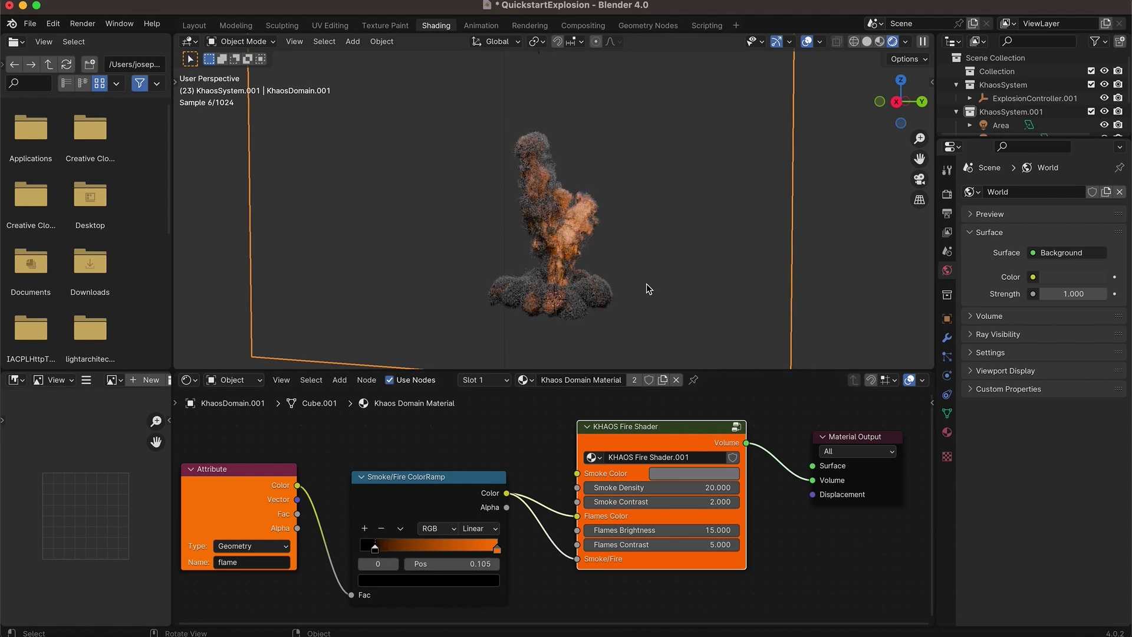
left_click(684, 473)
left_click_drag(784, 300, 779, 338)
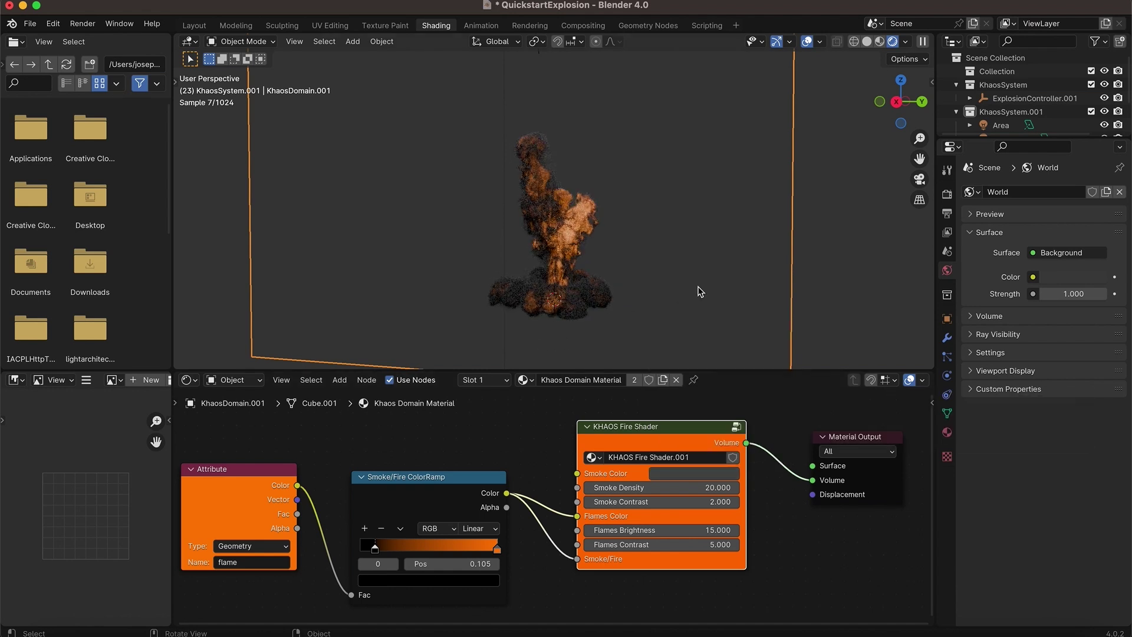
Return to the Layout workspace and inspect the explosion from several sides in rendered and solid shading.
scroll(700, 292, "right", 10)
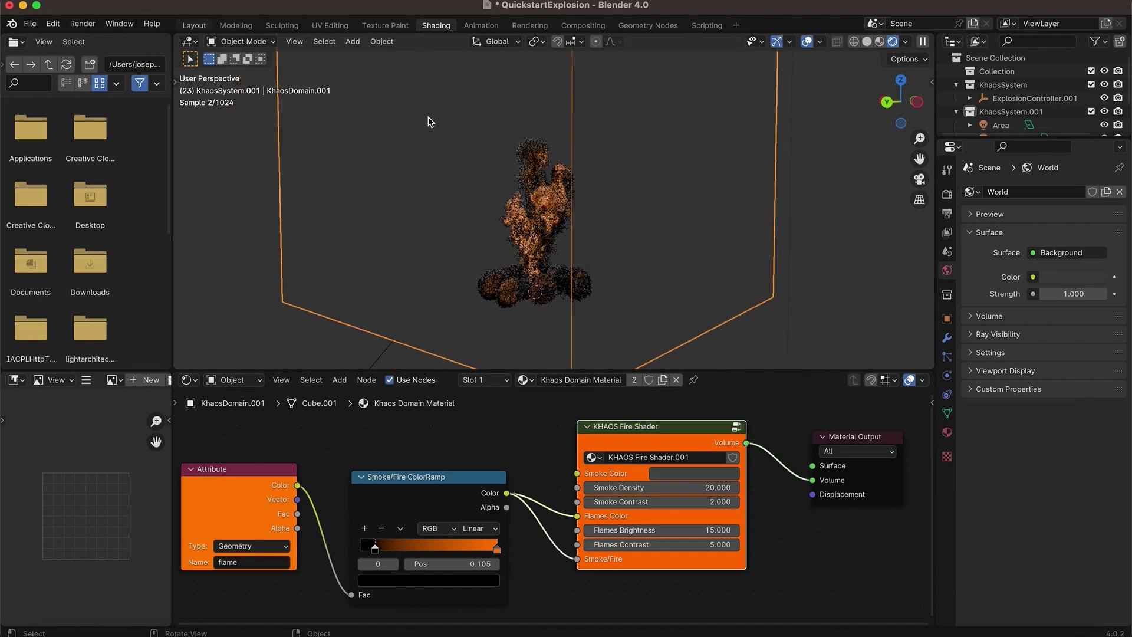
left_click(194, 26)
scroll(476, 370, "right", 10)
scroll(476, 370, "up", 5)
left_click(25, 387)
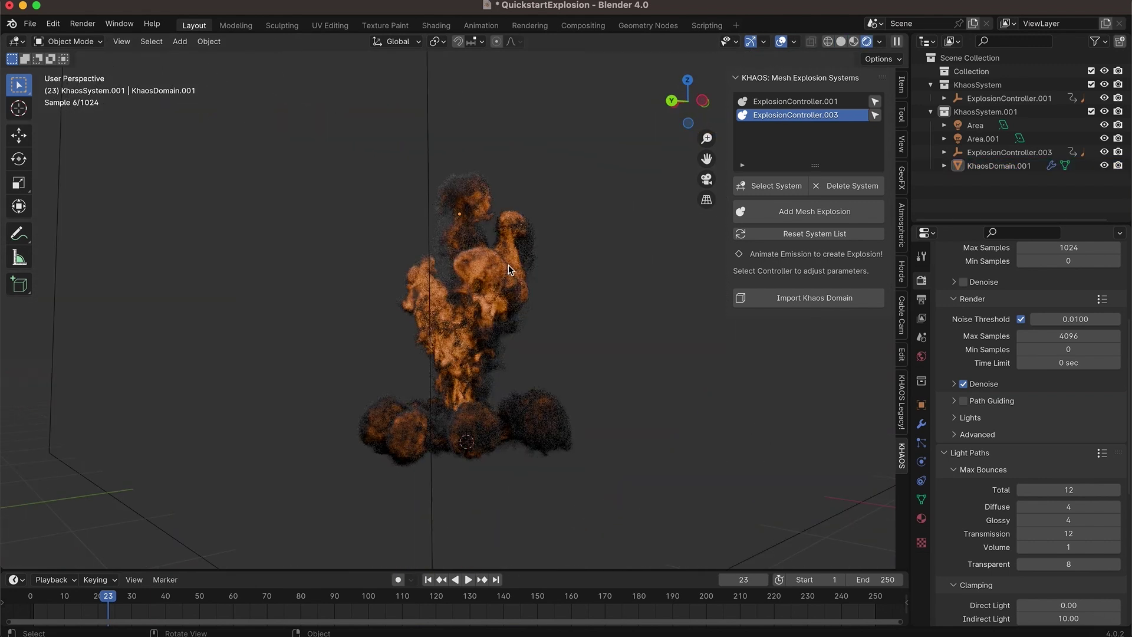
middle_click_drag(131, 390, 373, 395)
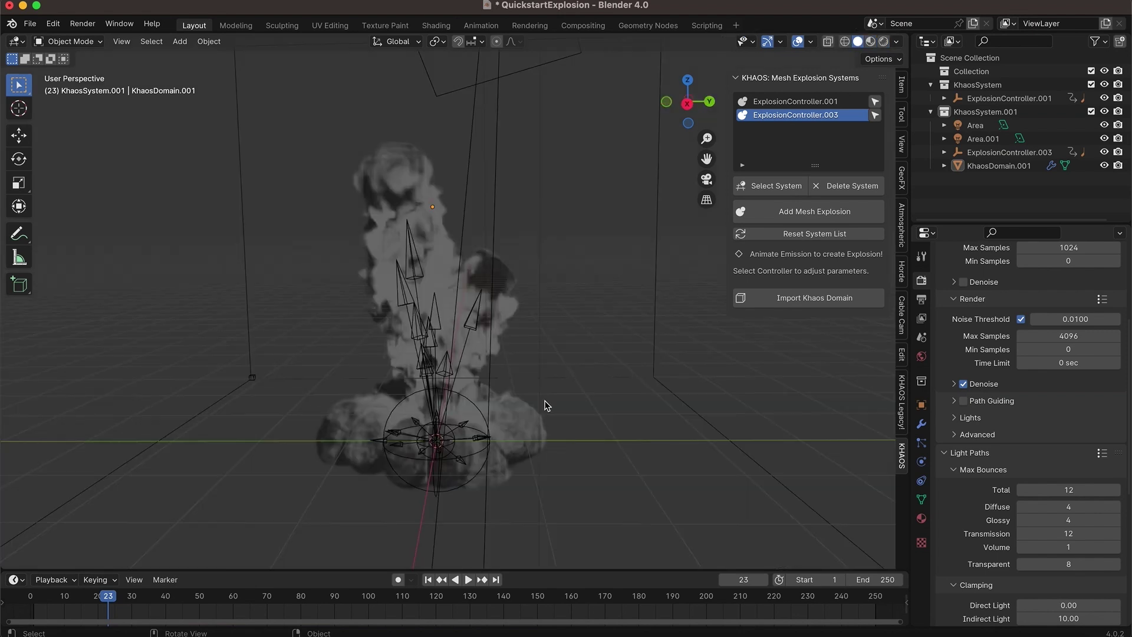
scroll(547, 406, "right", 10)
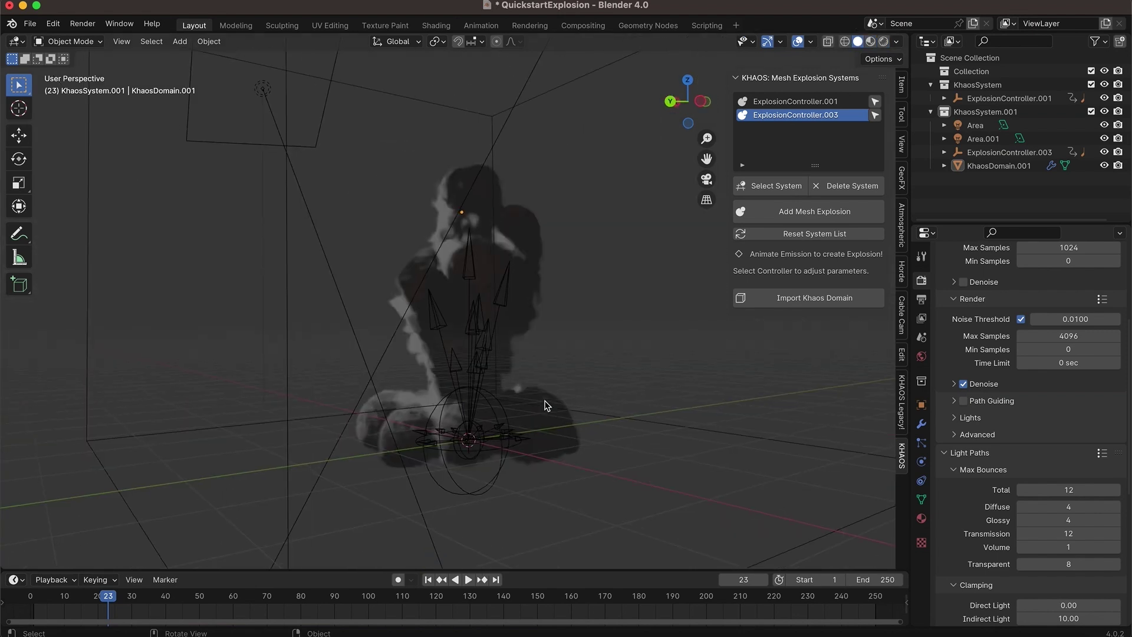
scroll(546, 405, "right", 10)
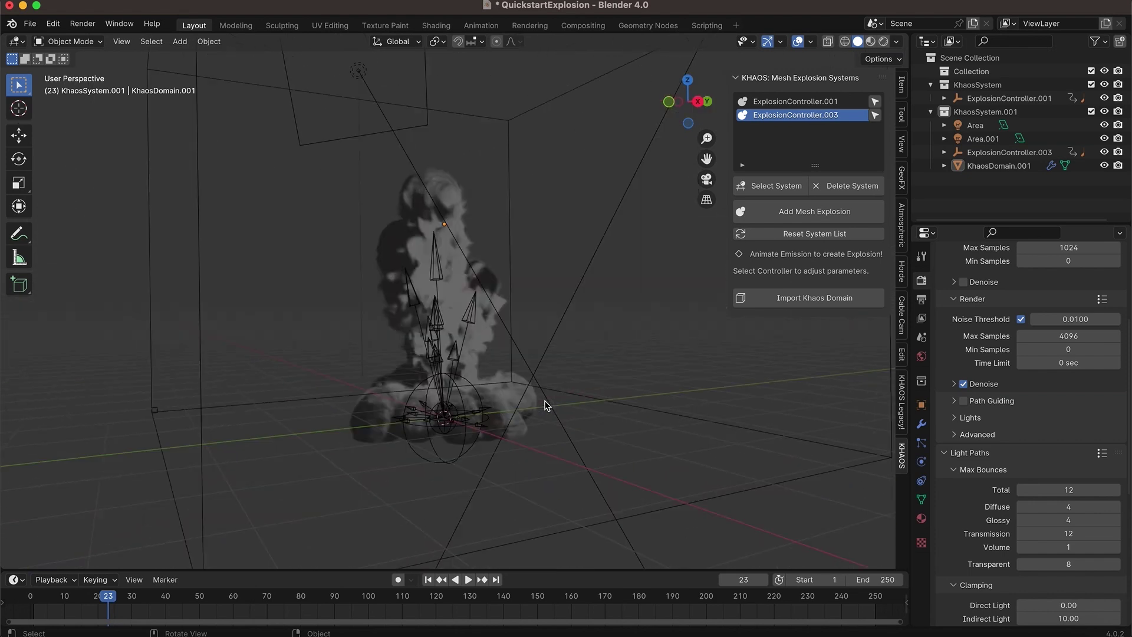
scroll(546, 406, "right", 10)
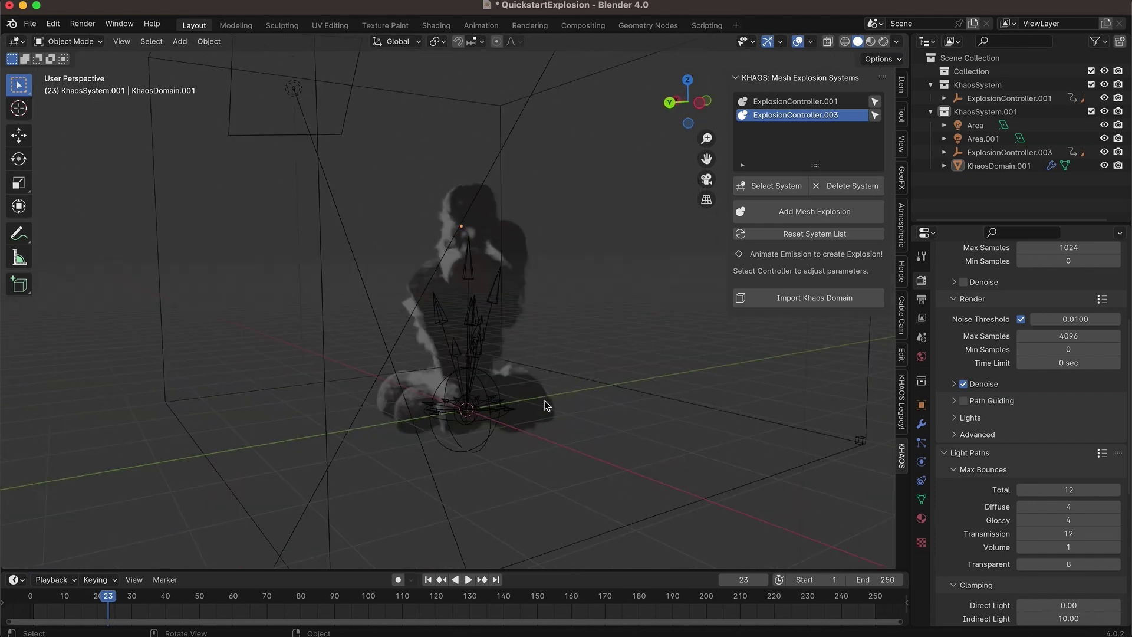
scroll(546, 406, "right", 5)
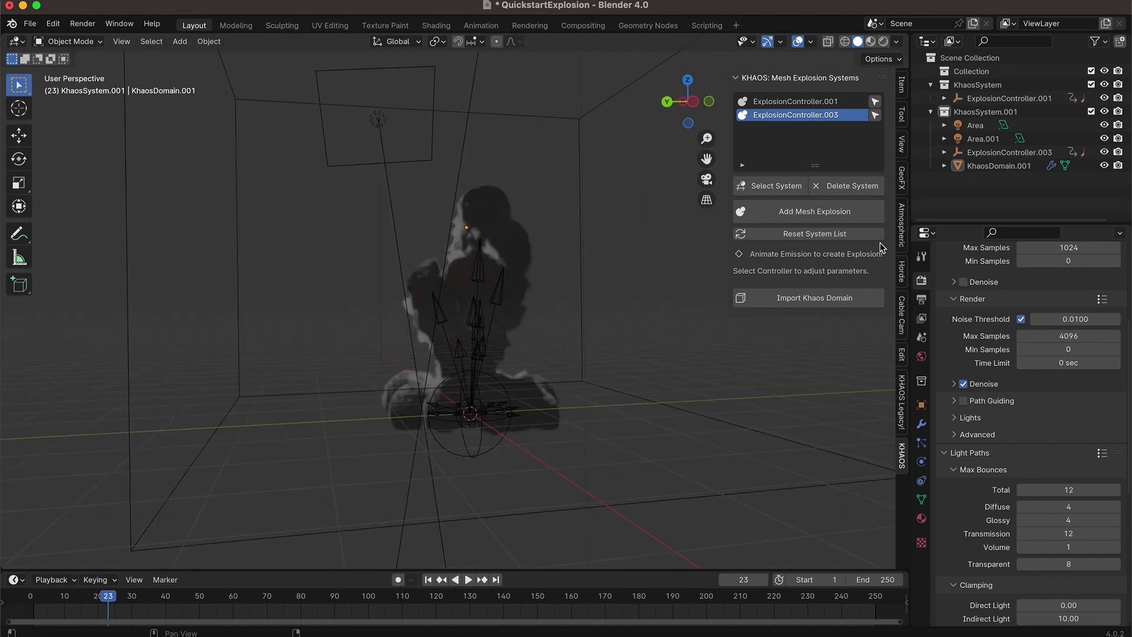
Set the output resolution scale to 70%.
left_click(921, 299)
left_click(1063, 323)
type("70")
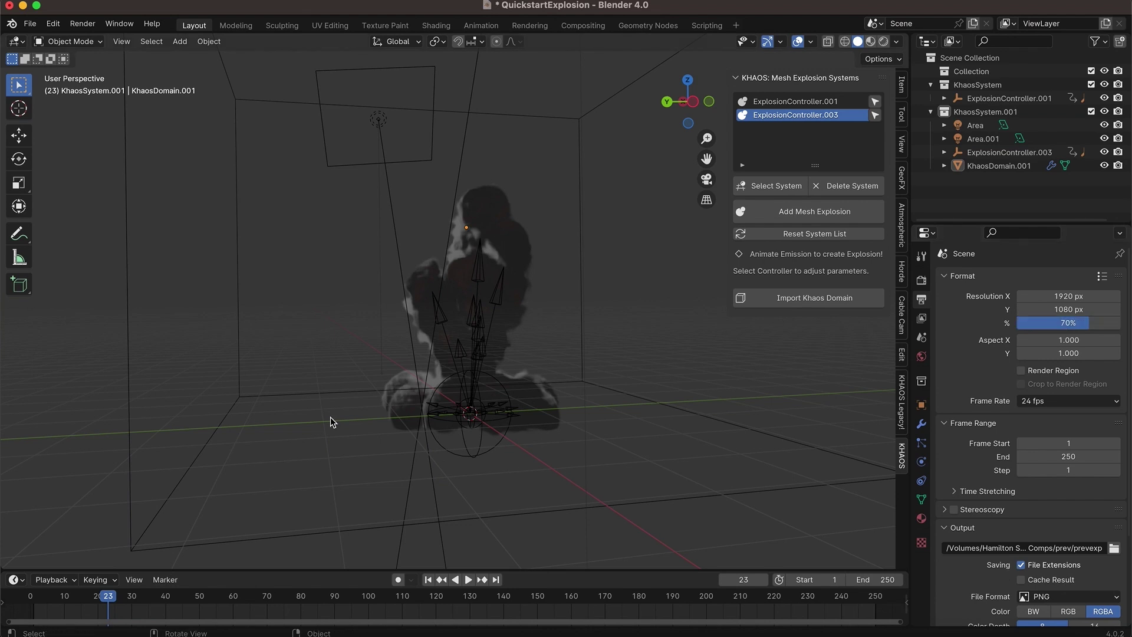
Run a viewport render of the animation and open the rendered animation for playback.
scroll(461, 366, "up", 3)
left_click(126, 44)
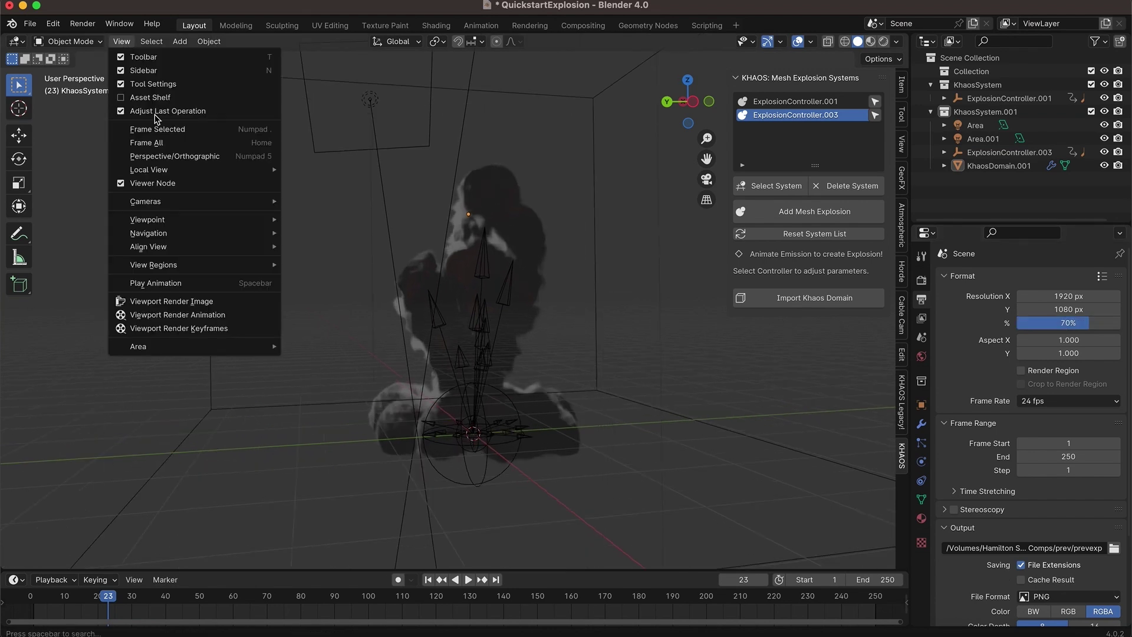
left_click(161, 316)
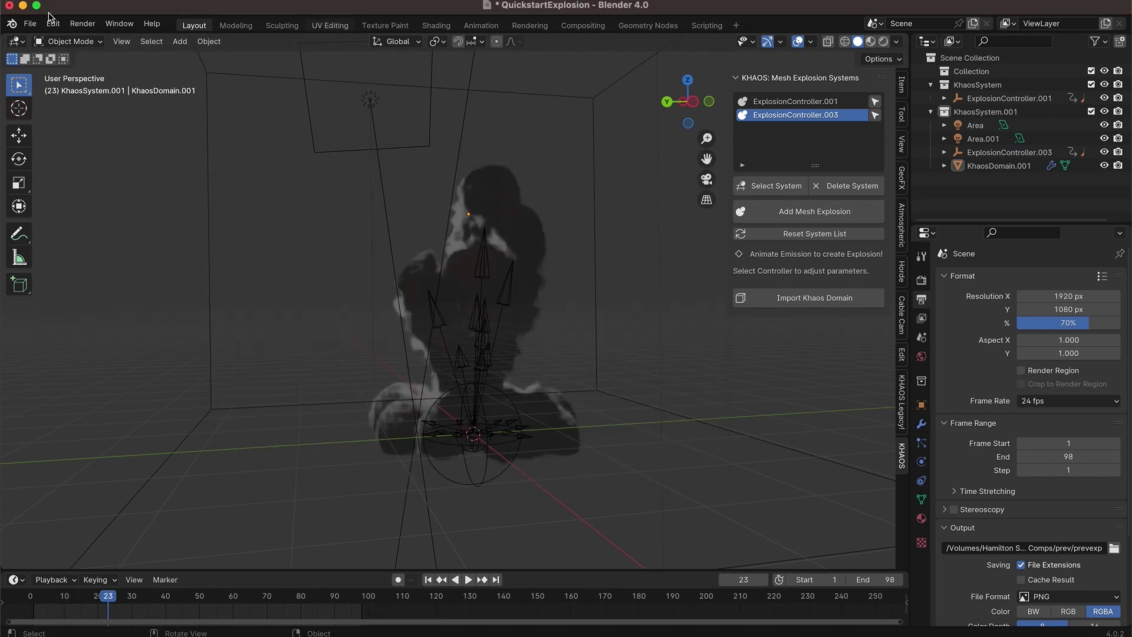
left_click(83, 22)
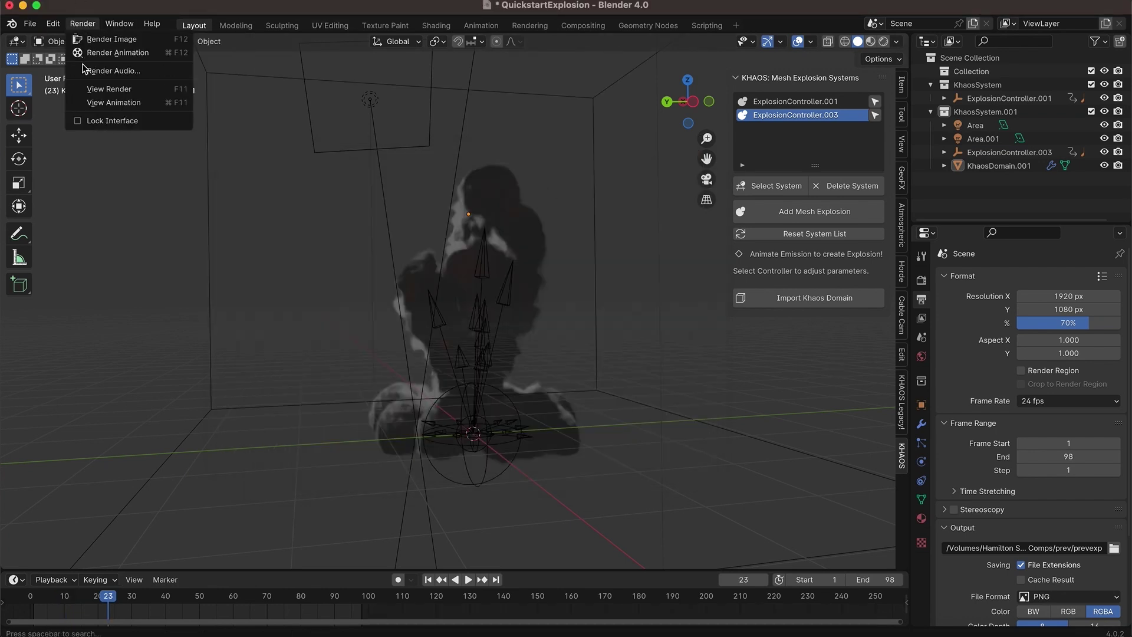
left_click(83, 104)
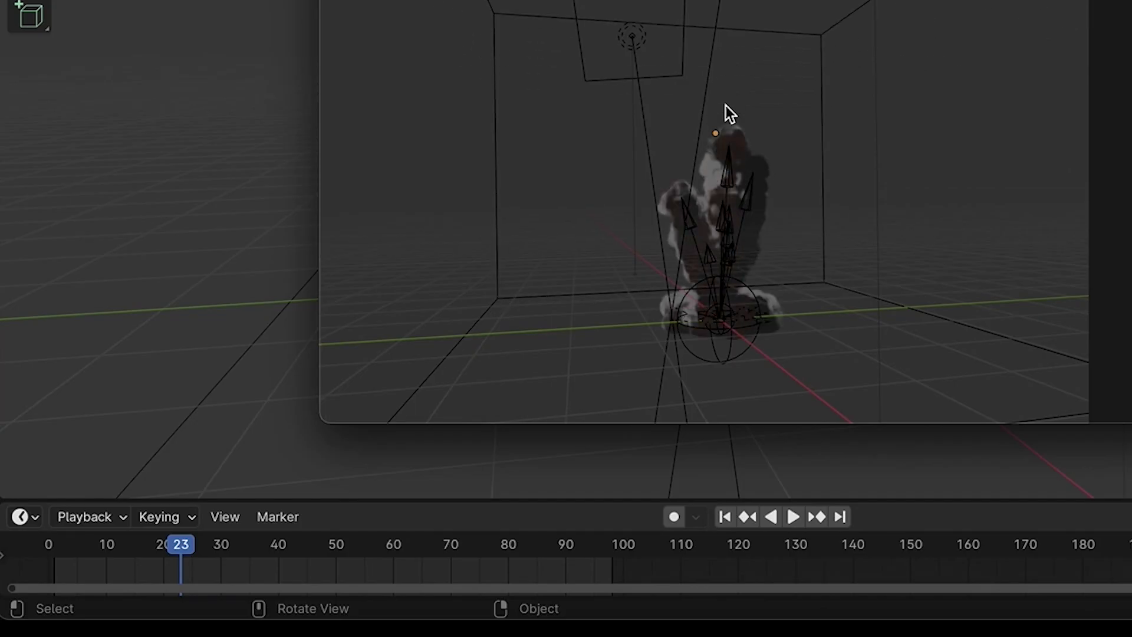
Enlarge the animation player to watch the rendered explosion, close it and inspect the smoke in the viewport.
left_click_drag(326, 419, 38, 612)
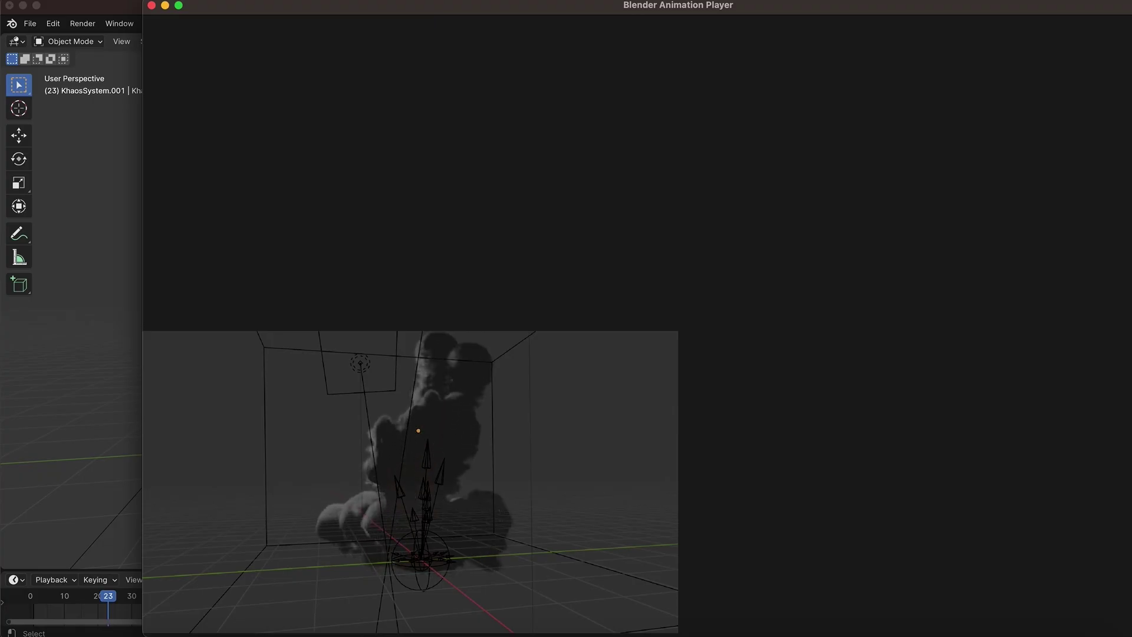
left_click(152, 6)
left_click(921, 461)
scroll(1032, 471, "down", 10)
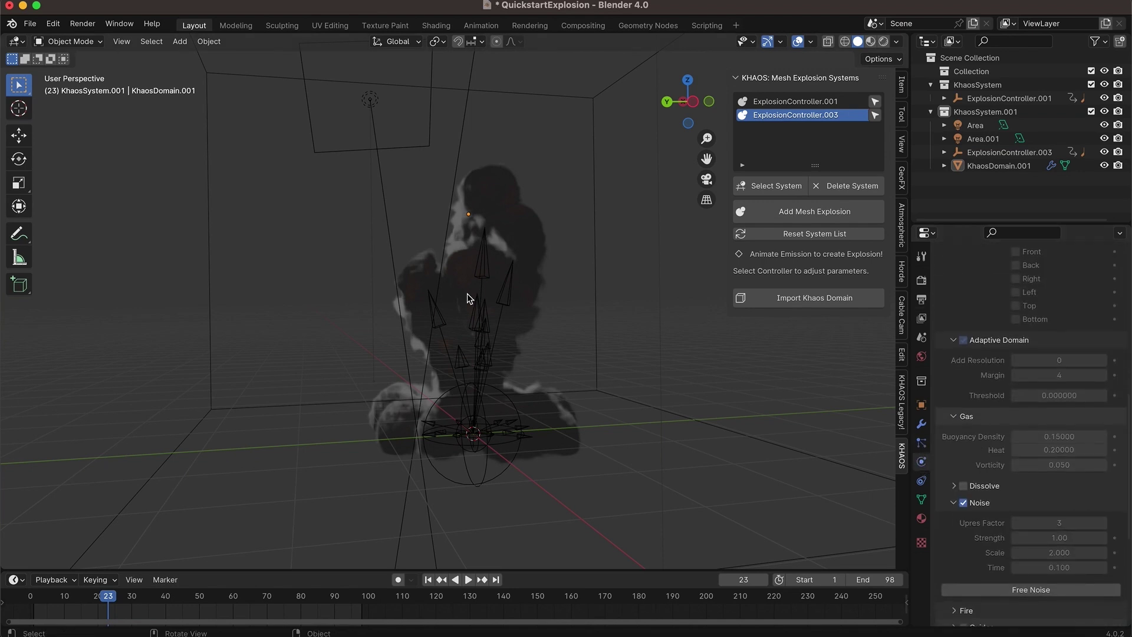
middle_click_drag(467, 298, 372, 331)
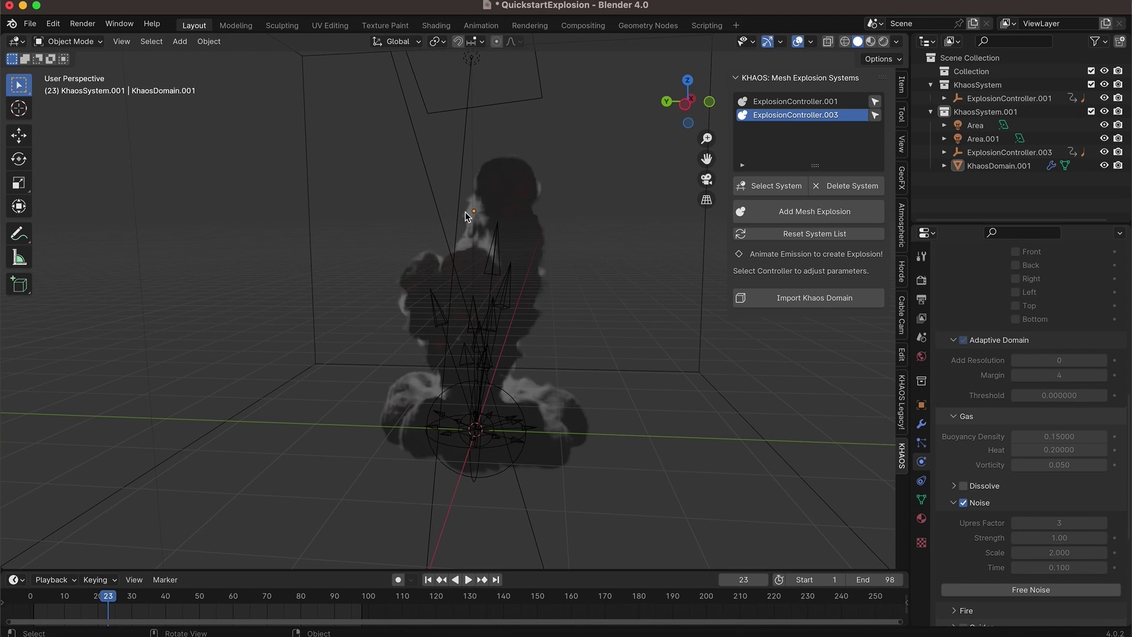
Show the KHAOS Legacy tools and open their Procedural Explosions section.
left_click(893, 406)
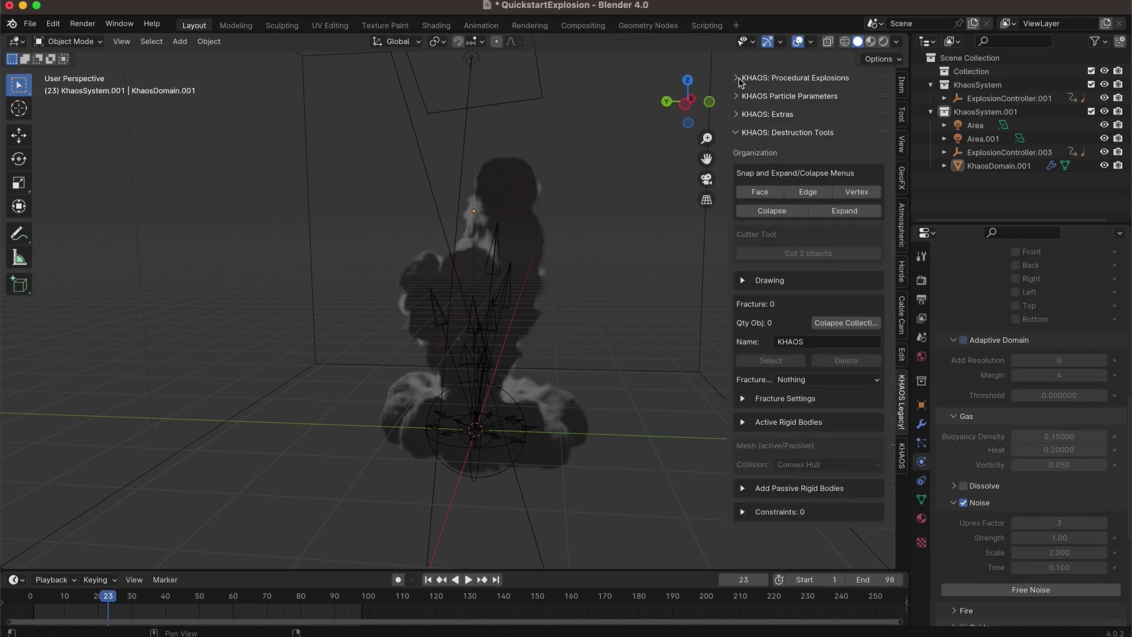
left_click(741, 78)
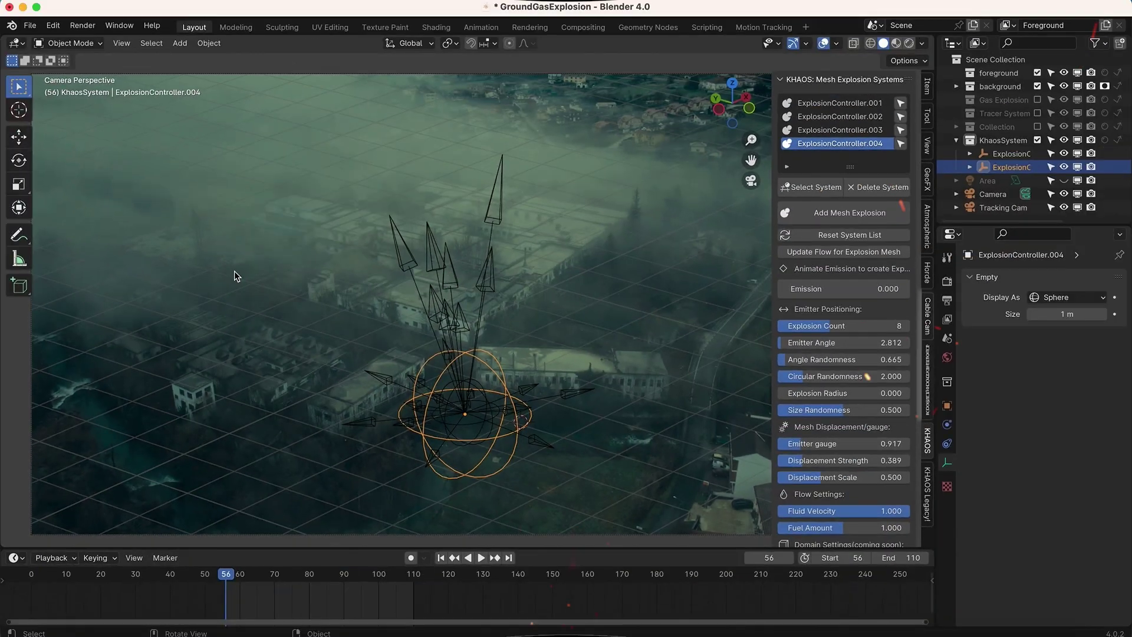
Increase the Explosion Count and Emitter Angle of ExplosionController.004 in the GroundGasExplosion scene.
middle_click_drag(234, 271, 384, 287)
left_click_drag(830, 326, 850, 326)
left_click_drag(850, 326, 863, 326)
left_click_drag(783, 343, 817, 349)
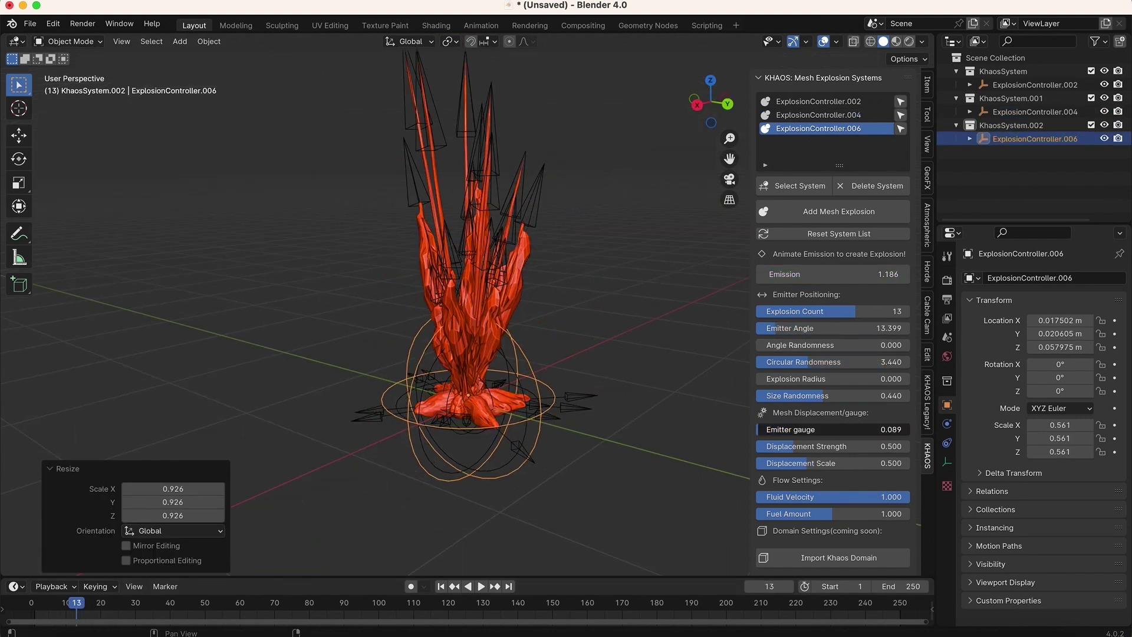
Play the spark and explosion animation around the building's window, then stop playback.
key("space")
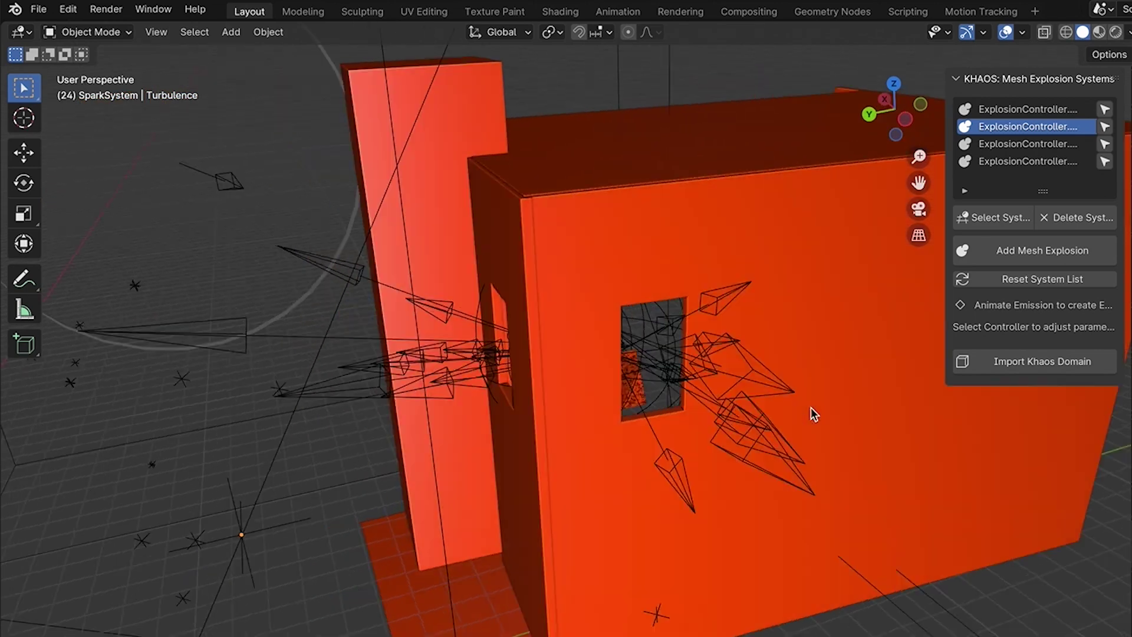
key("space")
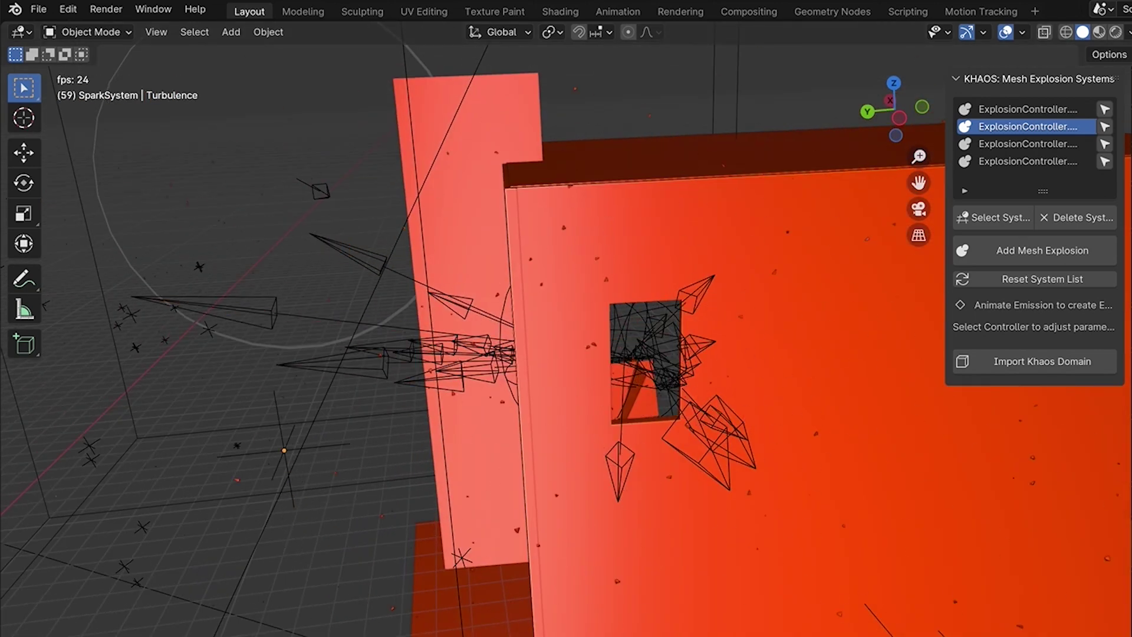